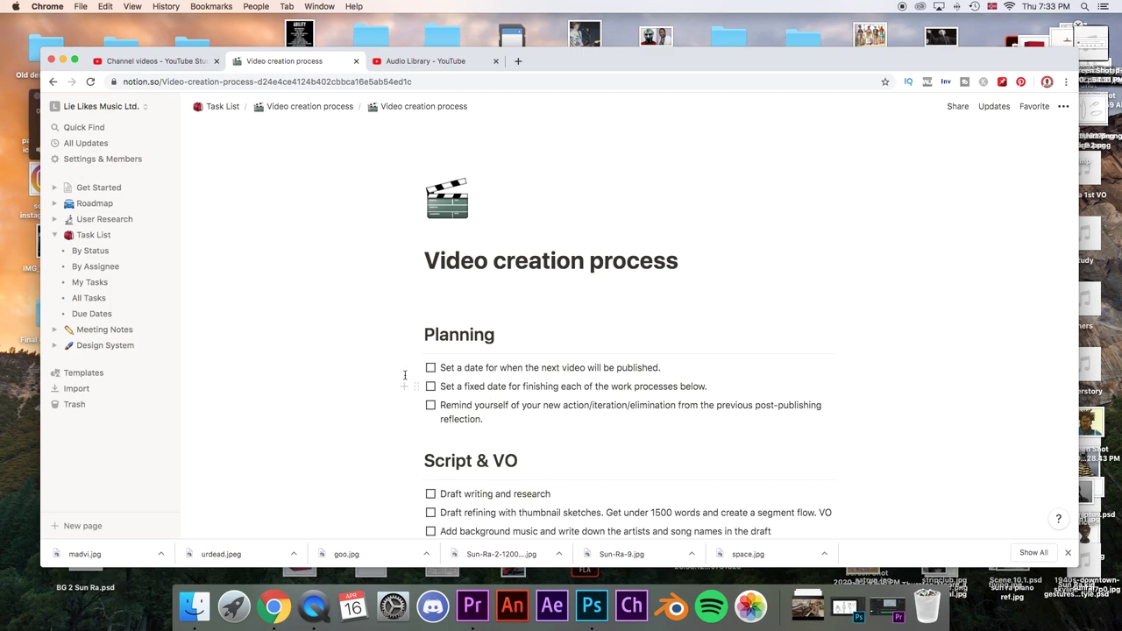
# Look over the whole Video creation process checklist, from Planning to Post-publishing reflection, highlighting the page title
pyautogui.scroll(-2, 417, 393)
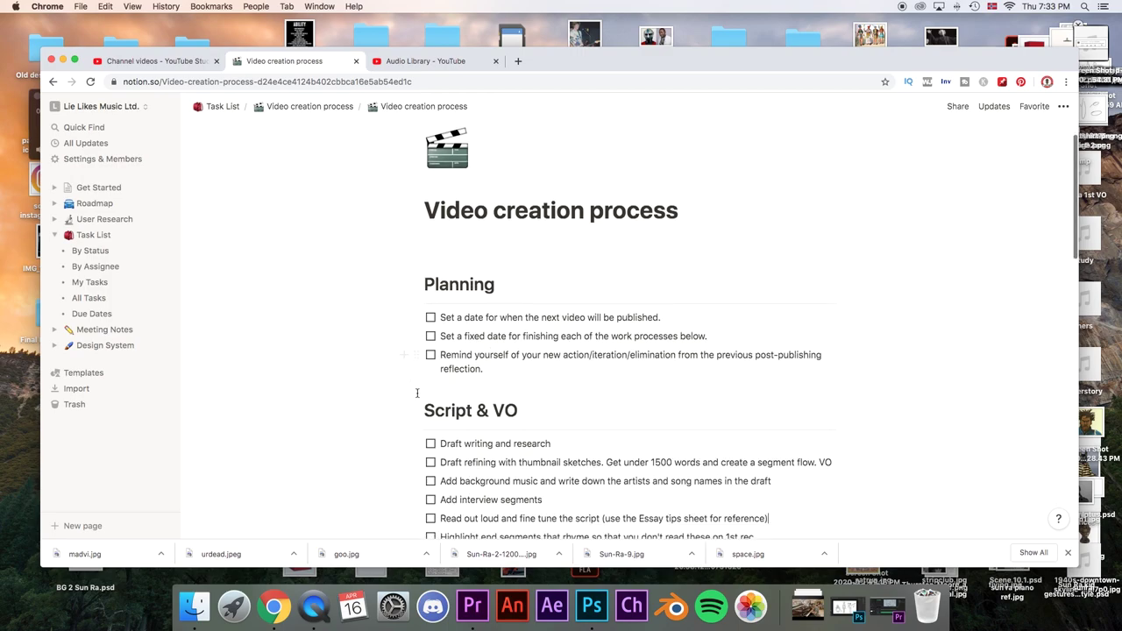
pyautogui.scroll(2, 417, 394)
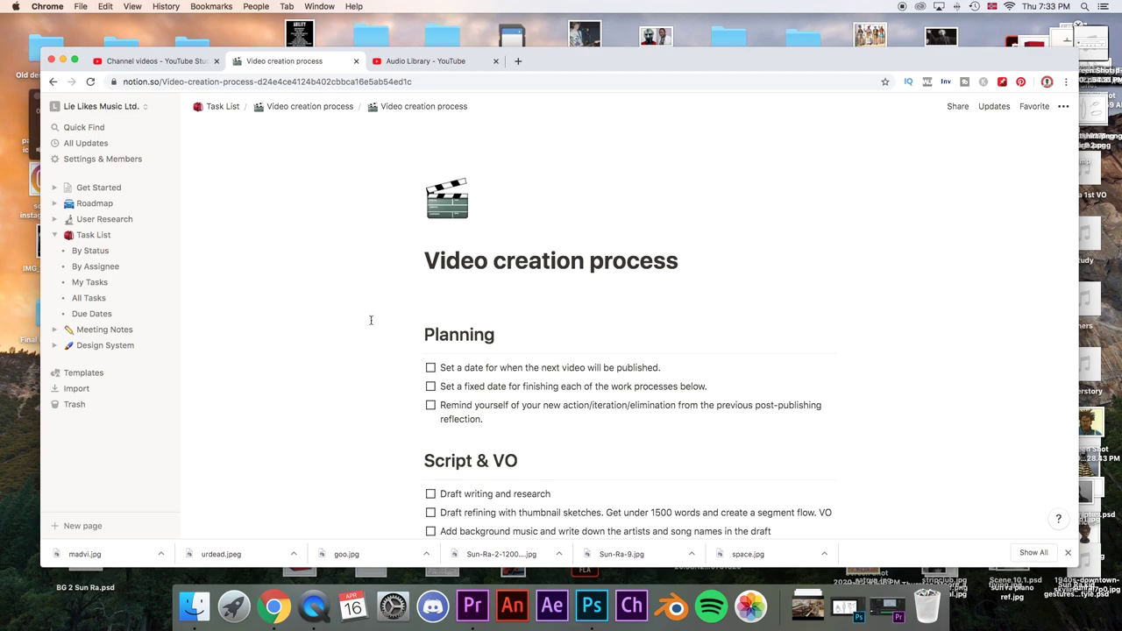
pyautogui.scroll(-1, 371, 348)
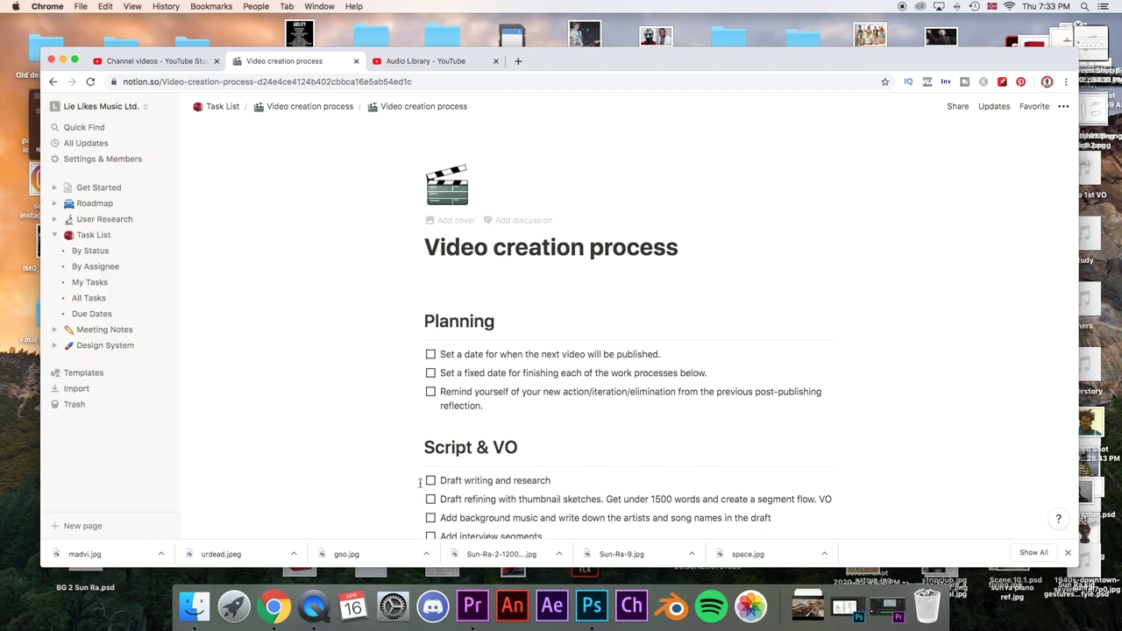
pyautogui.moveTo(427, 248); pyautogui.dragTo(677, 250)
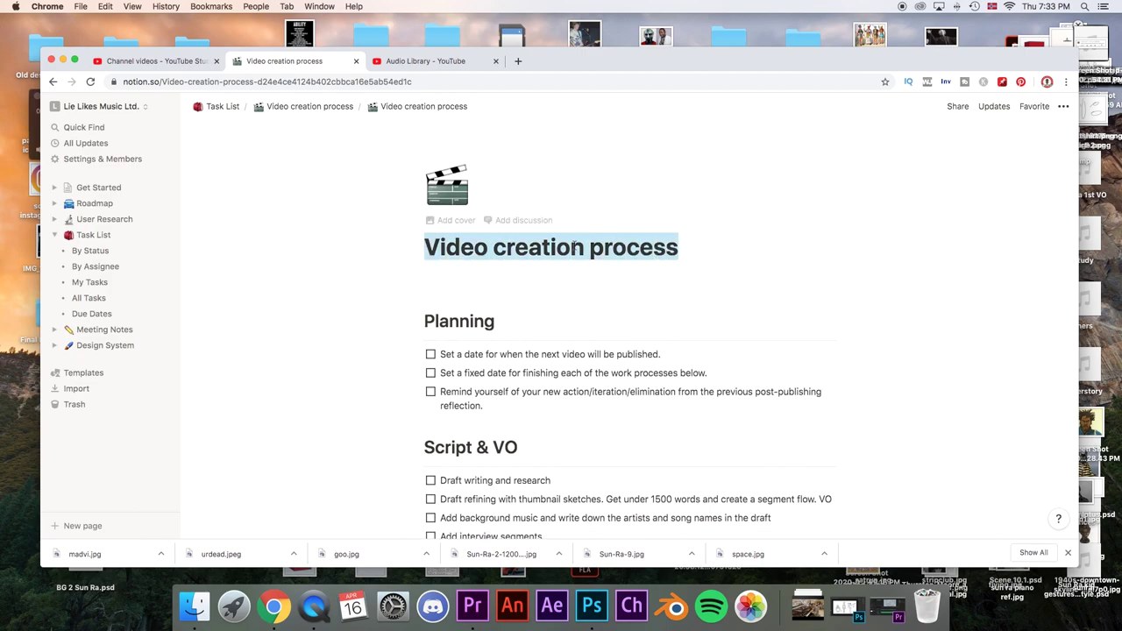
pyautogui.scroll(1, 443, 174)
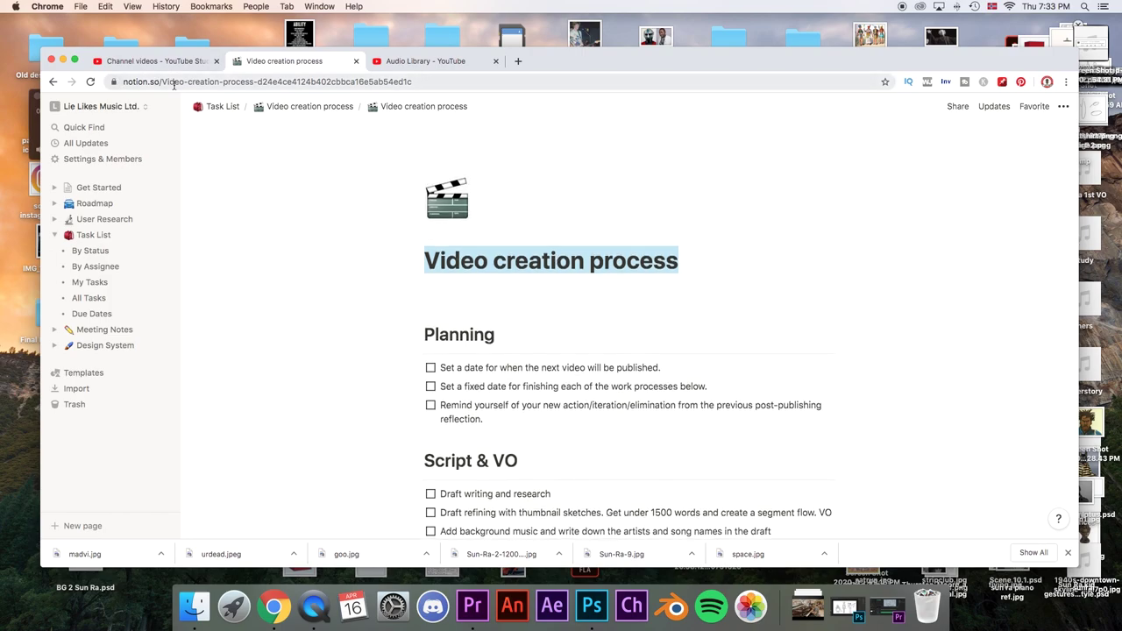
pyautogui.scroll(-5, 403, 326)
pyautogui.scroll(-15, 403, 326)
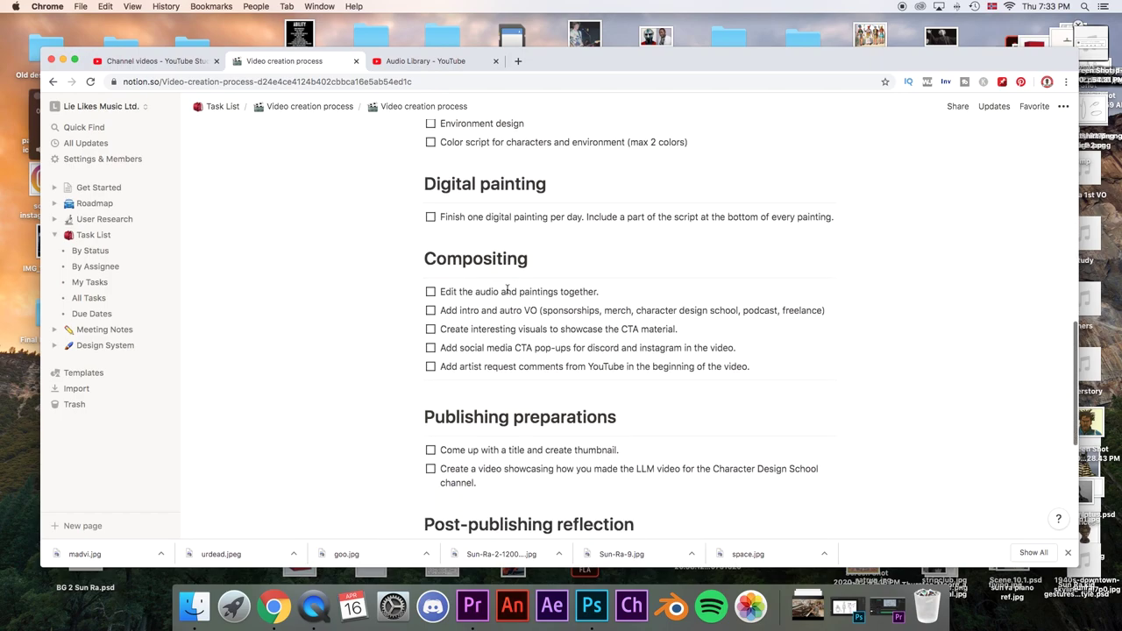
pyautogui.scroll(-6, 507, 291)
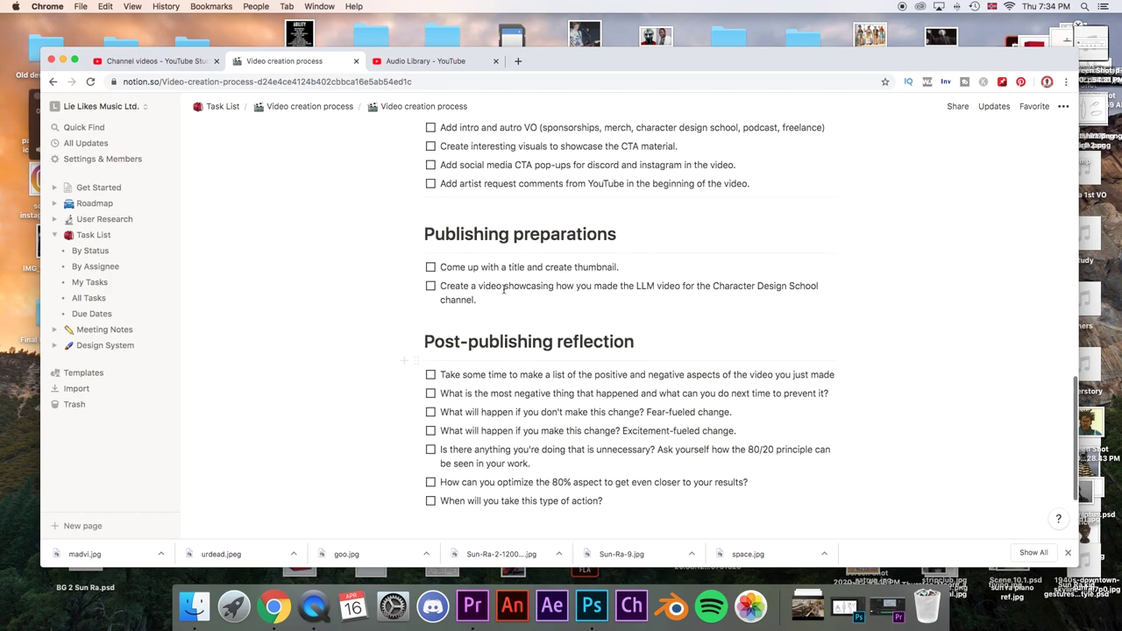
pyautogui.scroll(6, 503, 289)
pyautogui.scroll(20, 502, 290)
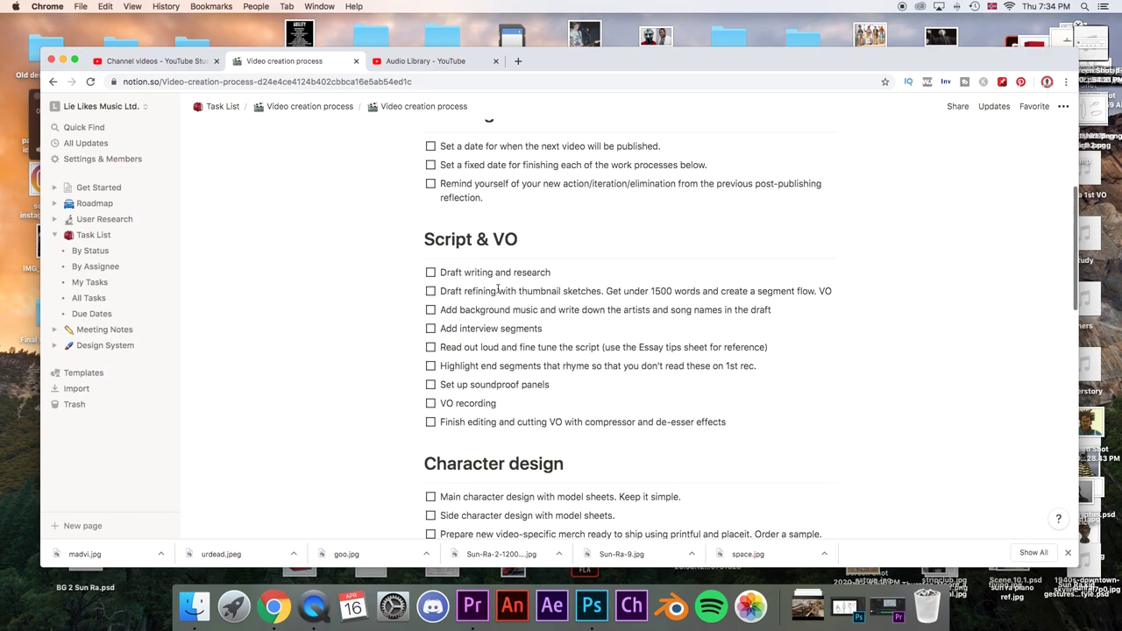
pyautogui.click(447, 228)
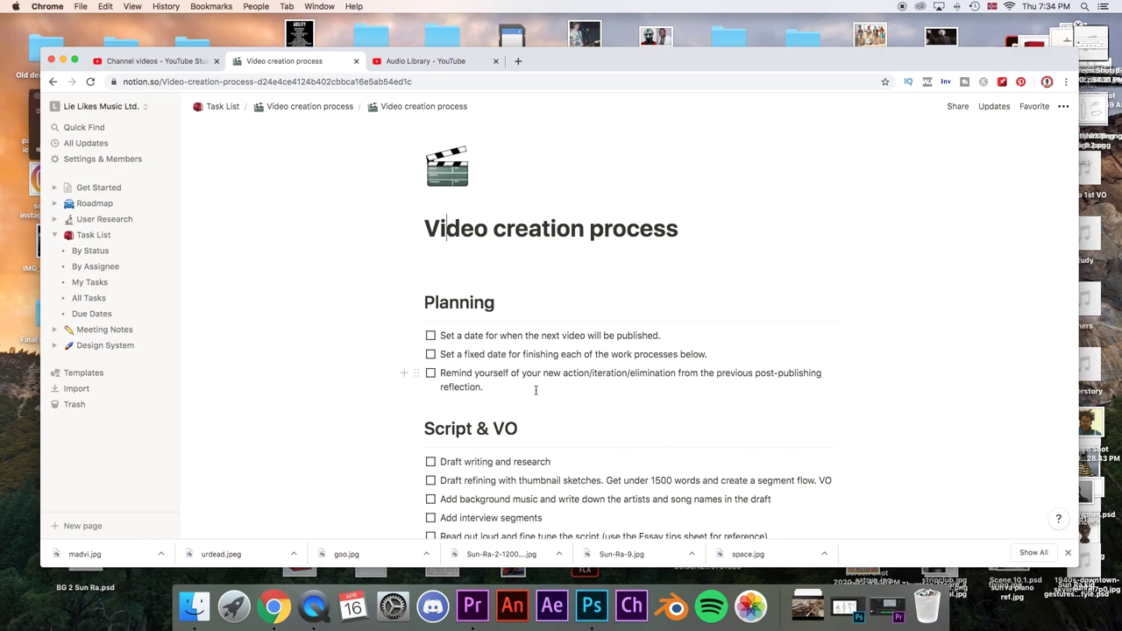
# Review the checklist sections once more, ending back at the page title and the Planning section
pyautogui.scroll(-20, 536, 390)
pyautogui.scroll(15, 536, 390)
pyautogui.scroll(2, 535, 390)
pyautogui.scroll(-3, 535, 390)
pyautogui.scroll(5, 536, 391)
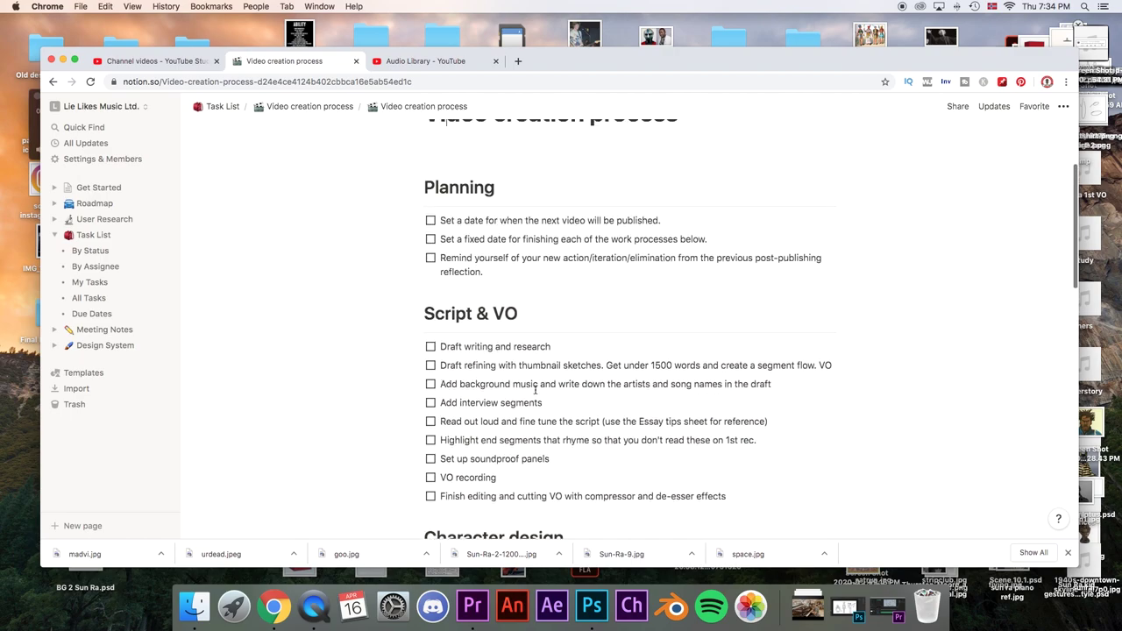
pyautogui.scroll(2, 536, 390)
pyautogui.scroll(-20, 536, 390)
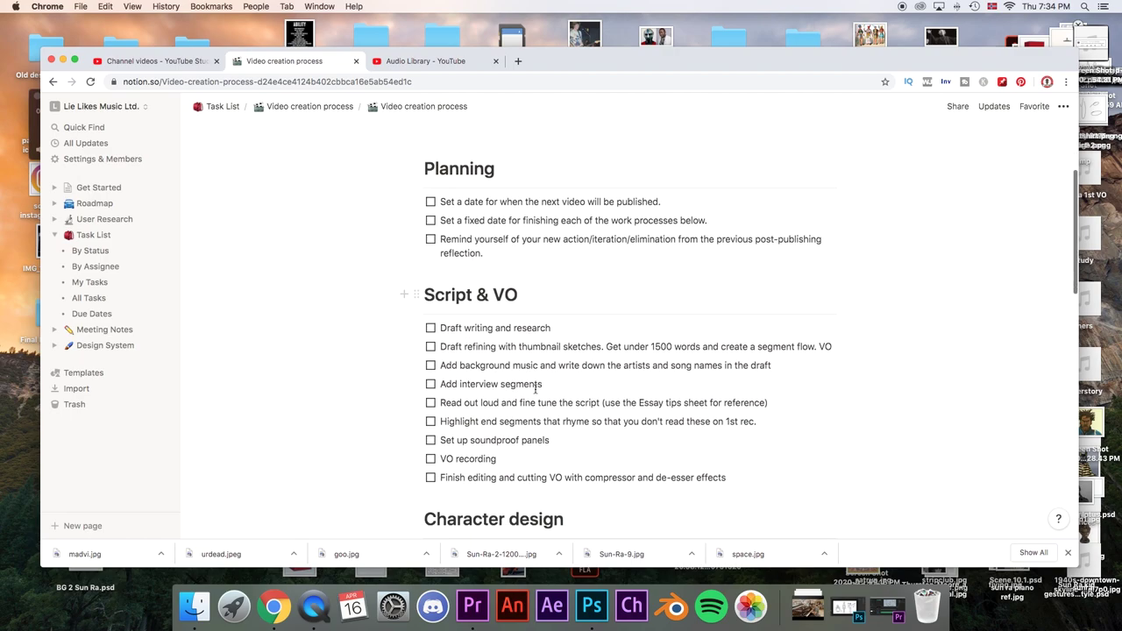
pyautogui.scroll(-5, 534, 383)
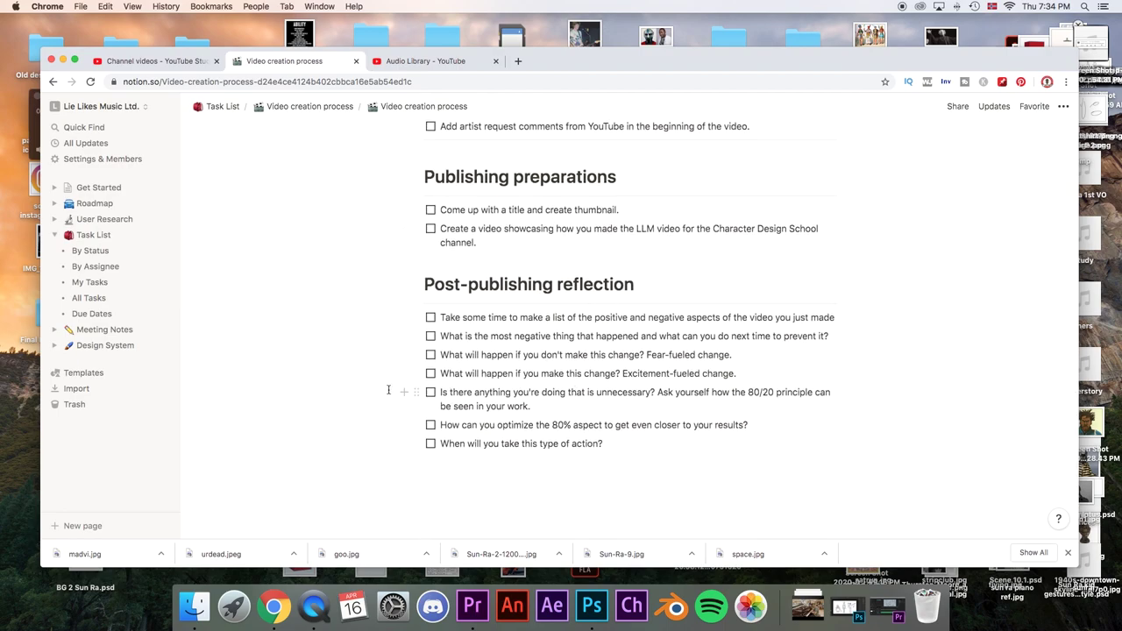
pyautogui.scroll(8, 383, 365)
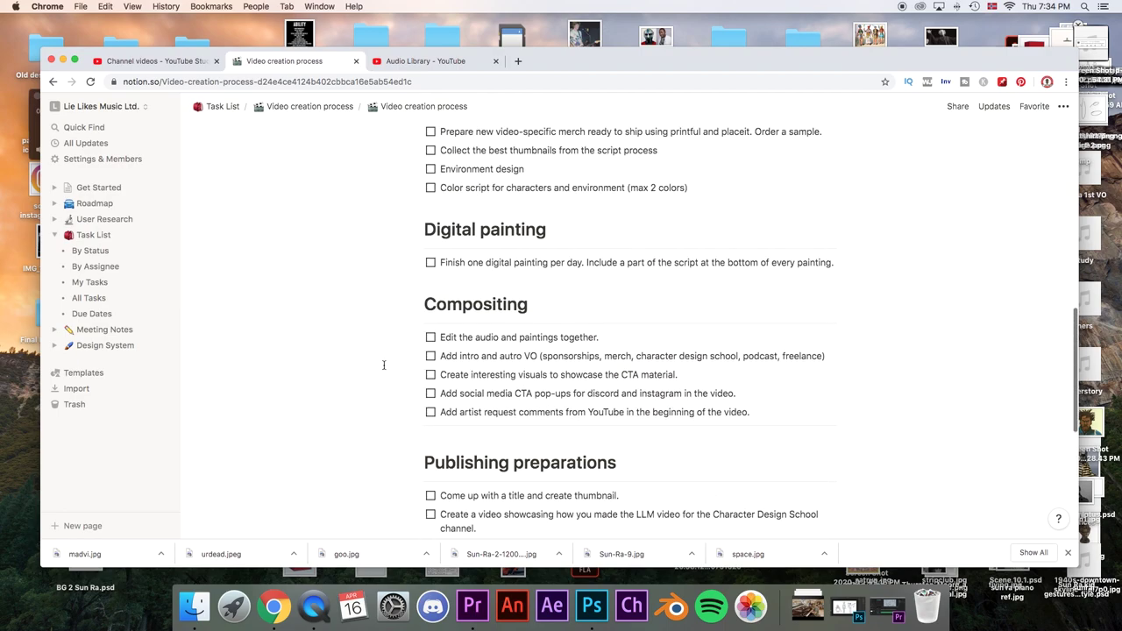
pyautogui.scroll(14, 383, 365)
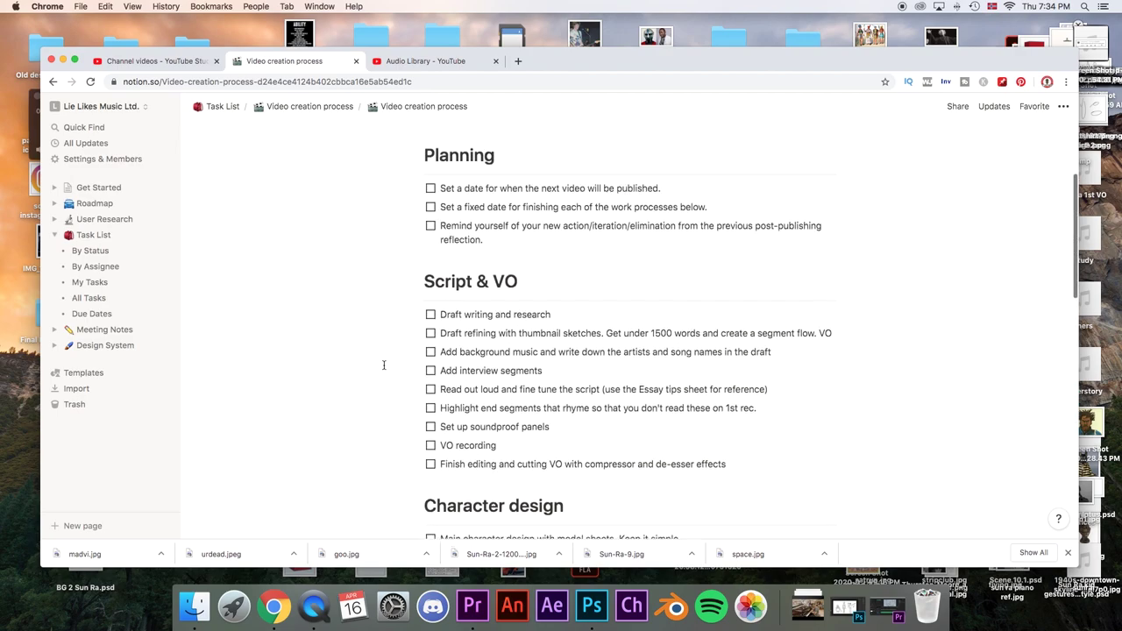
pyautogui.scroll(1, 383, 365)
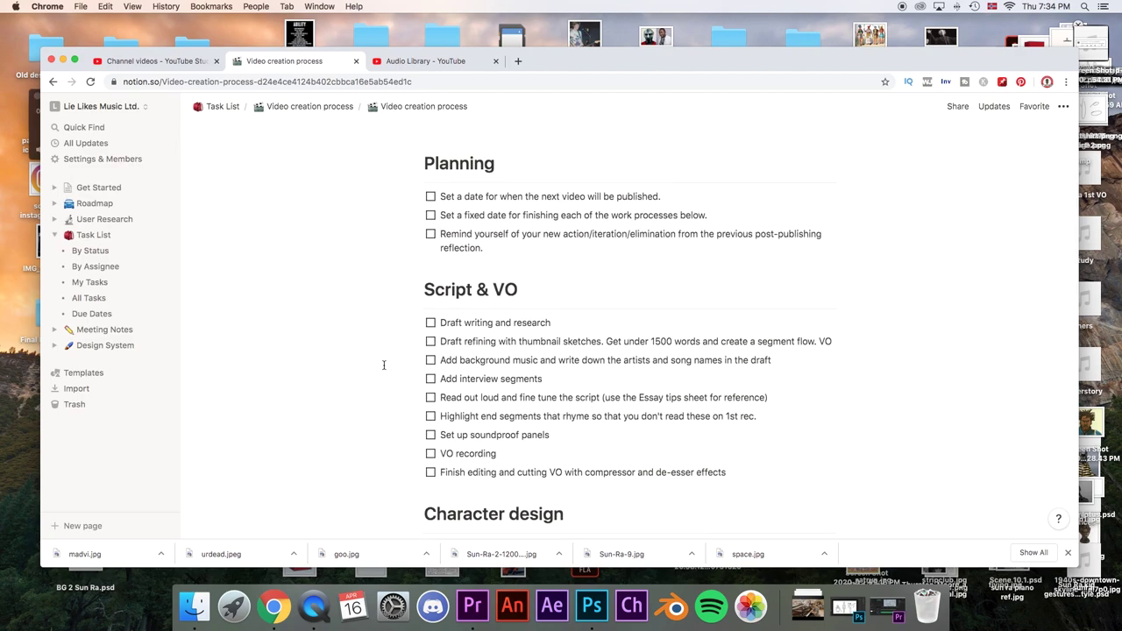
pyautogui.scroll(3, 384, 365)
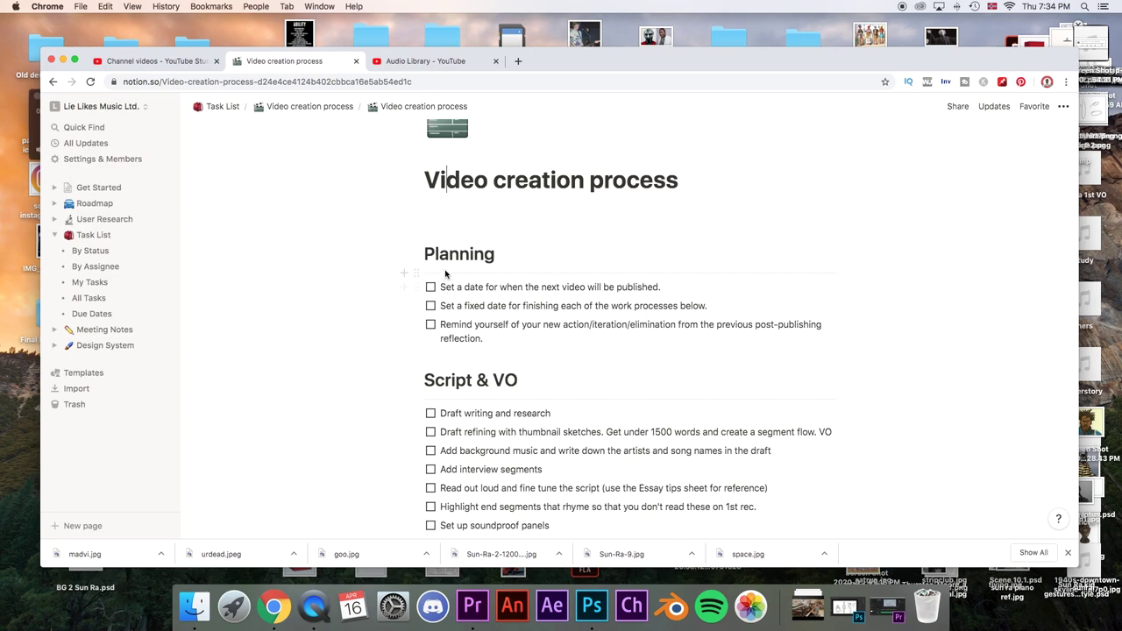
pyautogui.scroll(2, 434, 260)
pyautogui.click(426, 221)
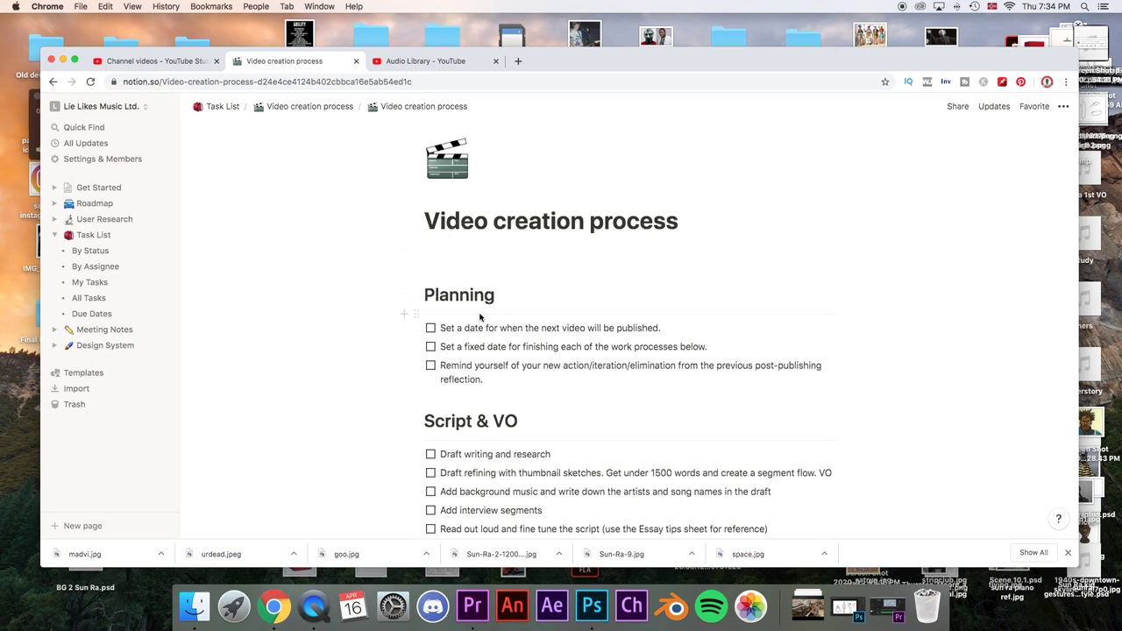
# Highlight the Planning to-do about setting a date for when the next video will be published, and read it
pyautogui.scroll(-1, 453, 302)
pyautogui.moveTo(441, 308); pyautogui.dragTo(684, 306)
pyautogui.click(681, 306)
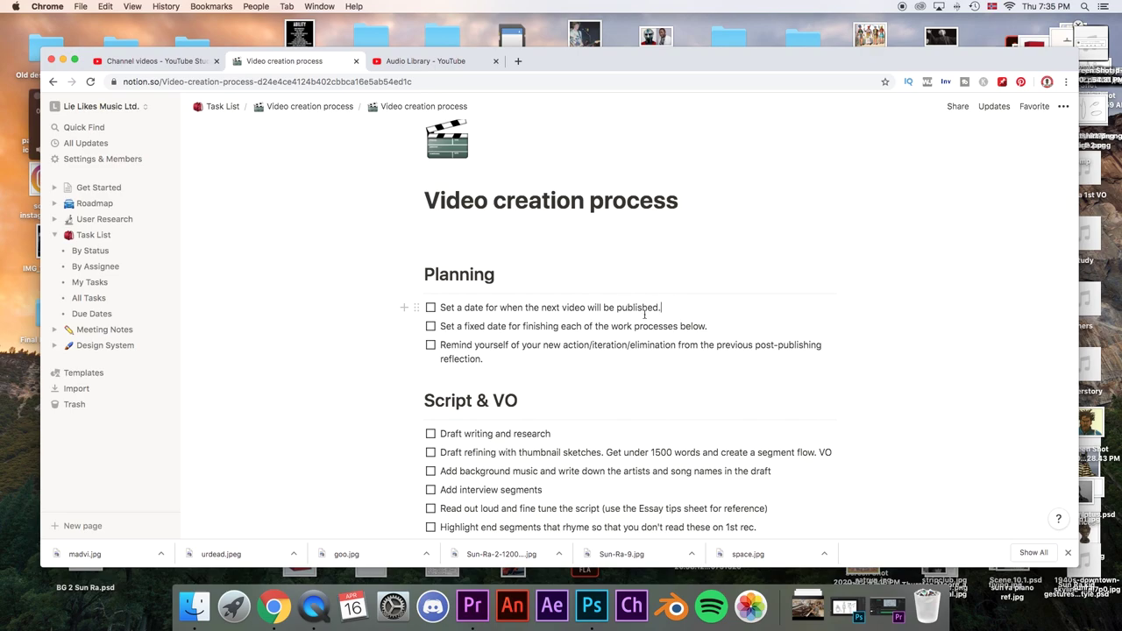
pyautogui.scroll(-1, 592, 311)
pyautogui.scroll(2, 631, 307)
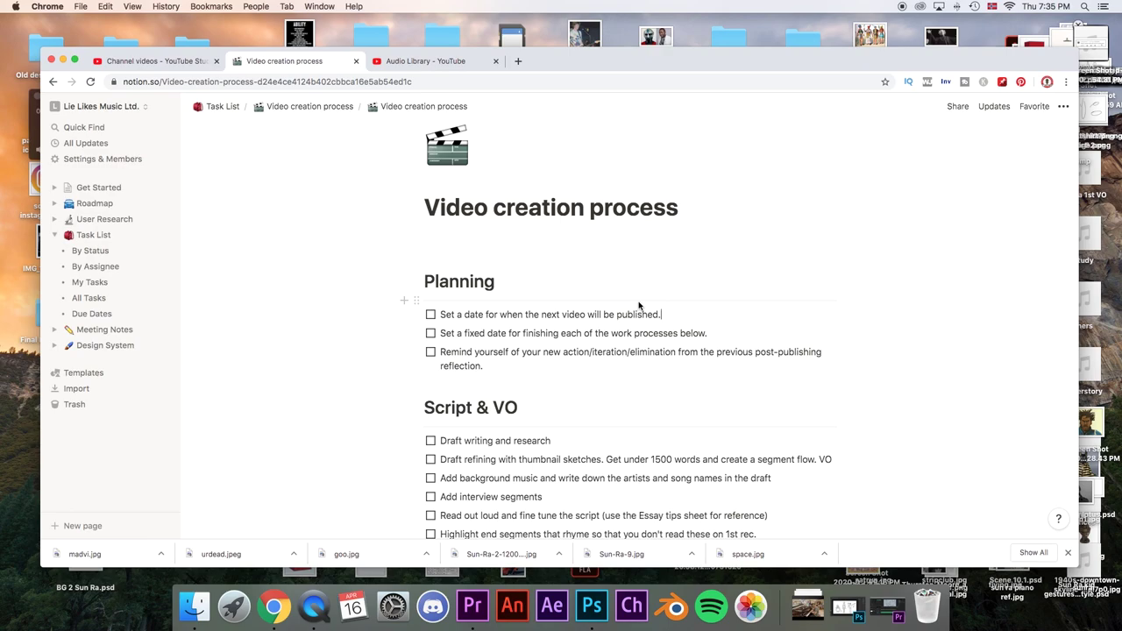
pyautogui.scroll(-1, 456, 331)
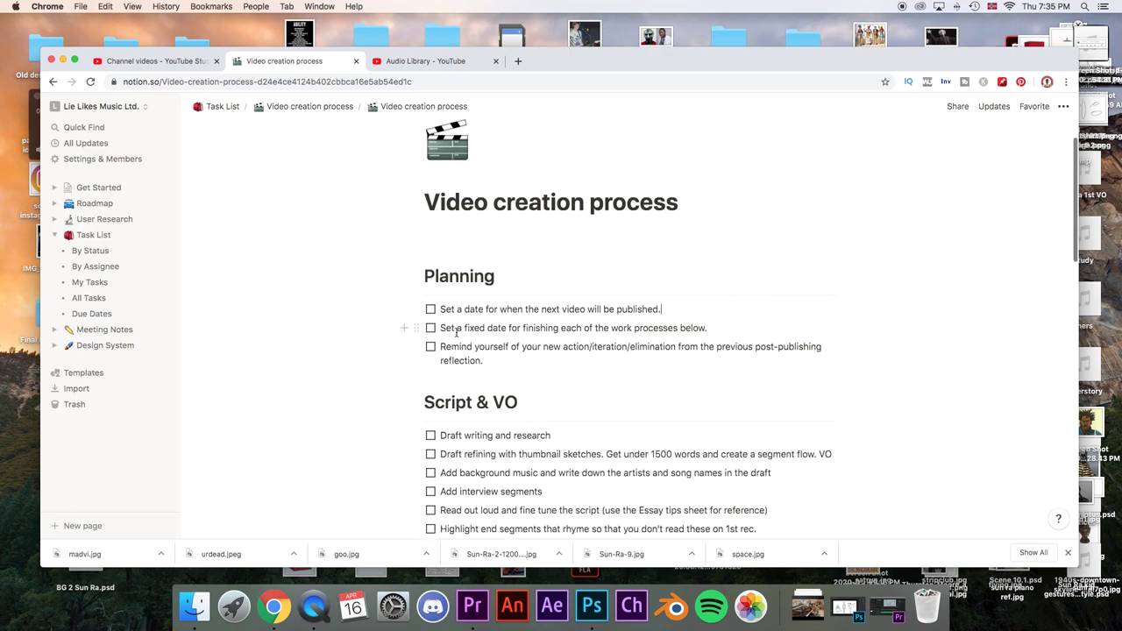
# Highlight the Planning to-do about fixed finishing dates and examine the work process sections it refers to
pyautogui.scroll(-1, 456, 332)
pyautogui.moveTo(447, 315); pyautogui.dragTo(532, 315)
pyautogui.click(715, 315)
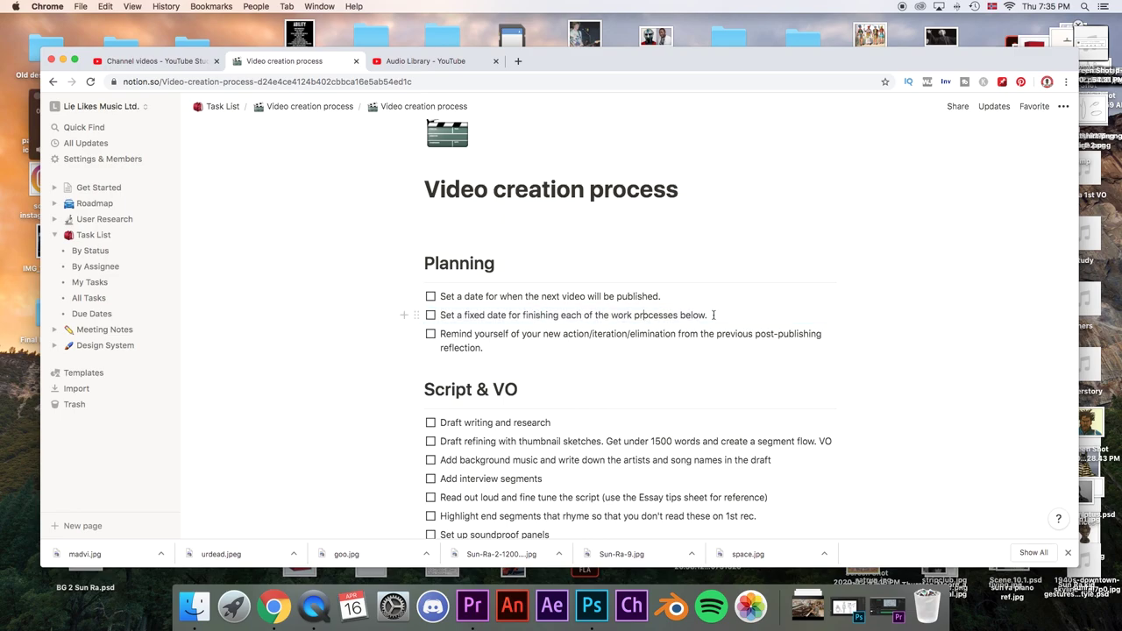
pyautogui.moveTo(579, 324); pyautogui.dragTo(443, 314)
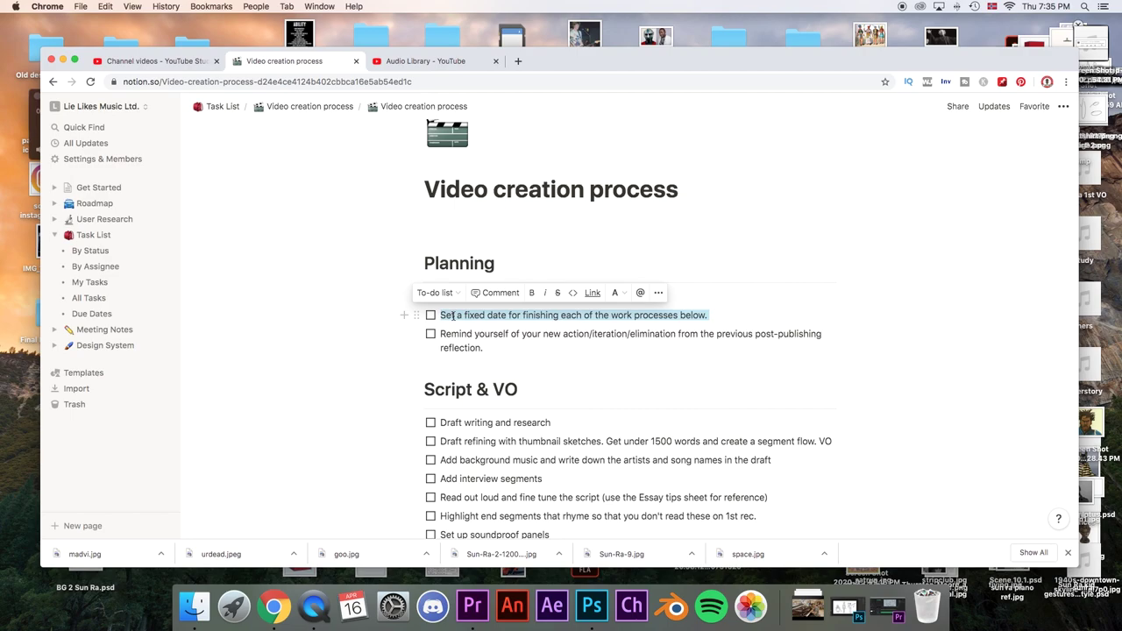
pyautogui.click(522, 319)
pyautogui.moveTo(726, 316); pyautogui.dragTo(432, 317)
pyautogui.scroll(-3, 519, 329)
pyautogui.scroll(-5, 519, 329)
pyautogui.scroll(5, 519, 327)
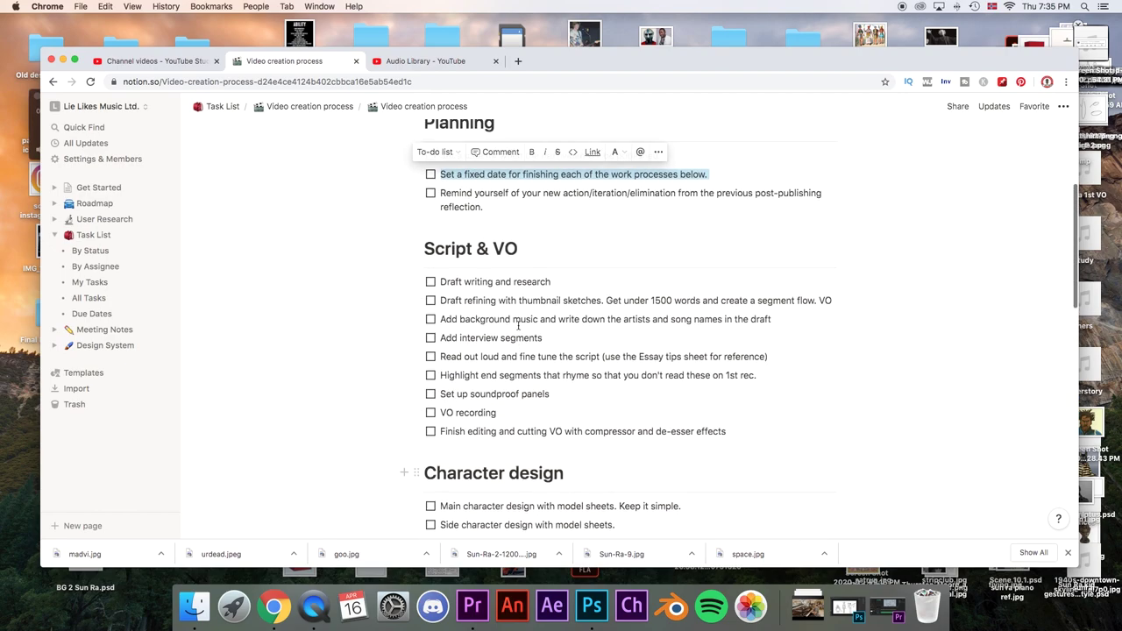
# Remove the stray "VO" from the end of the "Draft refining with thumbnail sketches" to-do under Script & VO
pyautogui.scroll(-3, 524, 360)
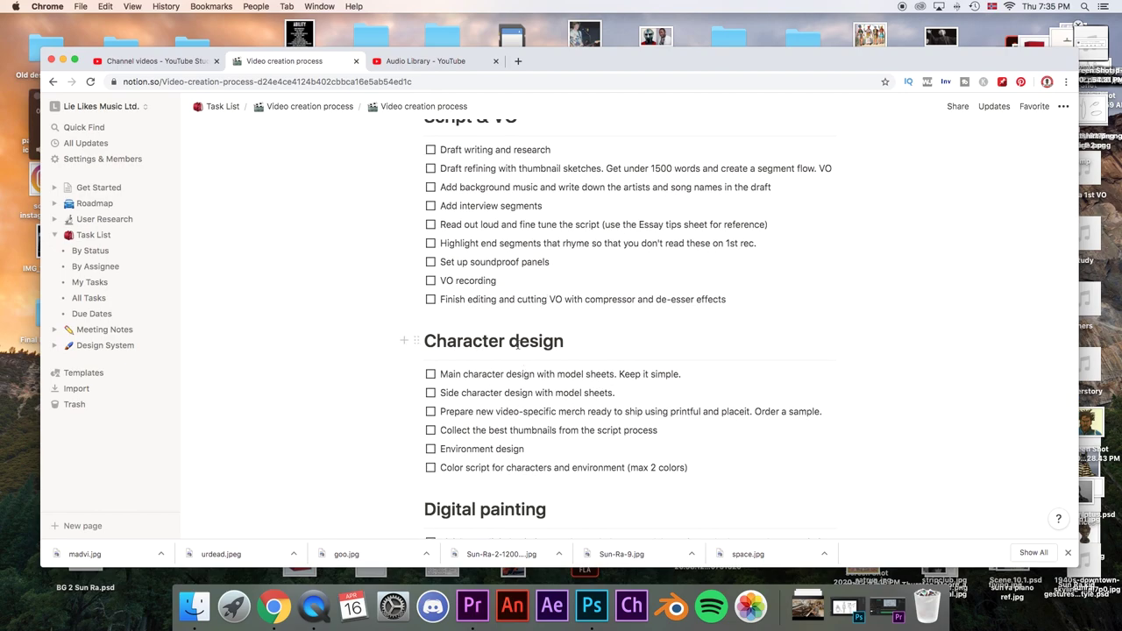
pyautogui.scroll(1, 604, 347)
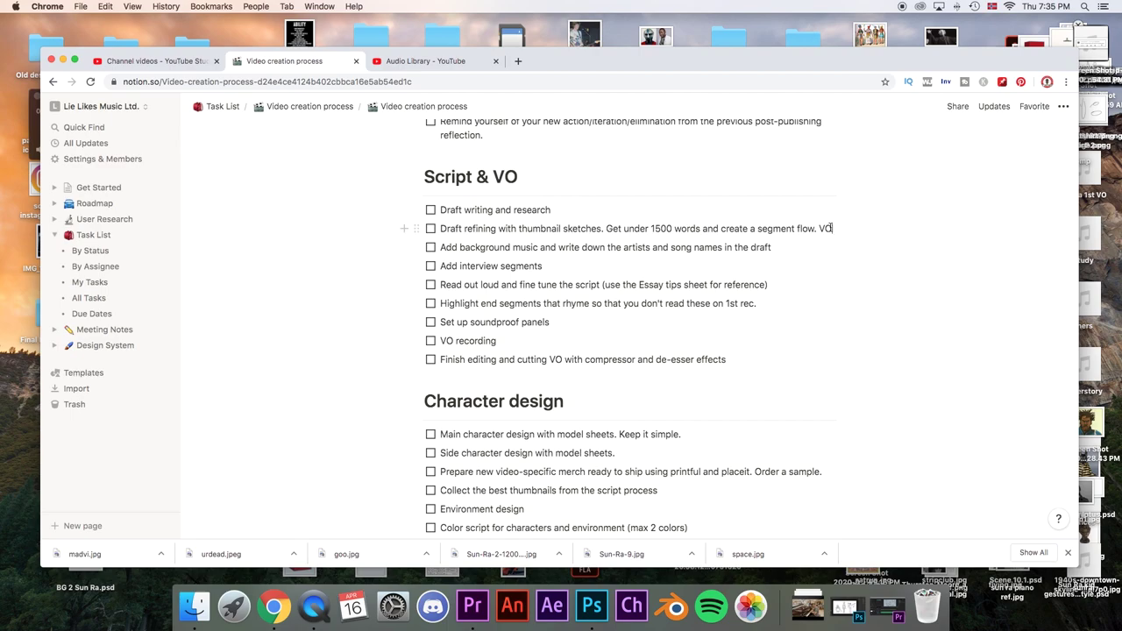
pyautogui.scroll(-5, 541, 353)
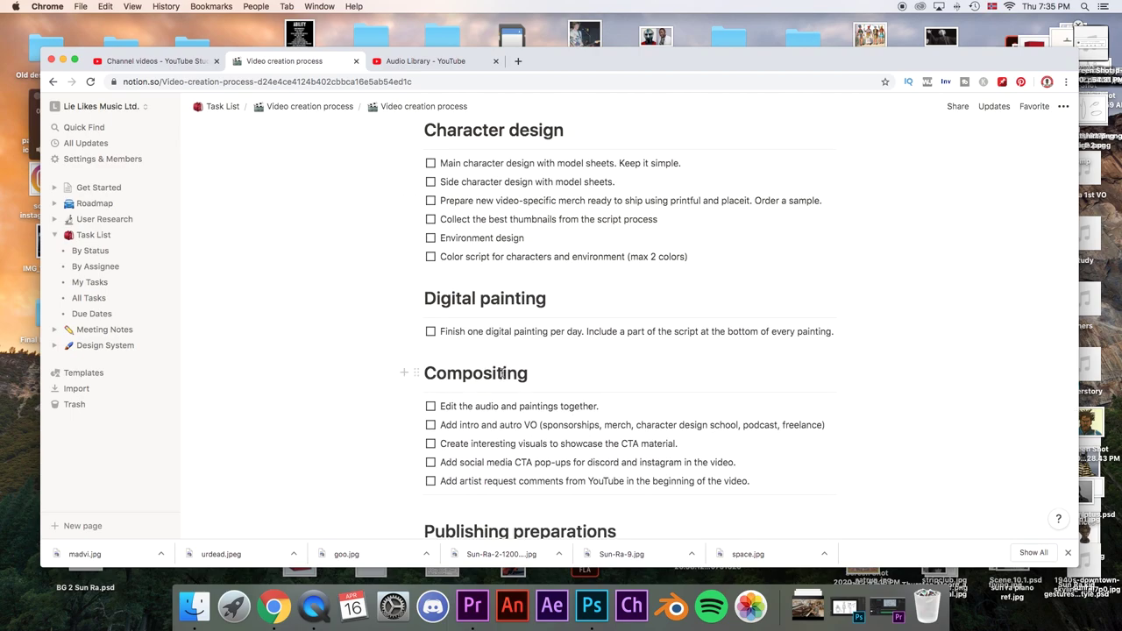
pyautogui.scroll(7, 502, 373)
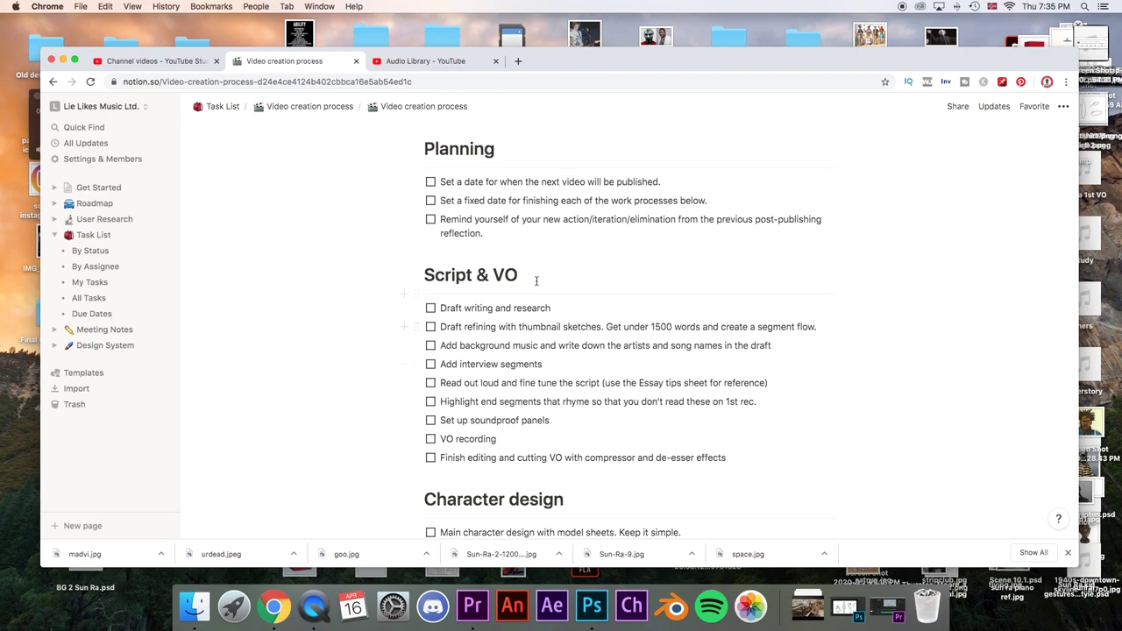
# Append the example date "3rd may" to the Script & VO heading
pyautogui.click(530, 276)
pyautogui.write('3rd')
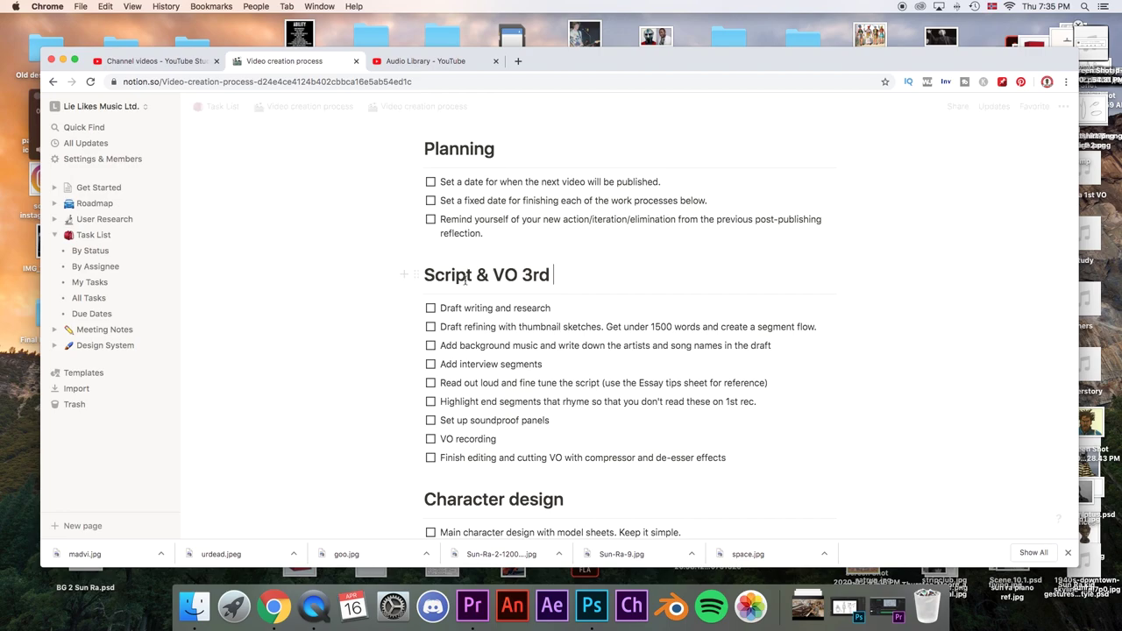
pyautogui.write(' may')
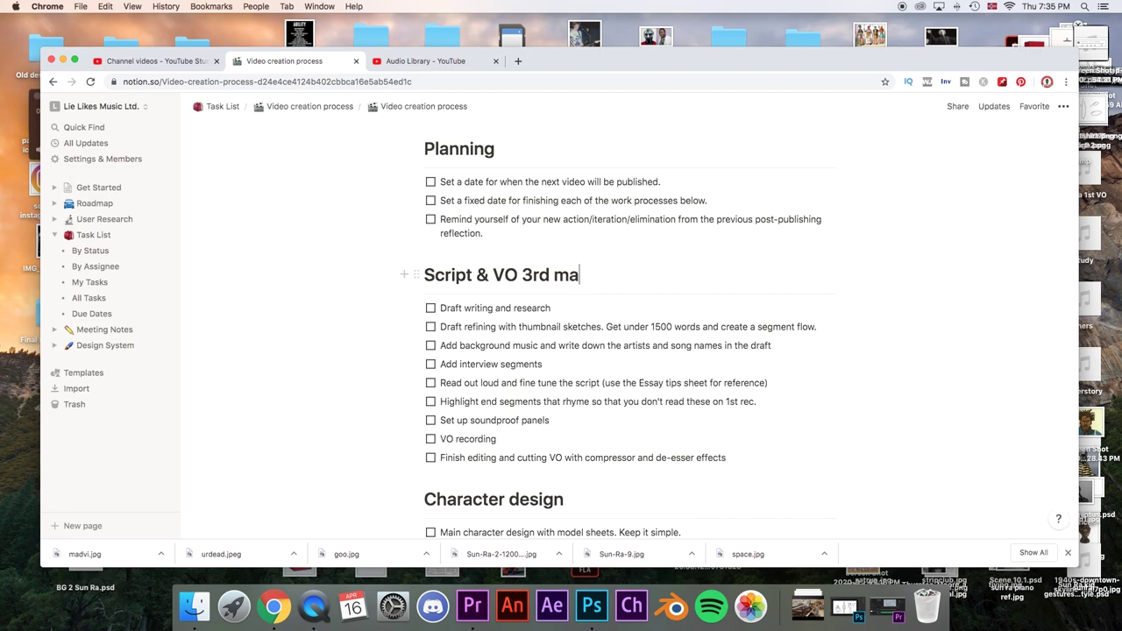
# Delete the example date from the end of the Script & VO heading
pyautogui.moveTo(601, 270); pyautogui.dragTo(521, 272)
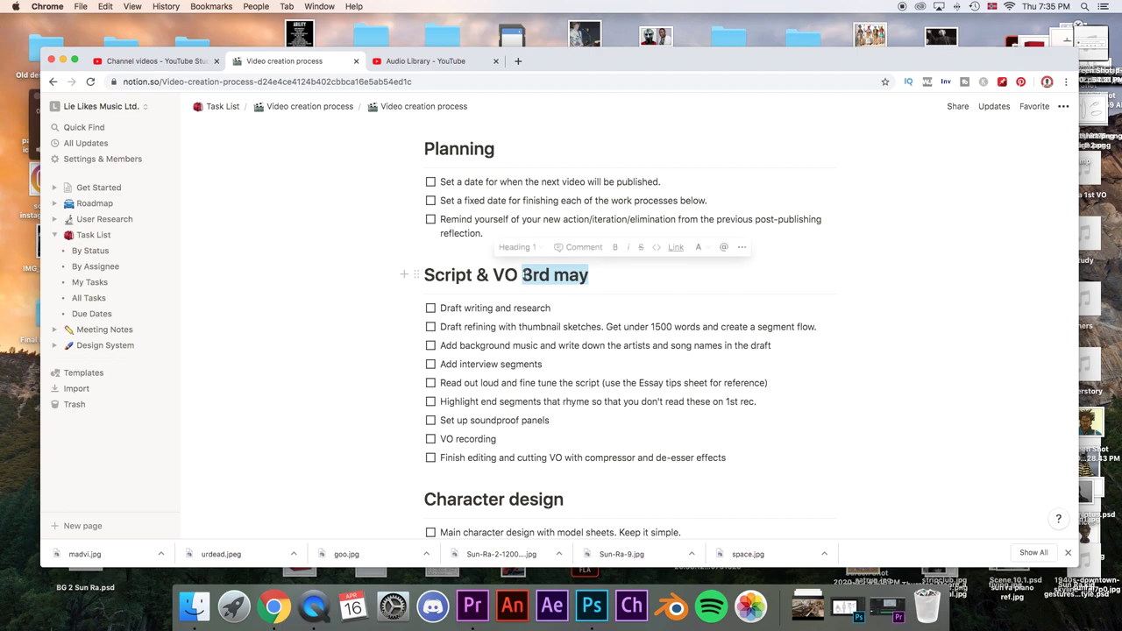
pyautogui.press('BackSpace')
pyautogui.press('BackSpace')
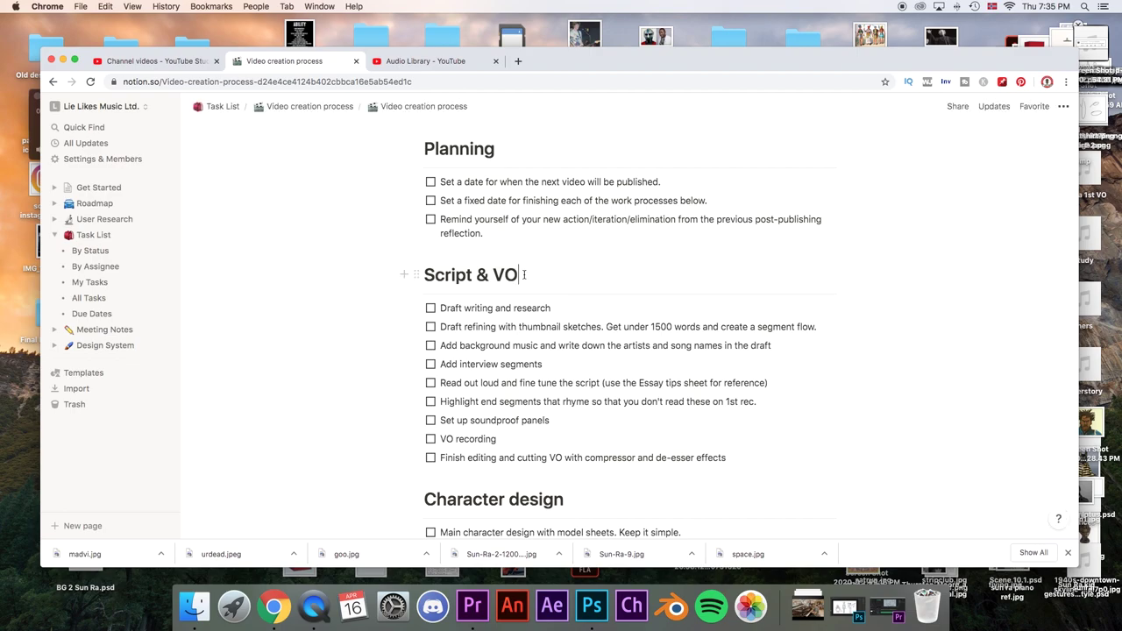
# Highlight the final Script & VO to-do on editing and cutting VO, and look at the Character design section
pyautogui.scroll(-1, 494, 301)
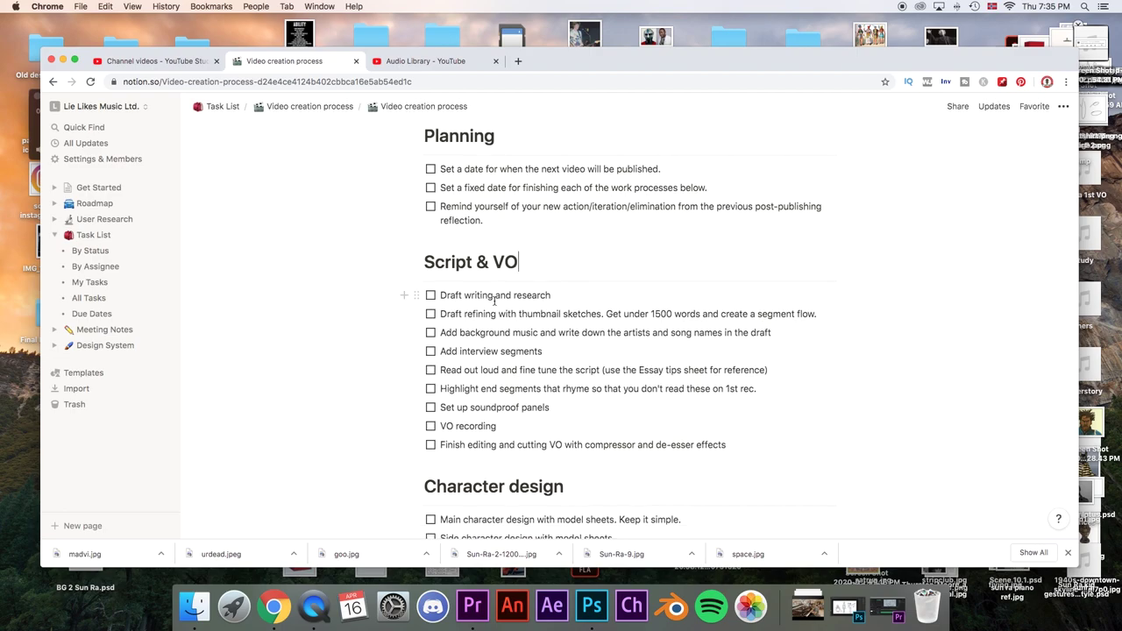
pyautogui.scroll(-1, 494, 301)
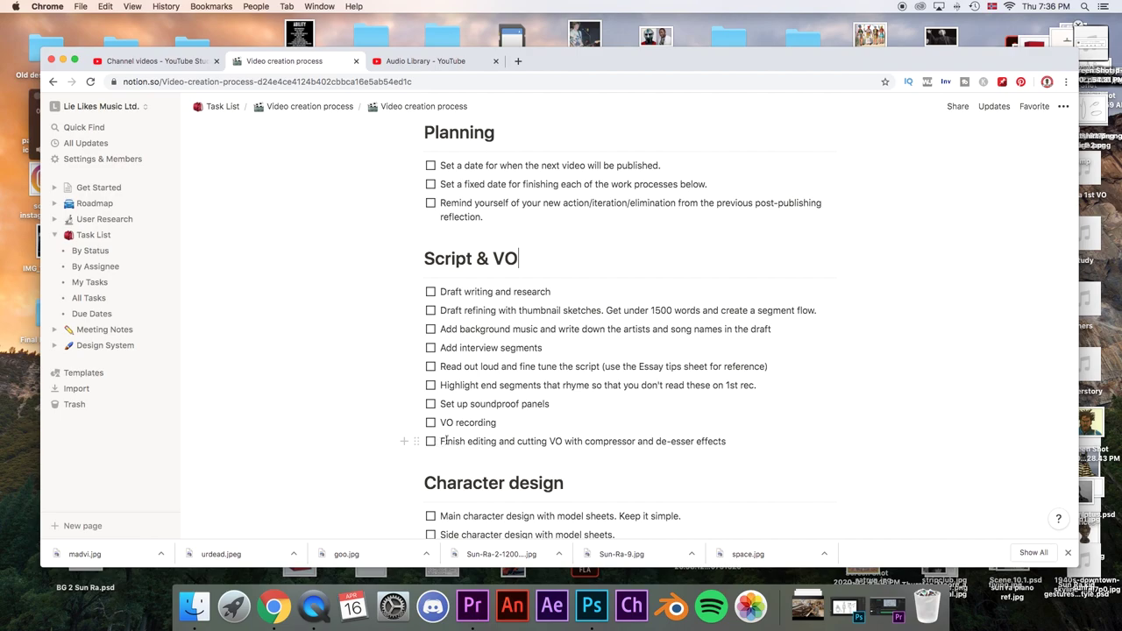
pyautogui.moveTo(445, 441)
pyautogui.mouseDown()
pyautogui.moveTo(736, 442)
pyautogui.moveTo(432, 445)
pyautogui.mouseUp()
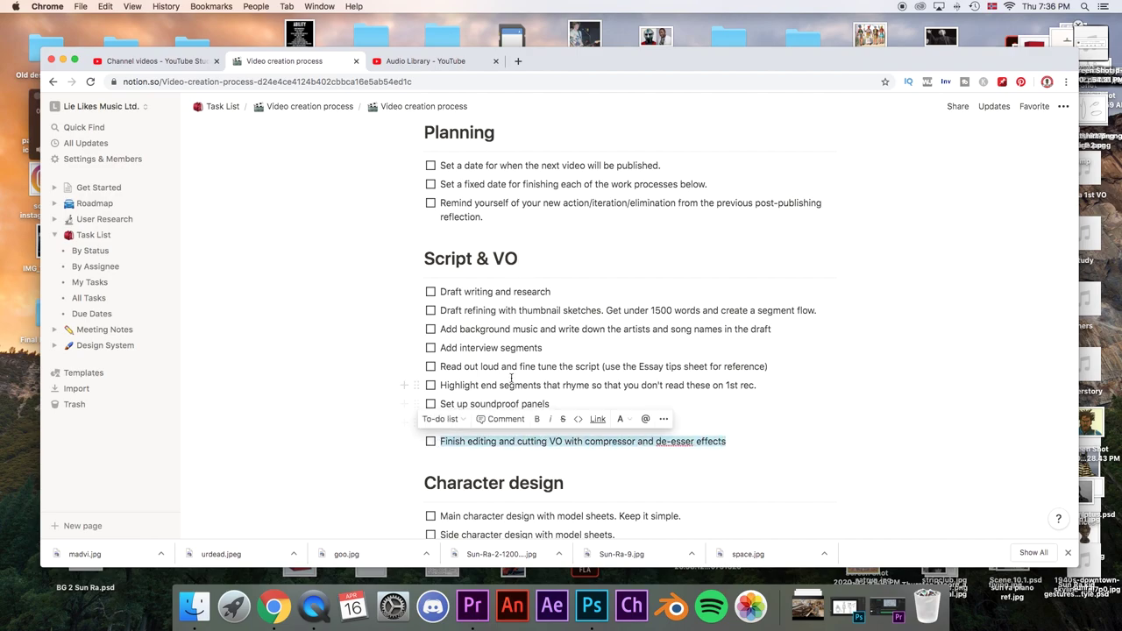
pyautogui.scroll(-1, 538, 342)
pyautogui.scroll(-5, 537, 342)
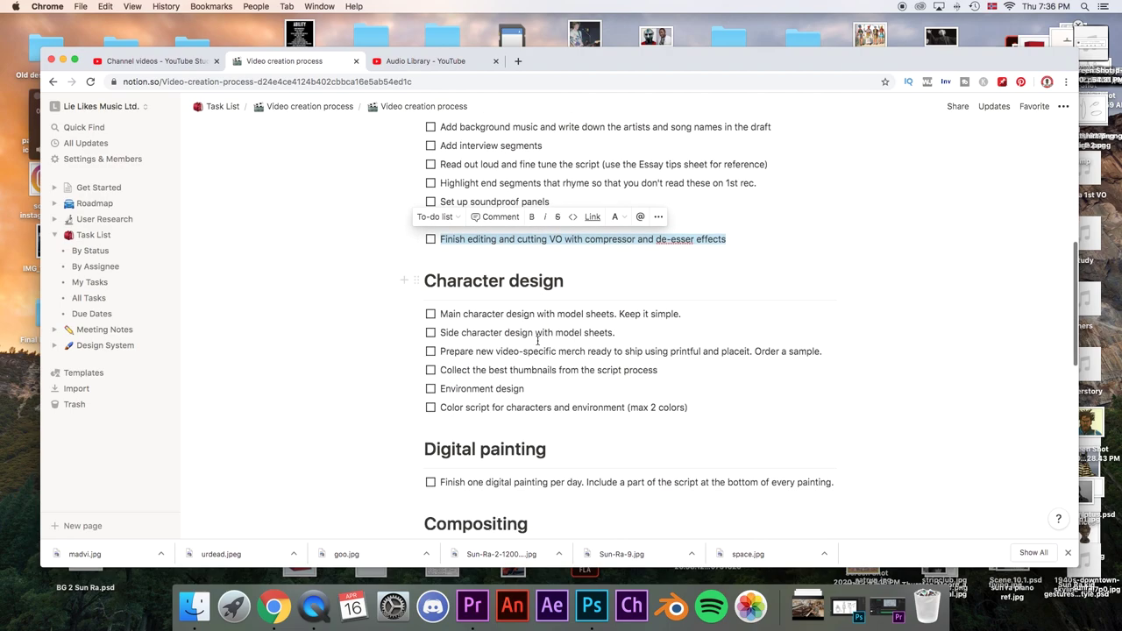
# Review the Planning and Script & VO sections, and highlight the "Draft writing and research" to-do
pyautogui.scroll(8, 537, 342)
pyautogui.scroll(-3, 538, 339)
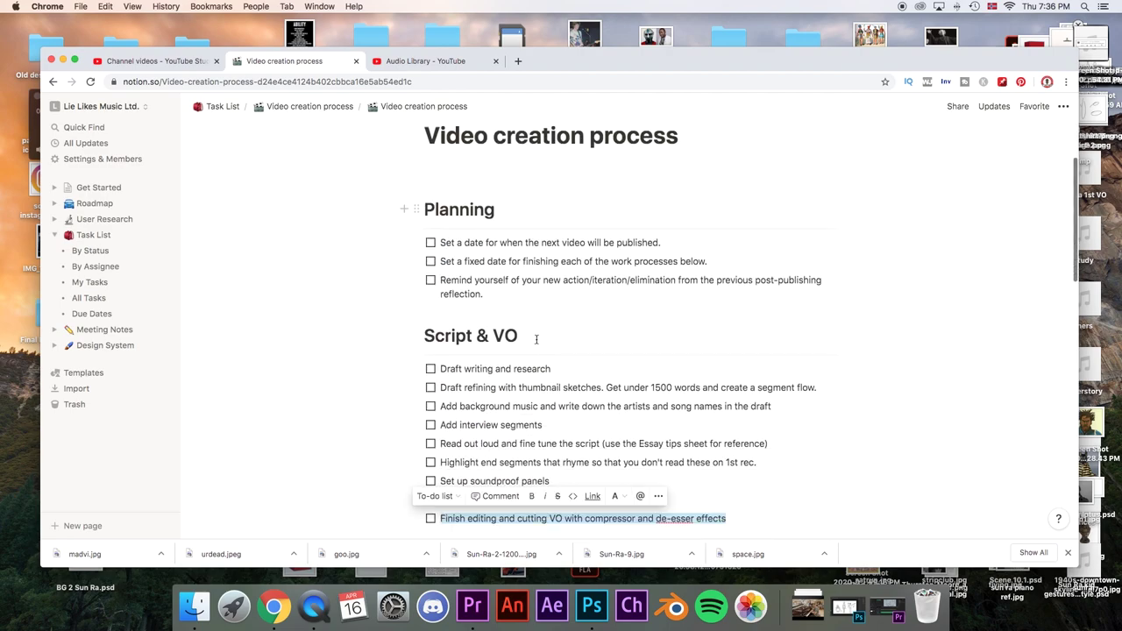
pyautogui.click(447, 285)
pyautogui.scroll(-2, 557, 287)
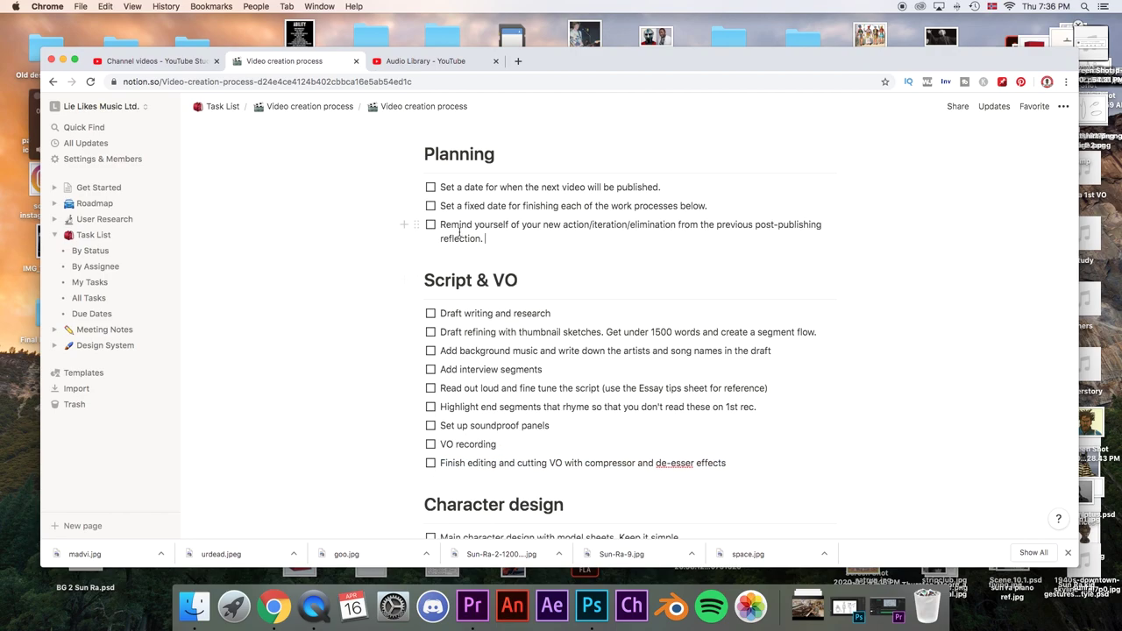
pyautogui.scroll(-3, 496, 235)
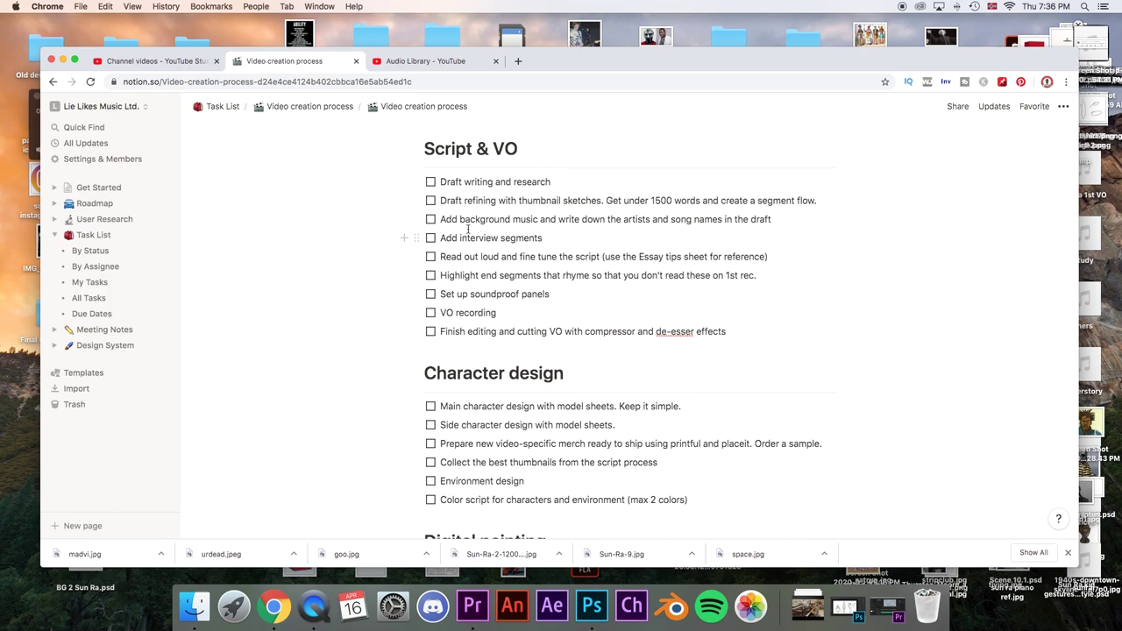
pyautogui.scroll(2, 468, 228)
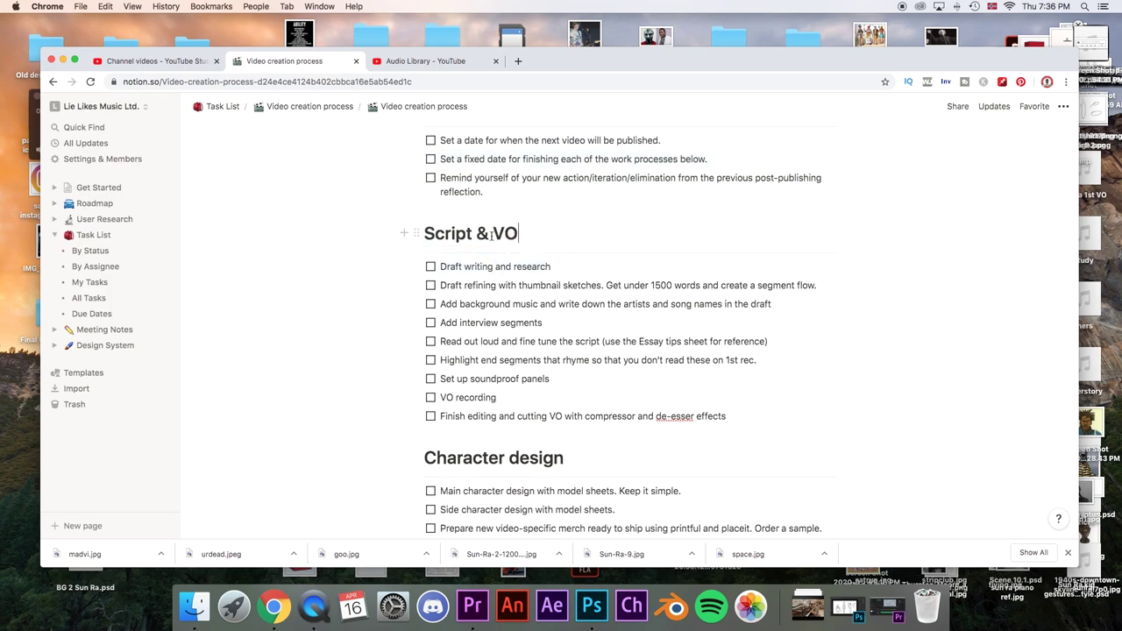
pyautogui.scroll(-1, 492, 237)
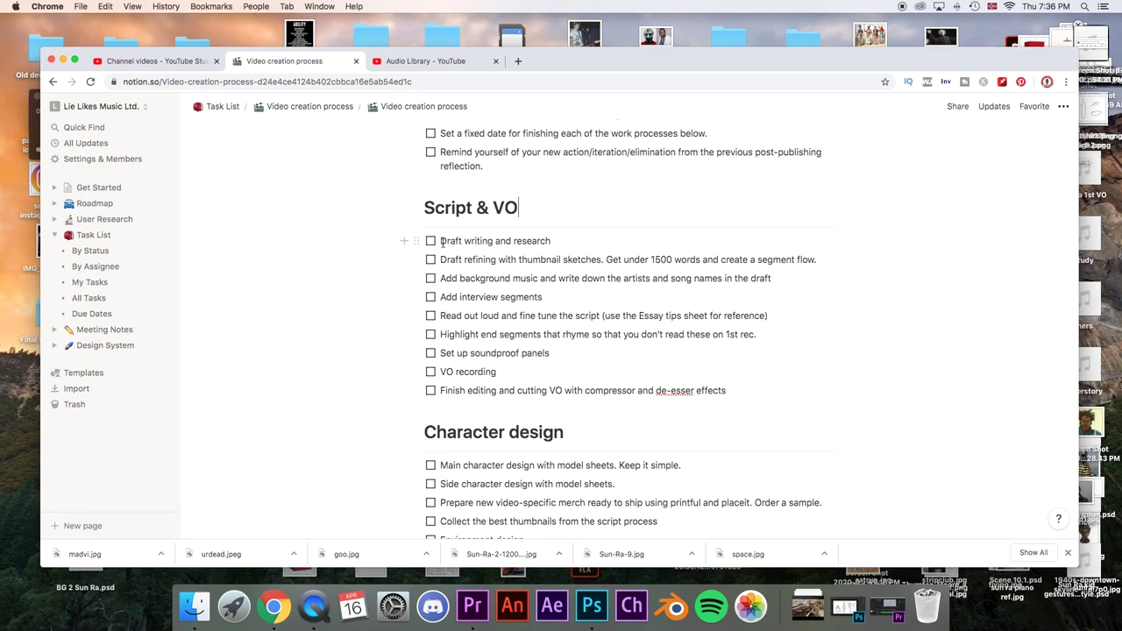
pyautogui.moveTo(440, 241); pyautogui.dragTo(526, 246)
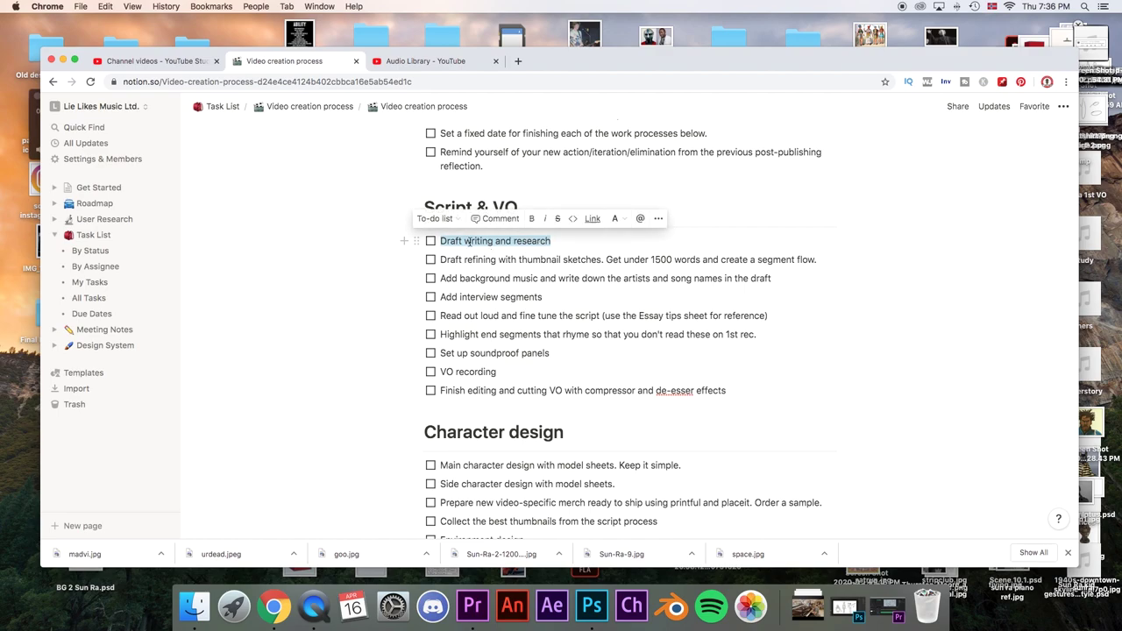
pyautogui.click(518, 61)
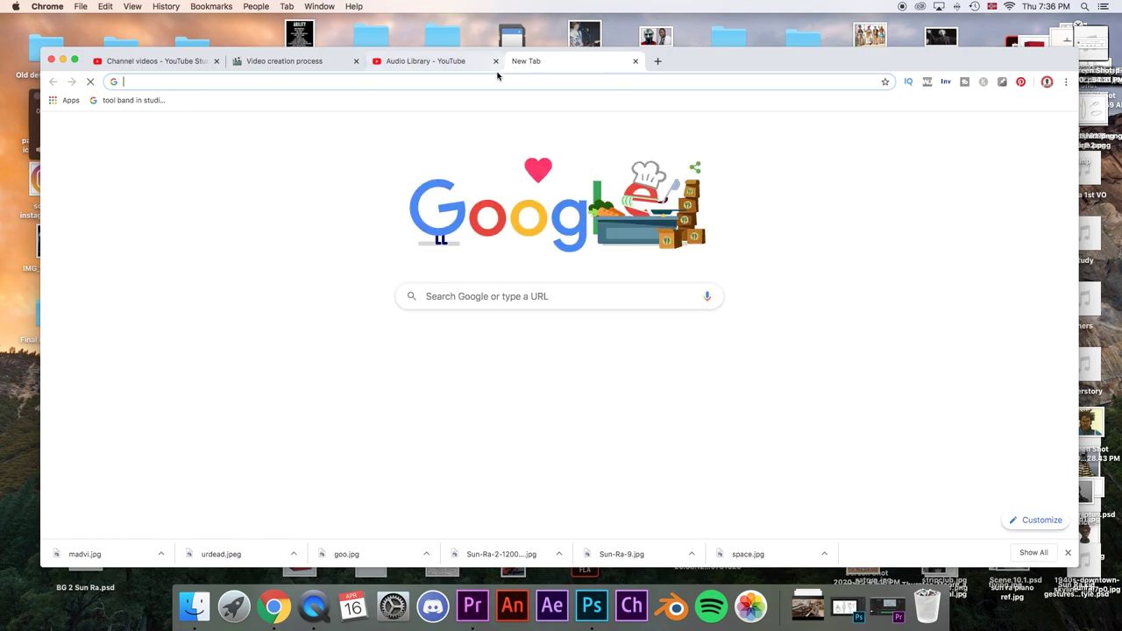
pyautogui.write('goo')
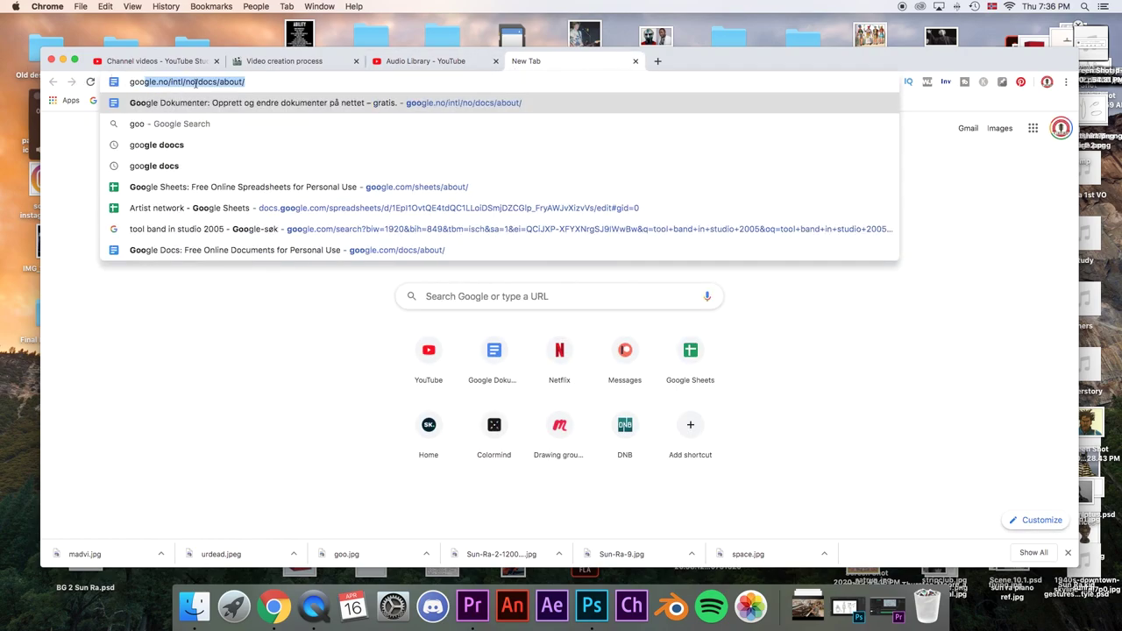
pyautogui.click(424, 64)
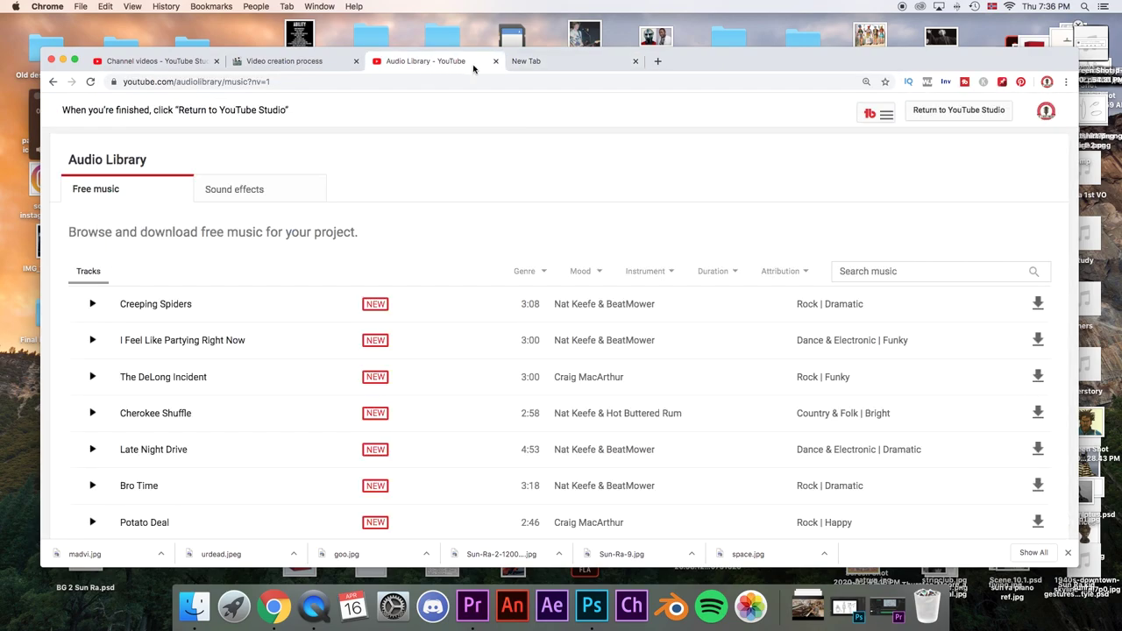
pyautogui.click(268, 62)
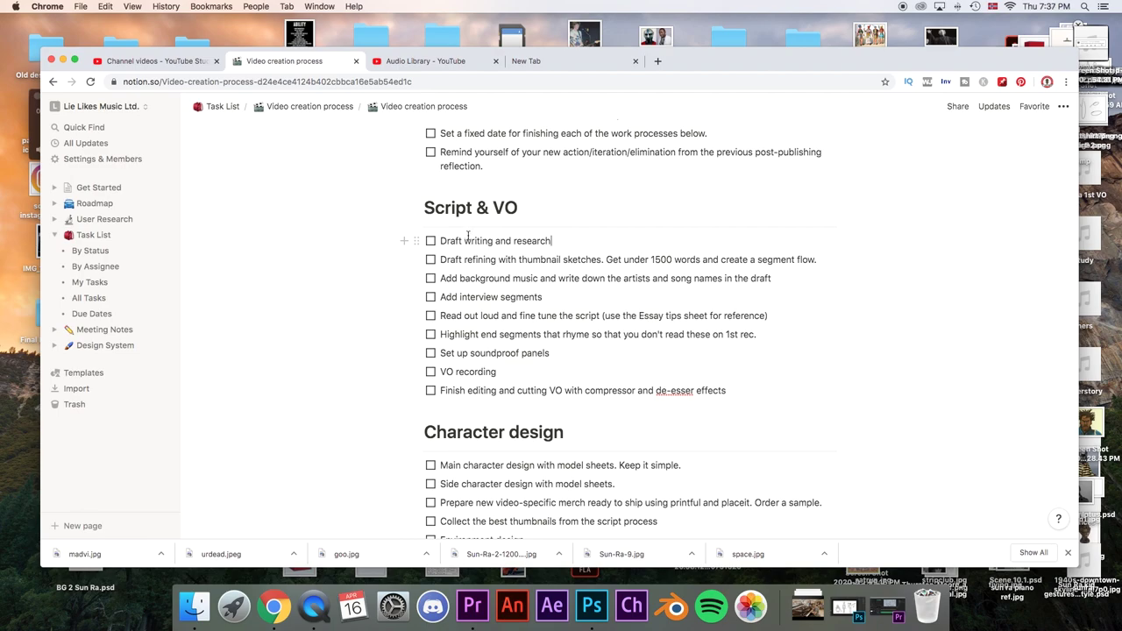
# Highlight "Draft refining" and "thumbnail sketches" in the second to-do under Script & VO
pyautogui.scroll(-2, 474, 243)
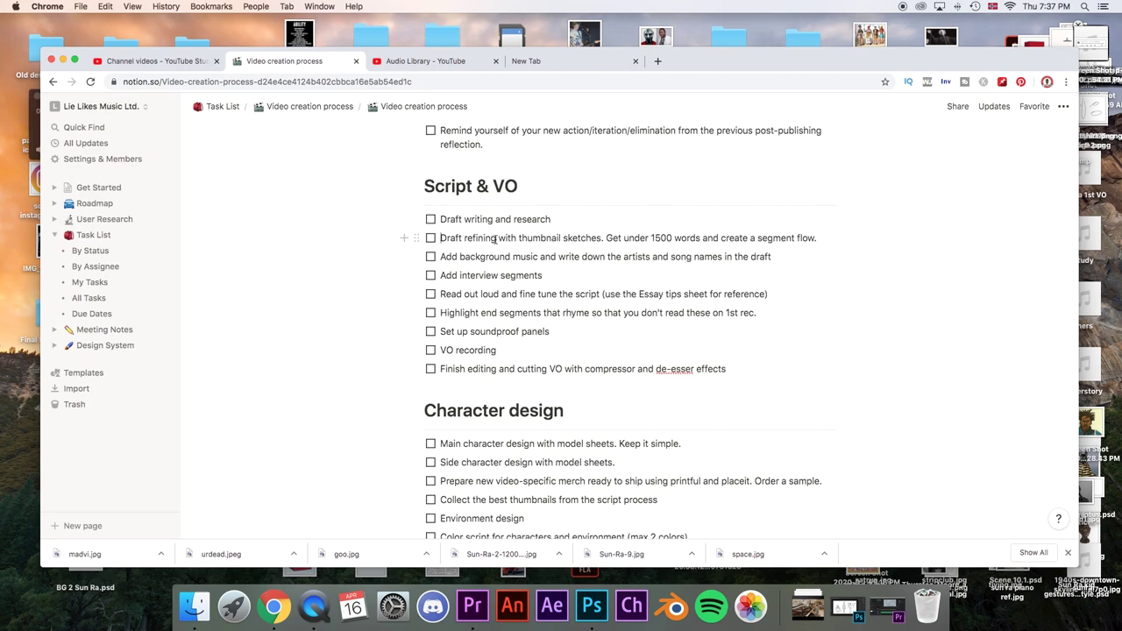
pyautogui.moveTo(496, 237); pyautogui.dragTo(441, 238)
pyautogui.click(480, 238)
pyautogui.click(441, 238)
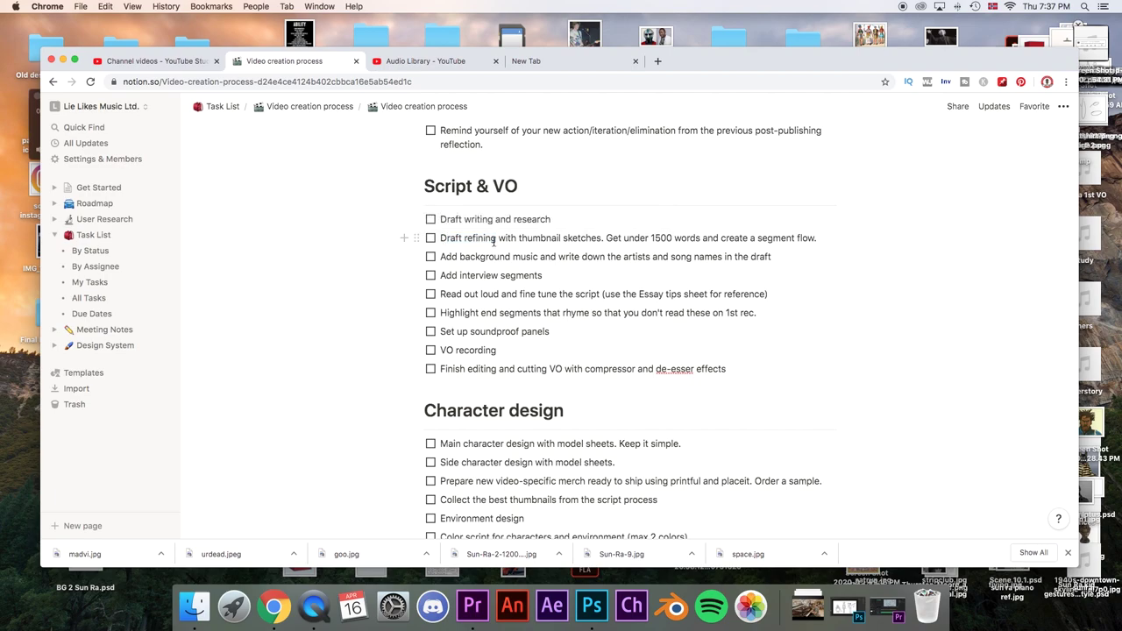
pyautogui.moveTo(496, 238); pyautogui.dragTo(440, 235)
pyautogui.click(447, 238)
pyautogui.moveTo(495, 238); pyautogui.dragTo(437, 233)
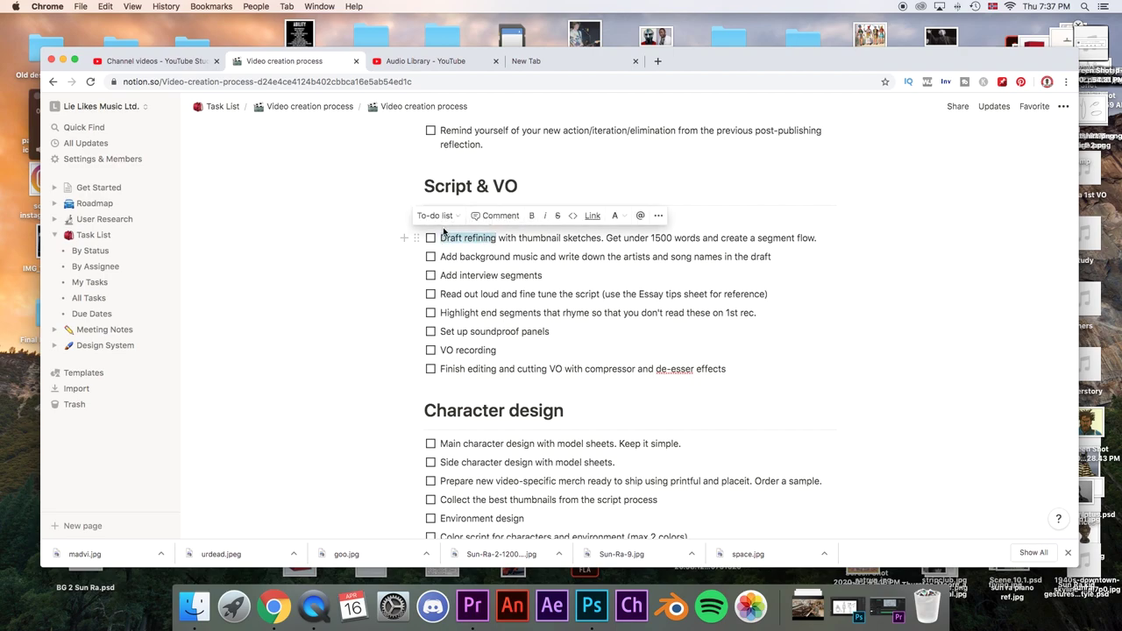
pyautogui.click(474, 237)
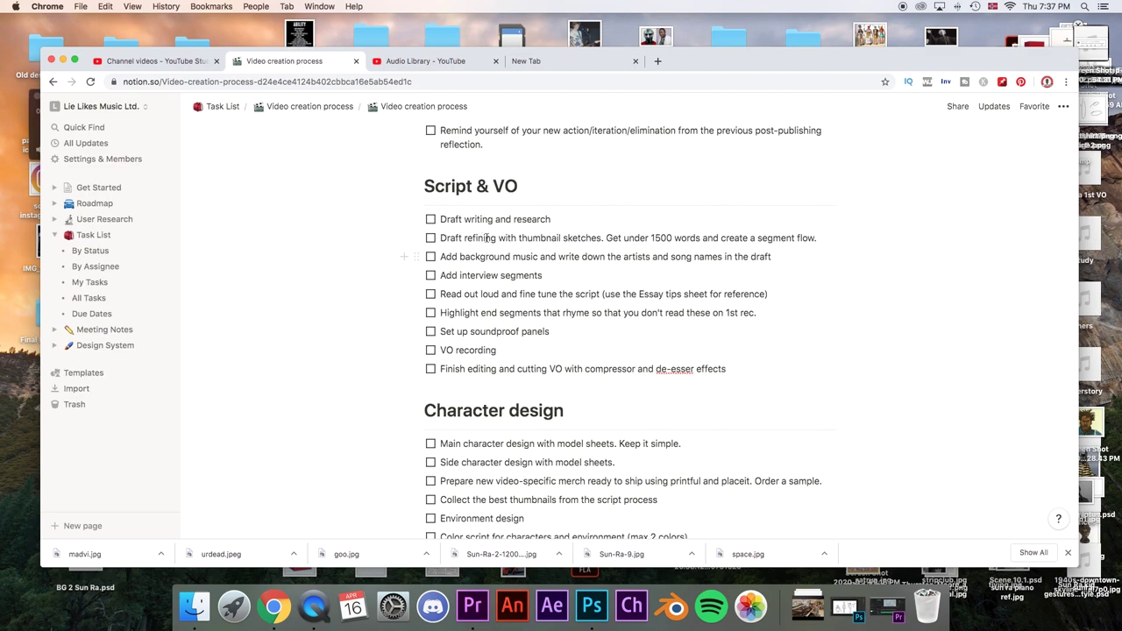
pyautogui.press('super+Right')
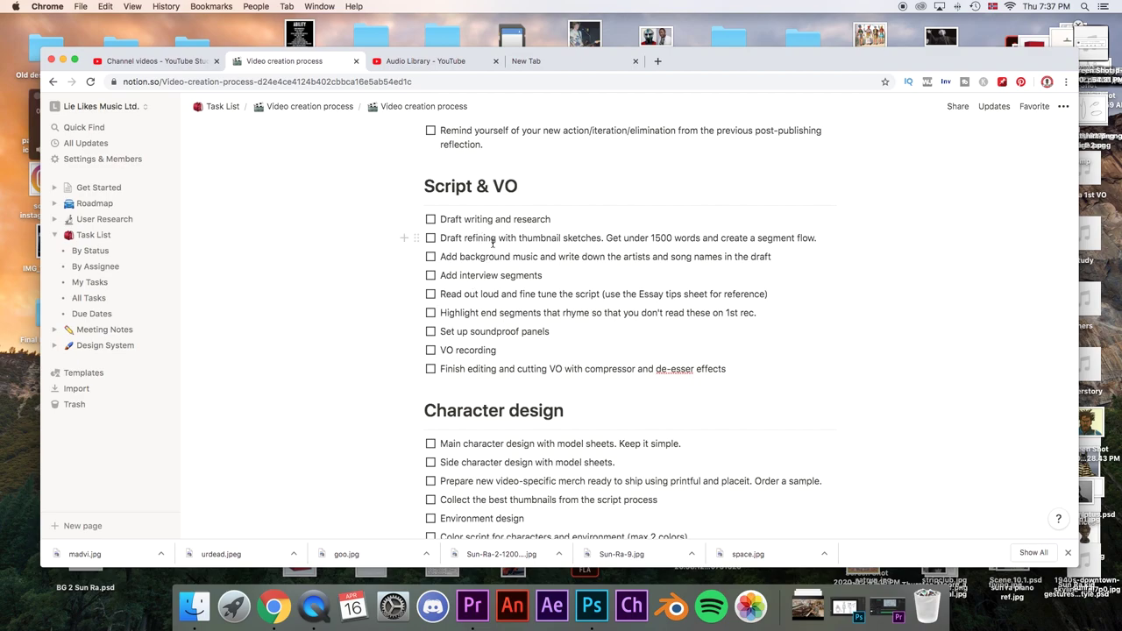
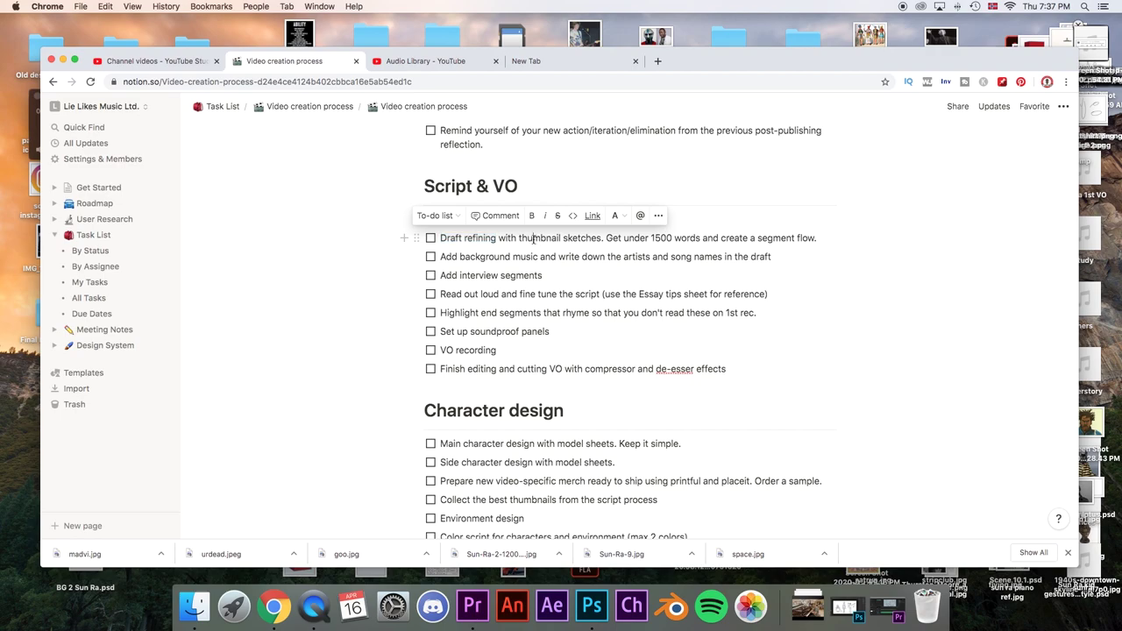
pyautogui.moveTo(520, 238); pyautogui.dragTo(603, 236)
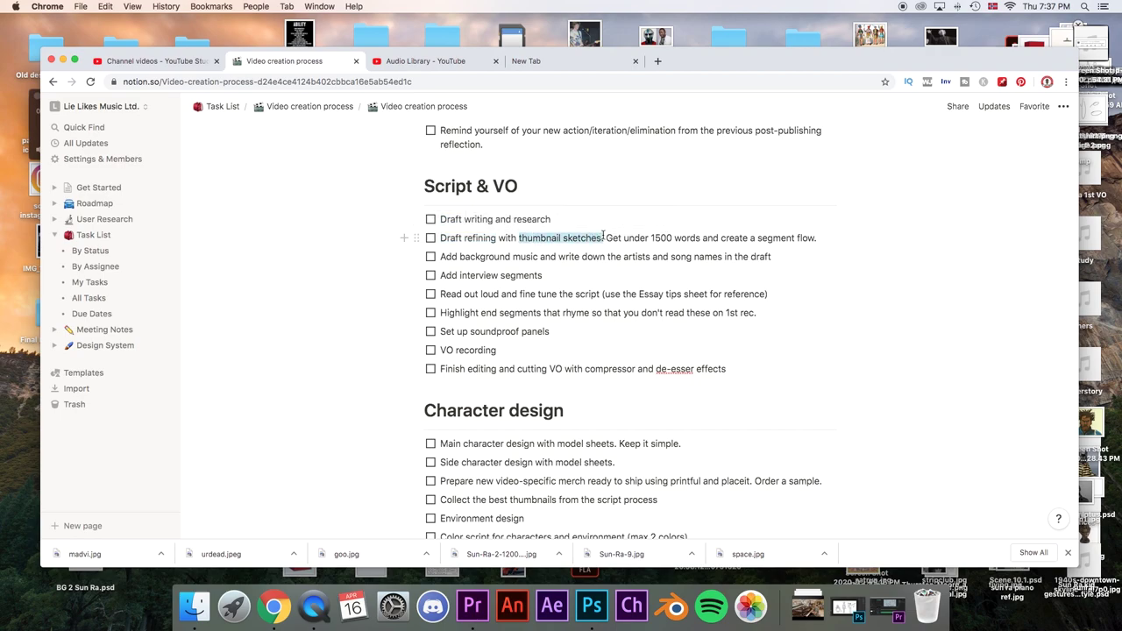
# Open Sun Ra video DONE.mp4 from the desktop in QuickTime Player and move the playhead to 03:44
pyautogui.click(314, 607)
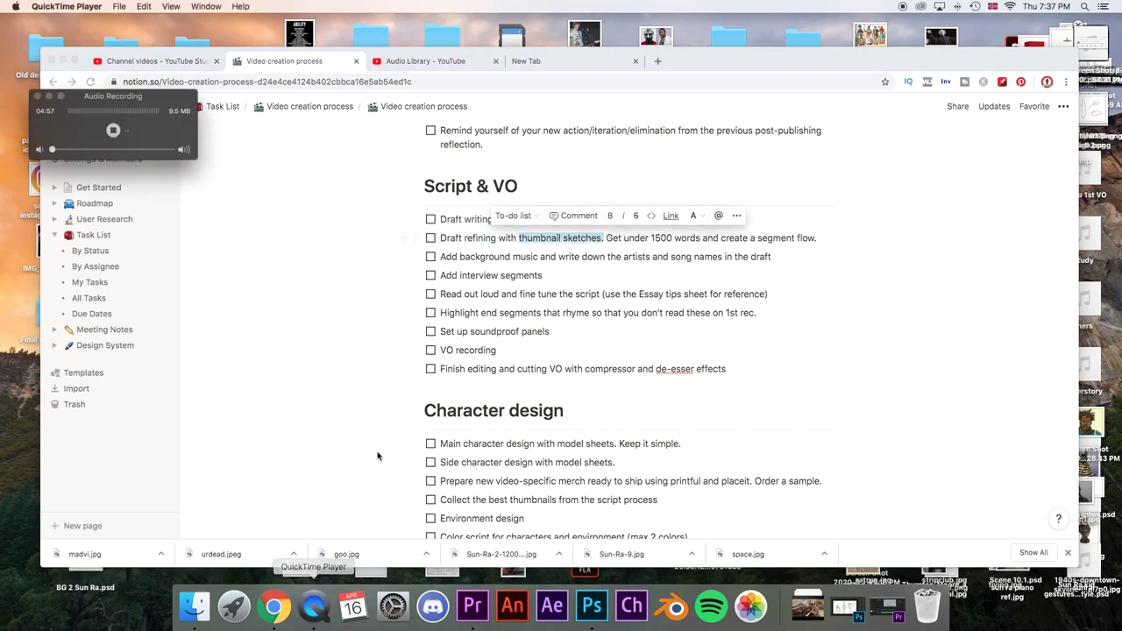
pyautogui.moveTo(669, 61); pyautogui.dragTo(553, 298)
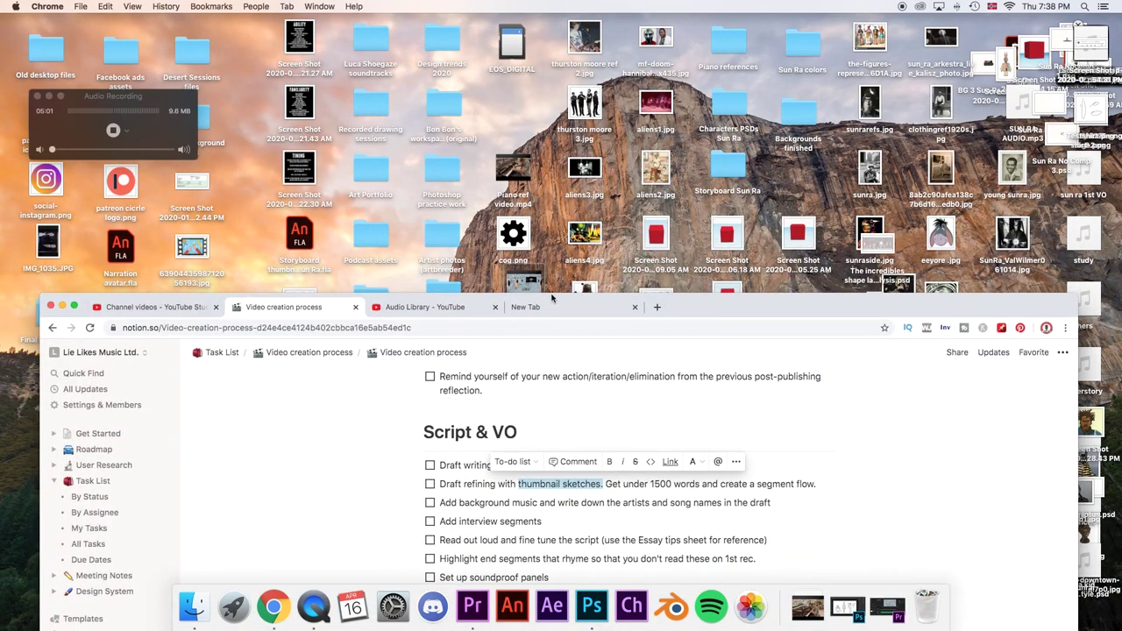
pyautogui.doubleClick(535, 282)
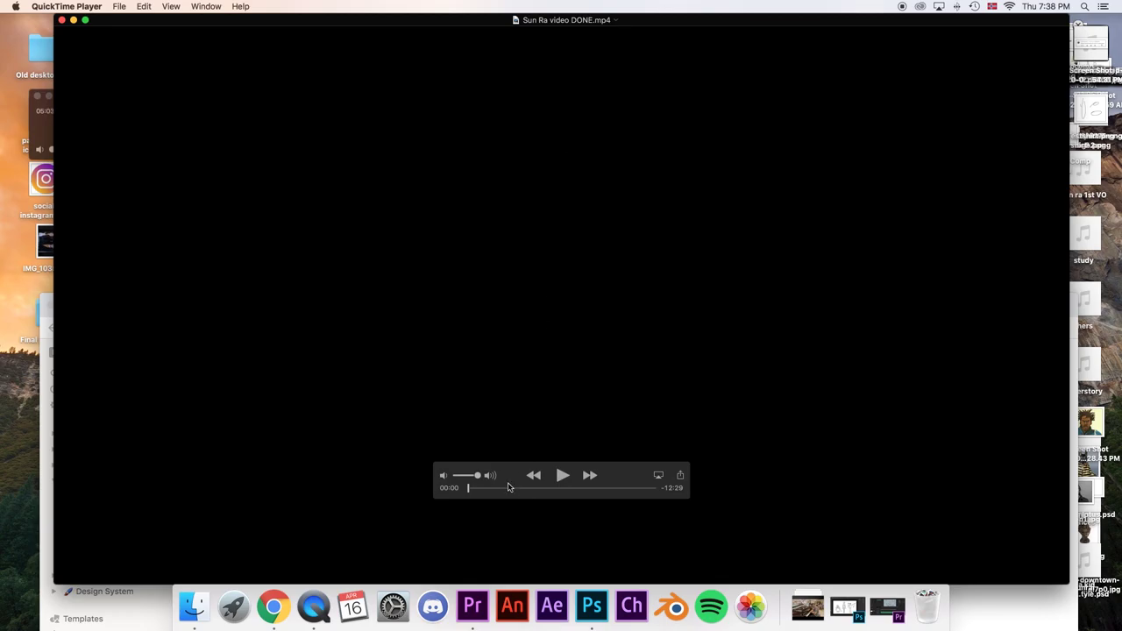
pyautogui.click(510, 488)
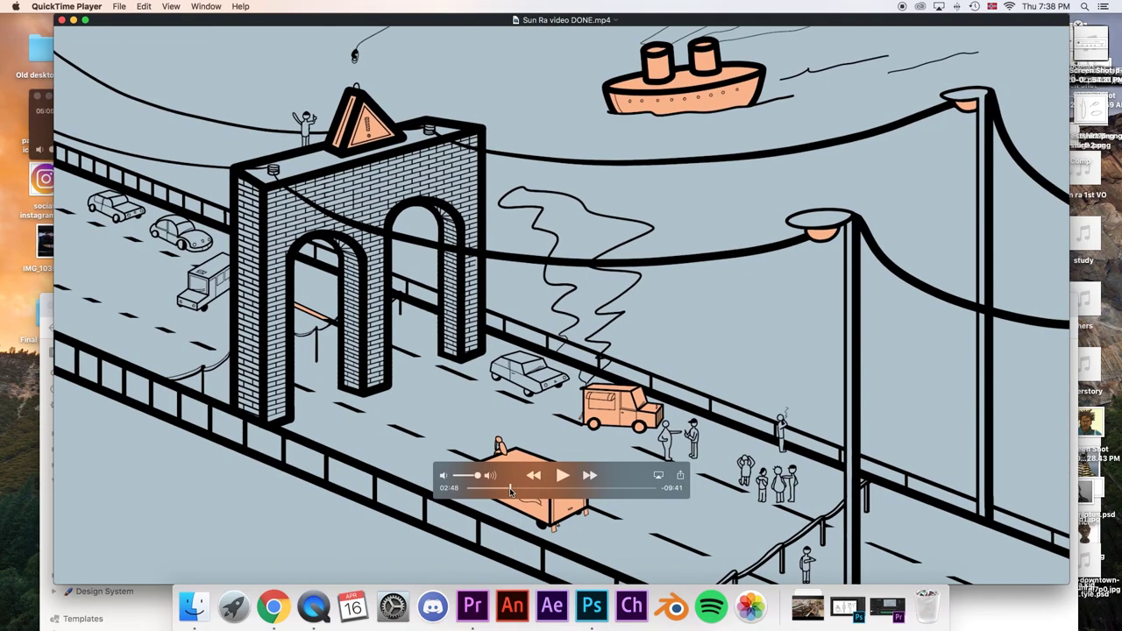
pyautogui.moveTo(510, 488); pyautogui.dragTo(523, 489)
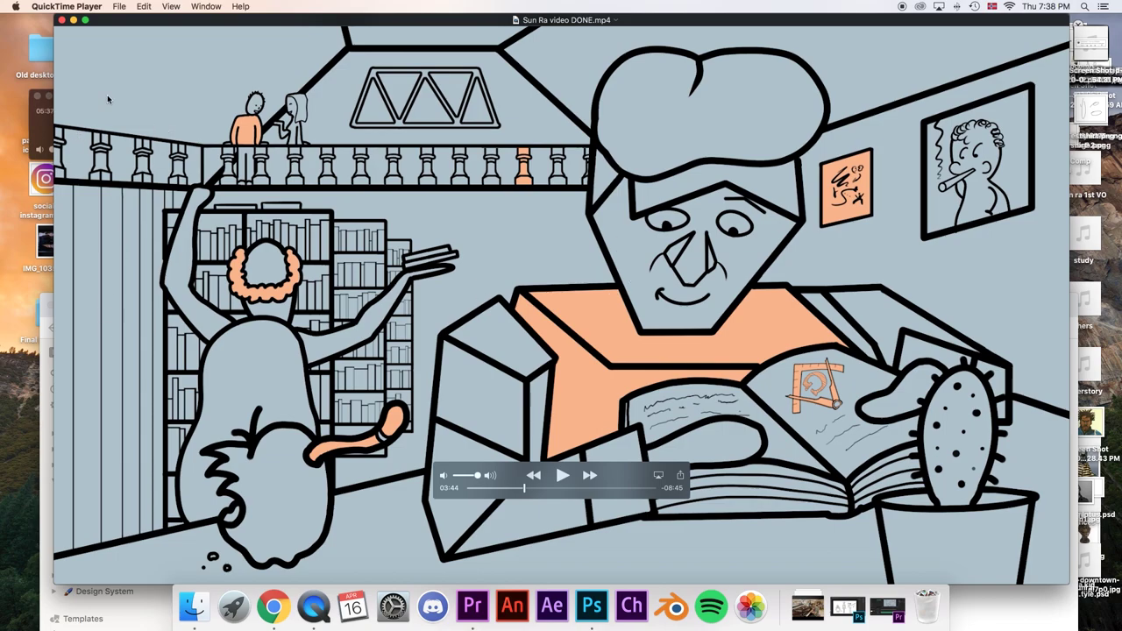
pyautogui.moveTo(150, 24); pyautogui.dragTo(254, 25)
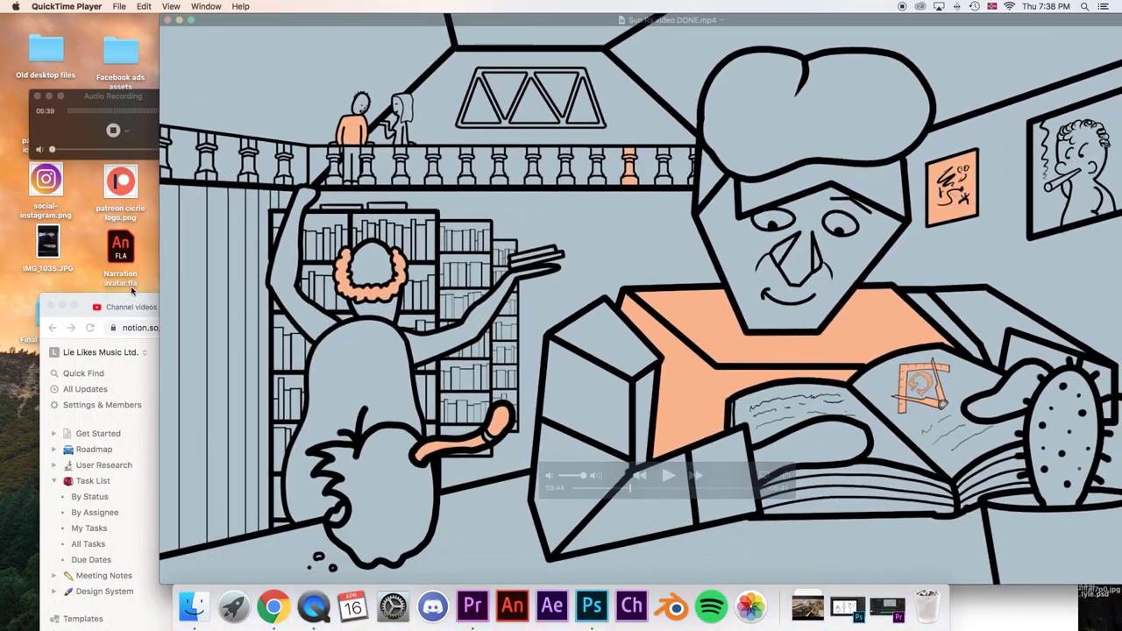
pyautogui.click(151, 359)
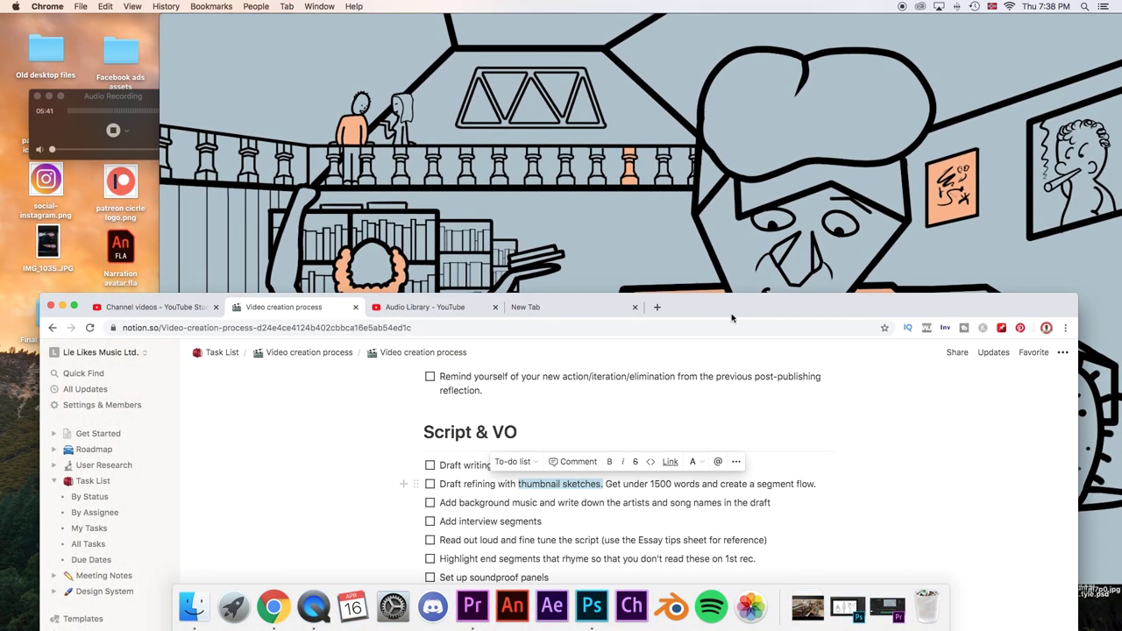
pyautogui.click(703, 244)
pyautogui.moveTo(785, 19); pyautogui.dragTo(681, 19)
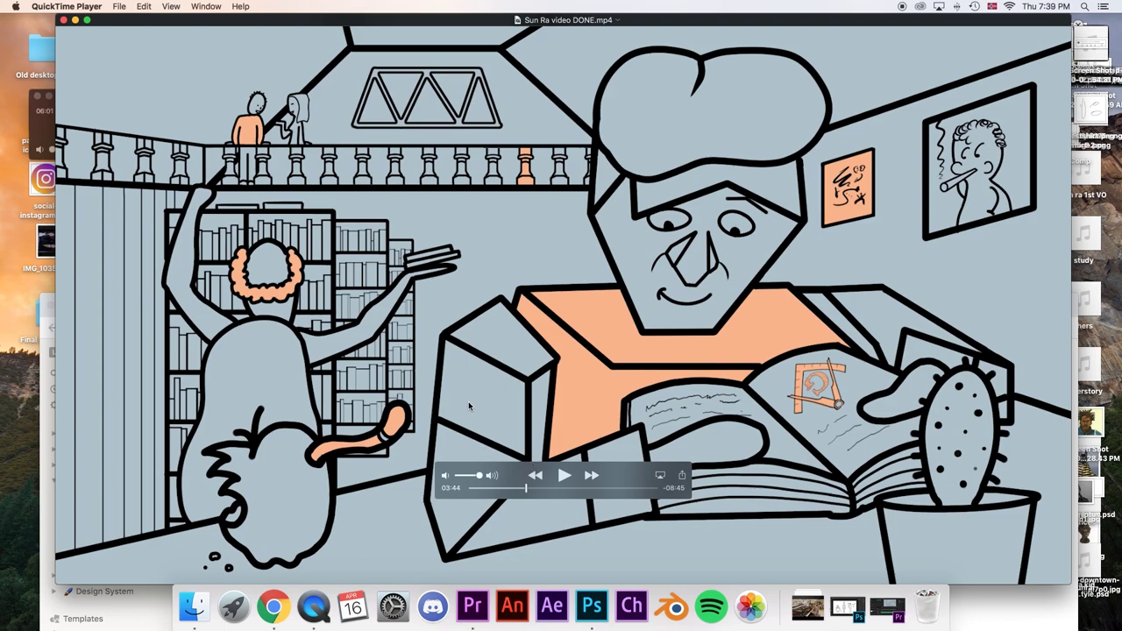
# Return to the checklist in Chrome, move its window back up, and highlight "Draft refining" and "thumbnail sketches" again
pyautogui.click(274, 607)
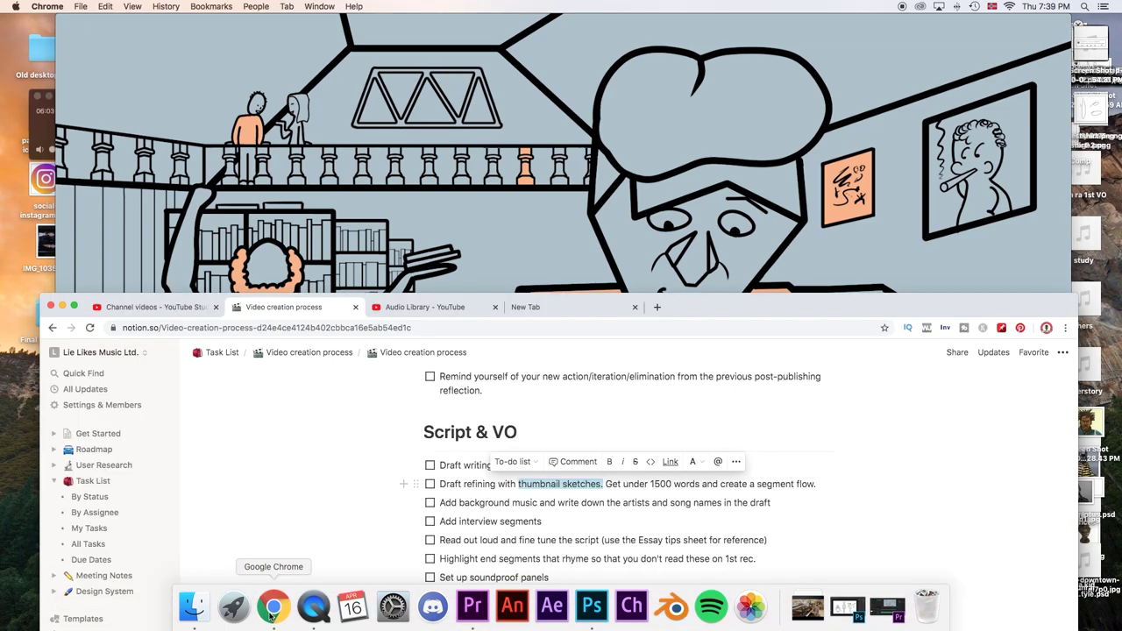
pyautogui.moveTo(731, 304); pyautogui.dragTo(716, 50)
pyautogui.click(436, 231)
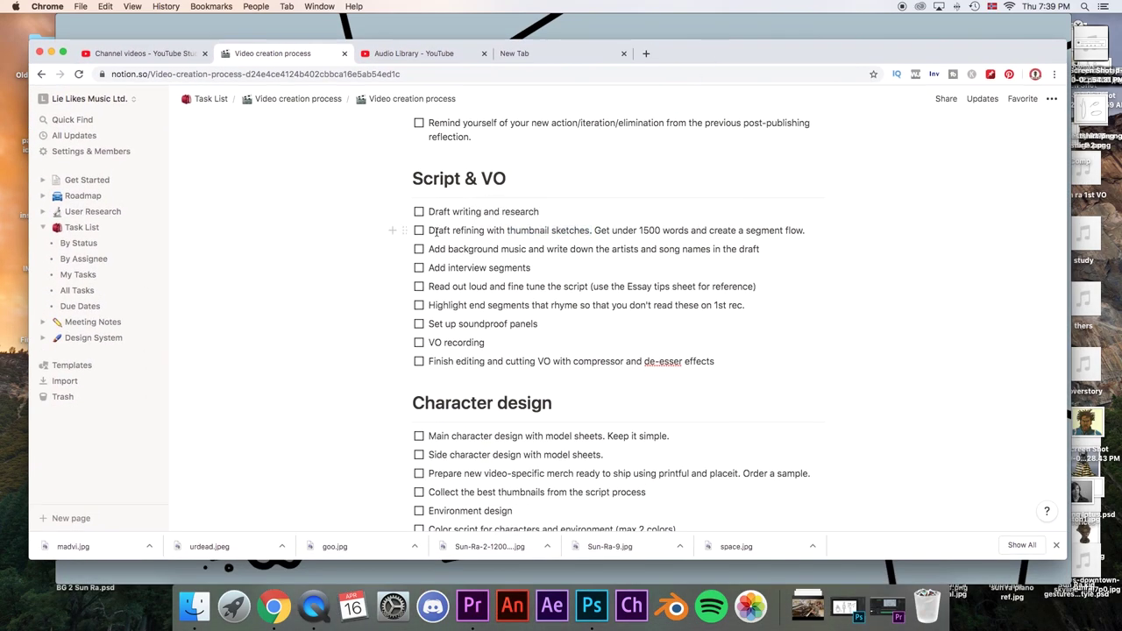
pyautogui.moveTo(436, 231); pyautogui.dragTo(484, 230)
pyautogui.click(472, 231)
pyautogui.moveTo(436, 231); pyautogui.dragTo(484, 230)
pyautogui.click(583, 230)
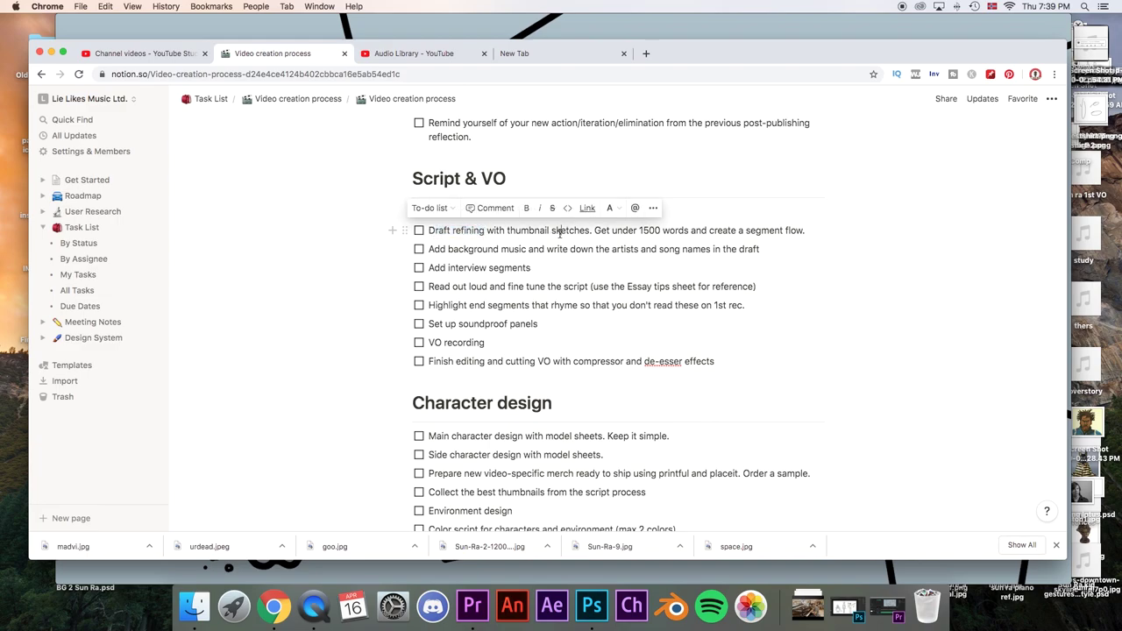
pyautogui.moveTo(583, 231)
pyautogui.mouseDown()
pyautogui.moveTo(436, 231)
pyautogui.moveTo(588, 231)
pyautogui.moveTo(503, 228)
pyautogui.mouseUp()
pyautogui.click(481, 234)
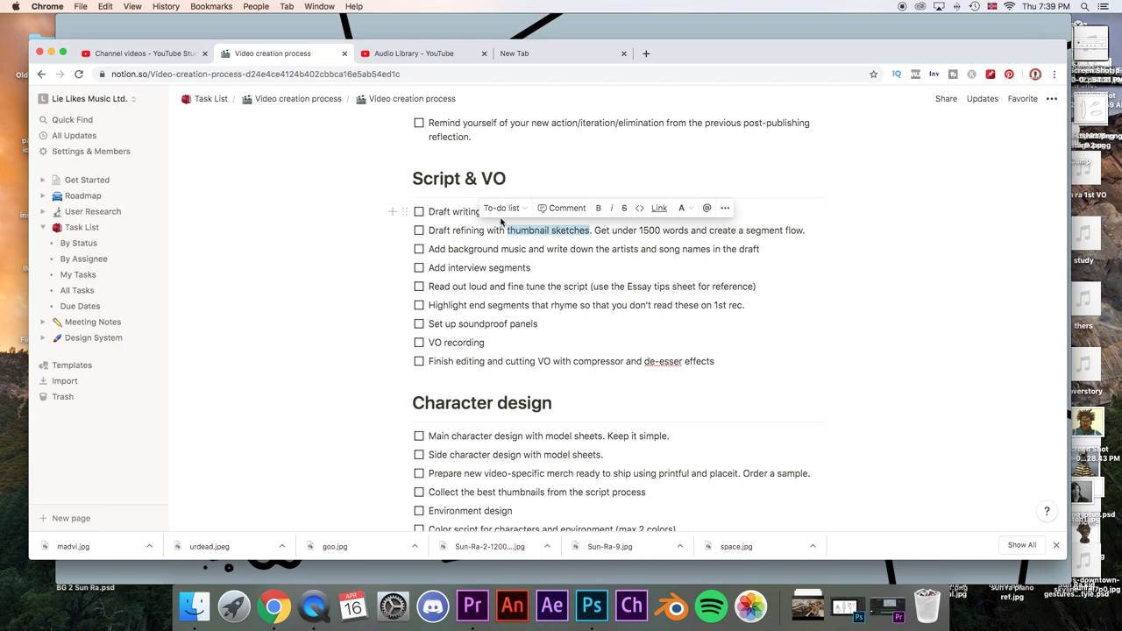
# Highlight the "1500 words" limit in the second to-do under Script & VO
pyautogui.click(595, 231)
pyautogui.moveTo(596, 231); pyautogui.dragTo(640, 228)
pyautogui.click(800, 231)
pyautogui.click(638, 230)
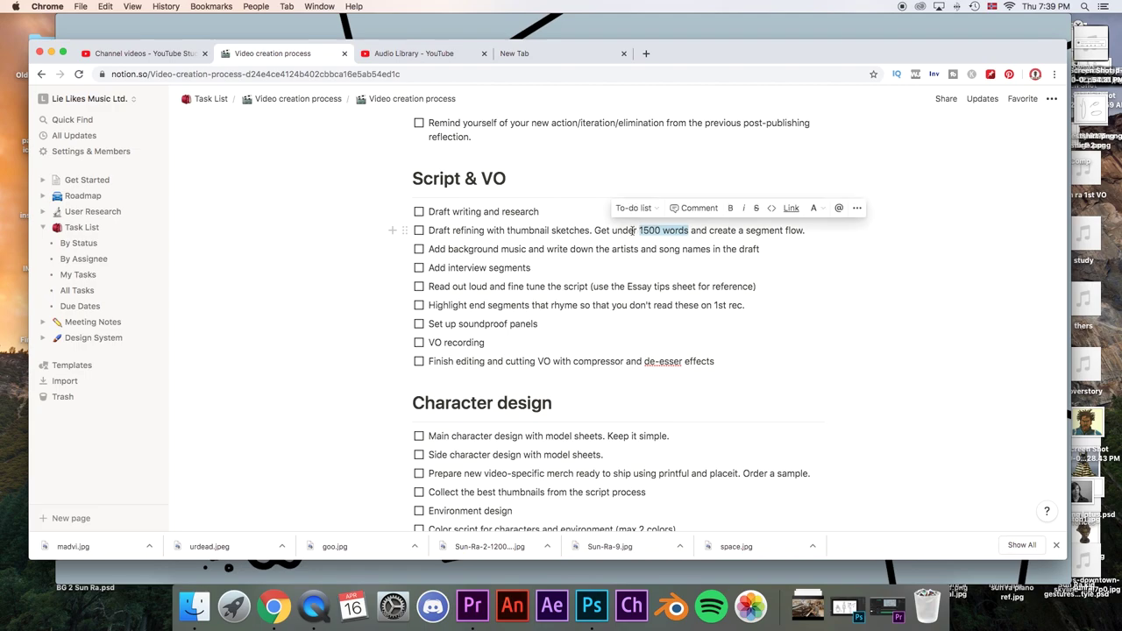
pyautogui.moveTo(637, 231); pyautogui.dragTo(660, 231)
pyautogui.write('1500')
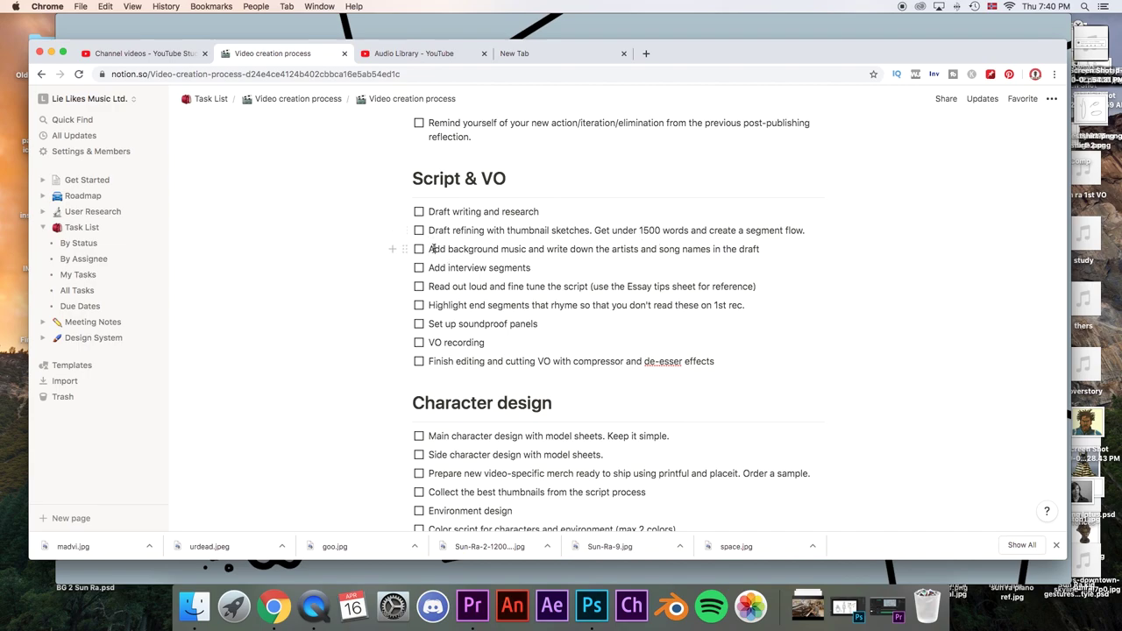
# Highlight the to-do on adding background music and writing down the artists and song names
pyautogui.moveTo(429, 249); pyautogui.dragTo(759, 250)
pyautogui.moveTo(495, 249); pyautogui.dragTo(427, 249)
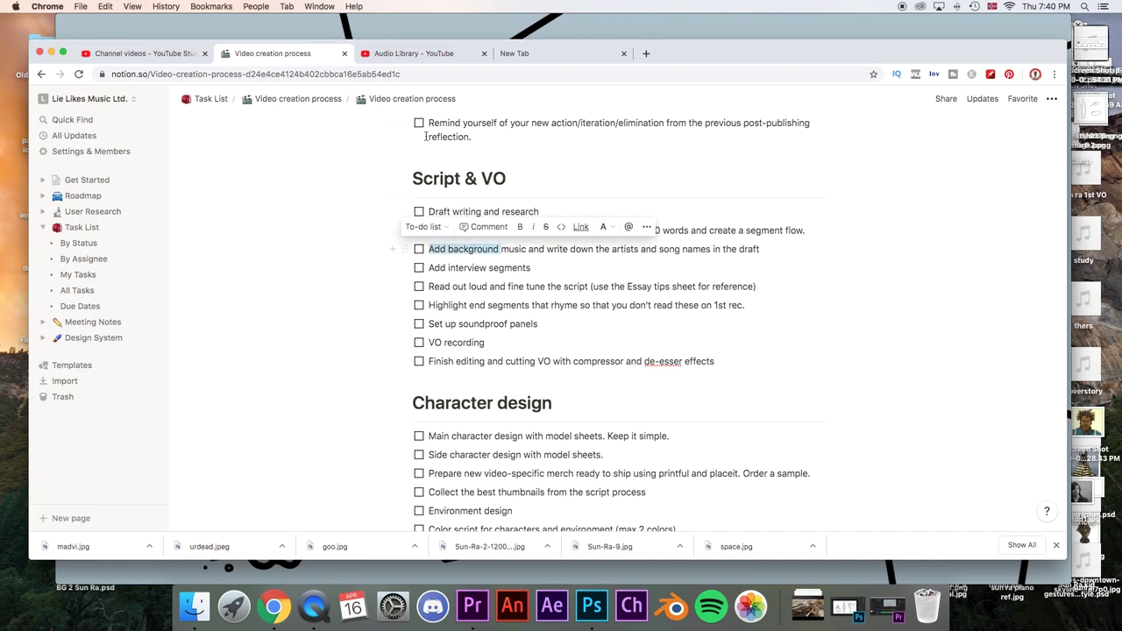
pyautogui.click(476, 253)
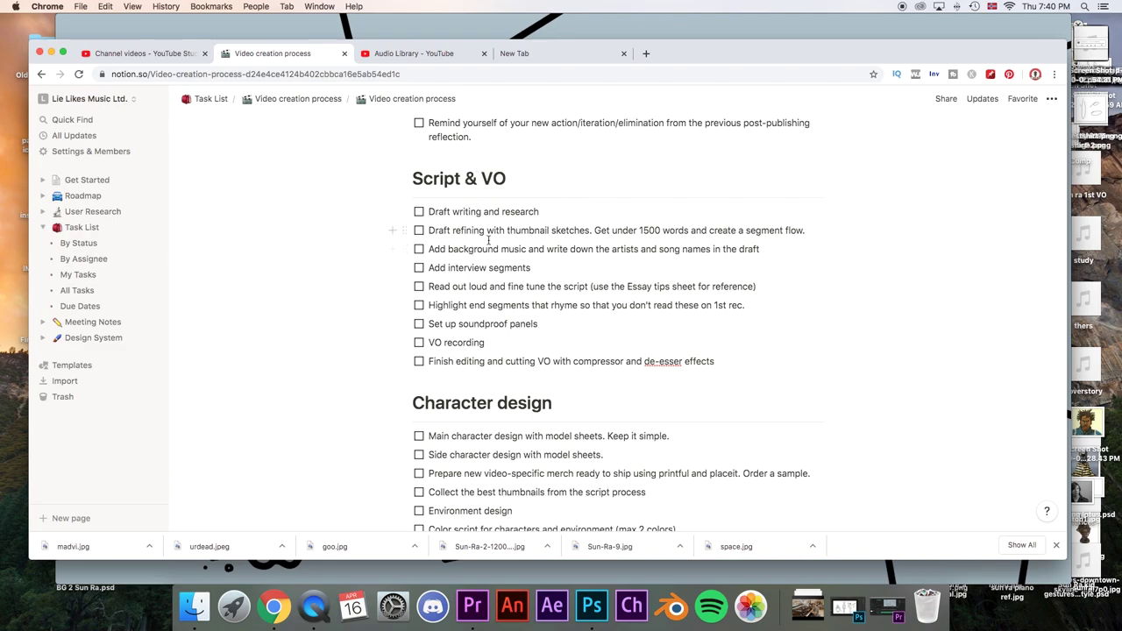
pyautogui.moveTo(523, 250); pyautogui.dragTo(428, 250)
# Switch to the YouTube Audio Library and filter the free music to tracks with attribution not required
pyautogui.click(424, 56)
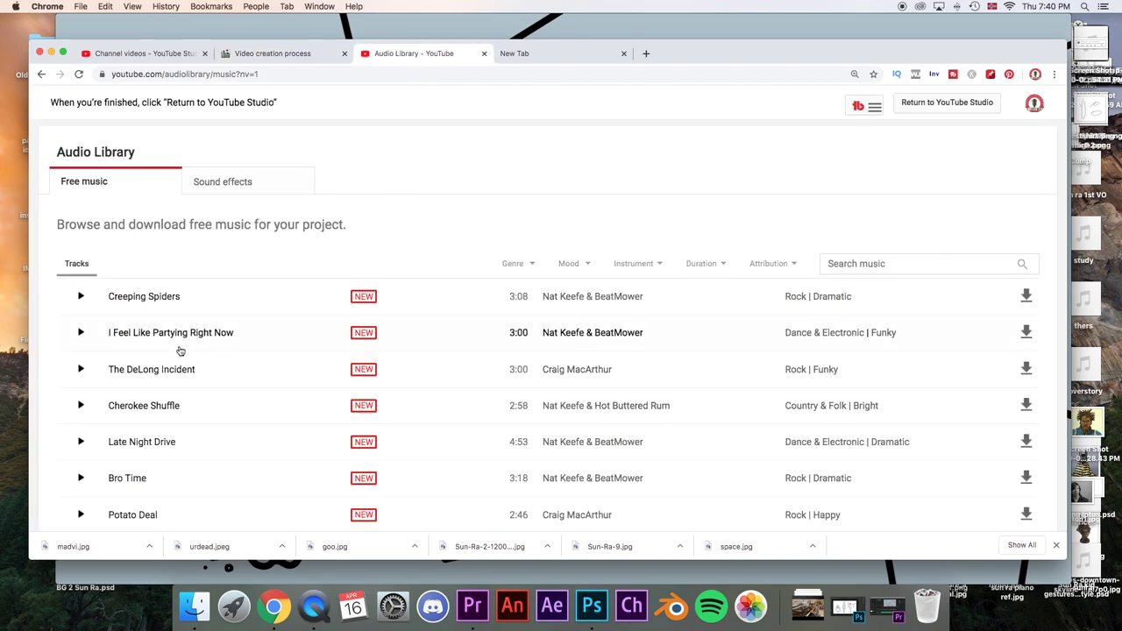
pyautogui.scroll(-3, 183, 350)
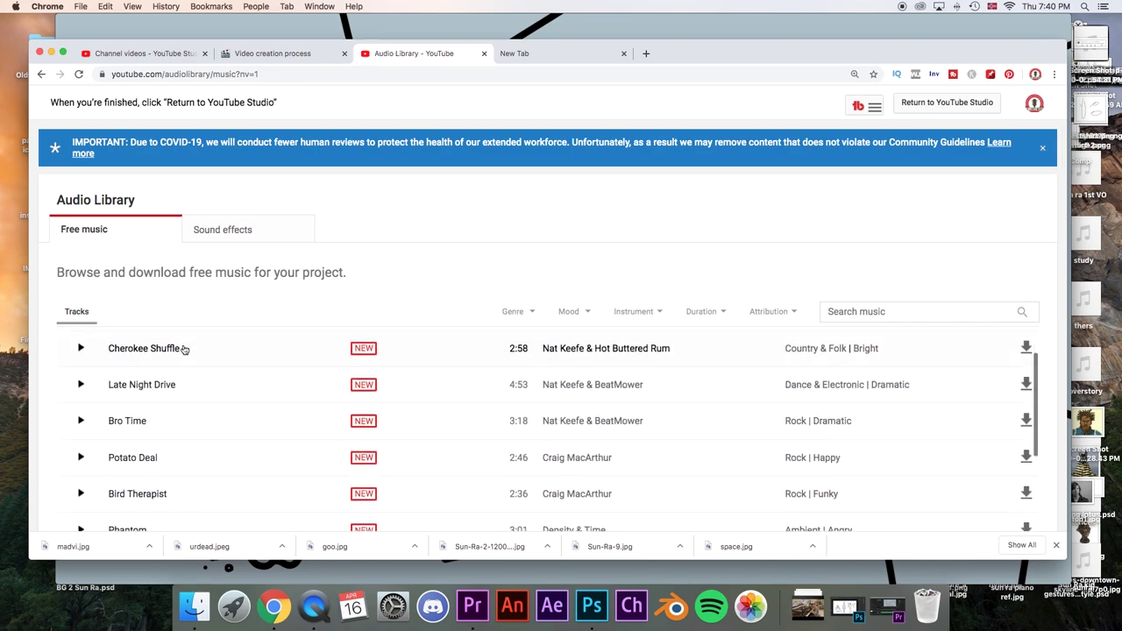
pyautogui.scroll(3, 223, 341)
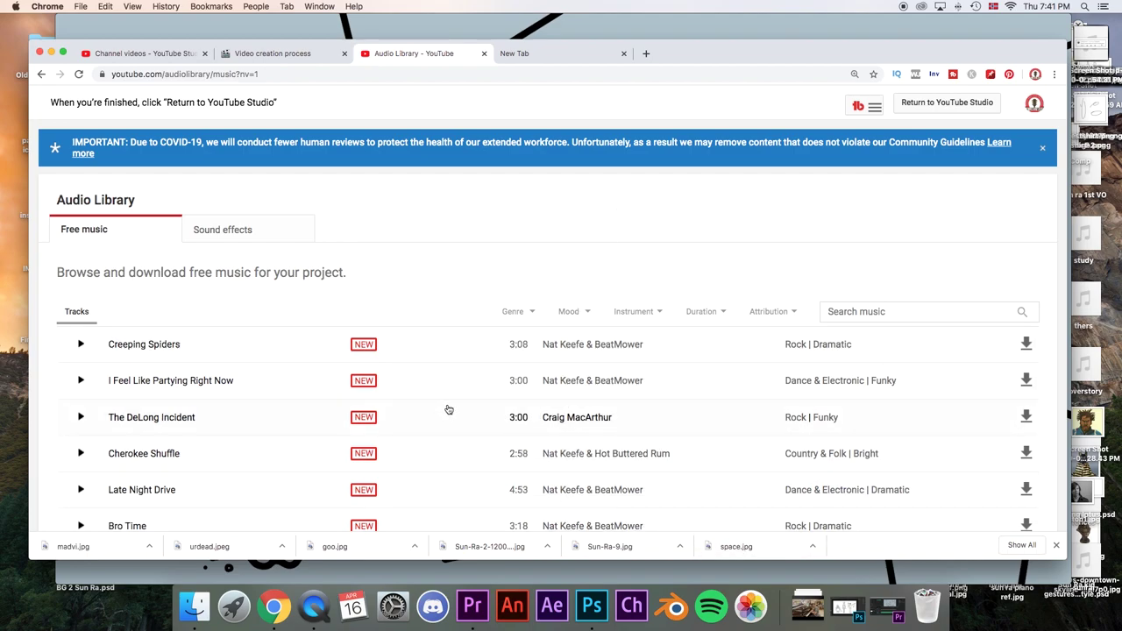
pyautogui.click(790, 315)
pyautogui.click(805, 346)
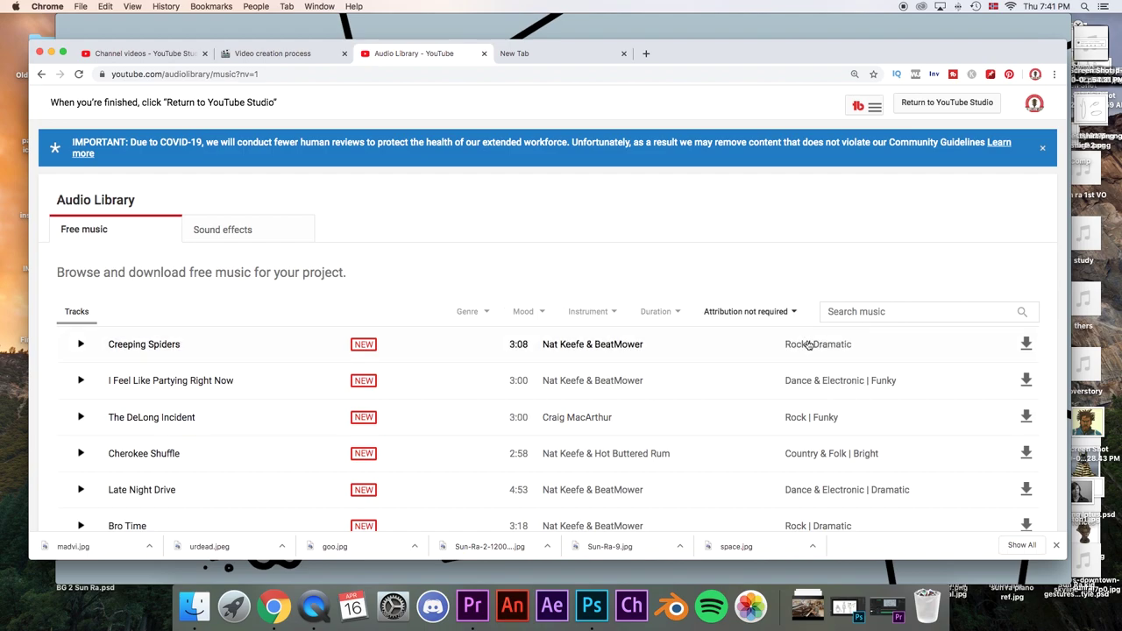
# Filter the tracks to Attribution required and expand the attribution details of Hero's Theme
pyautogui.click(792, 321)
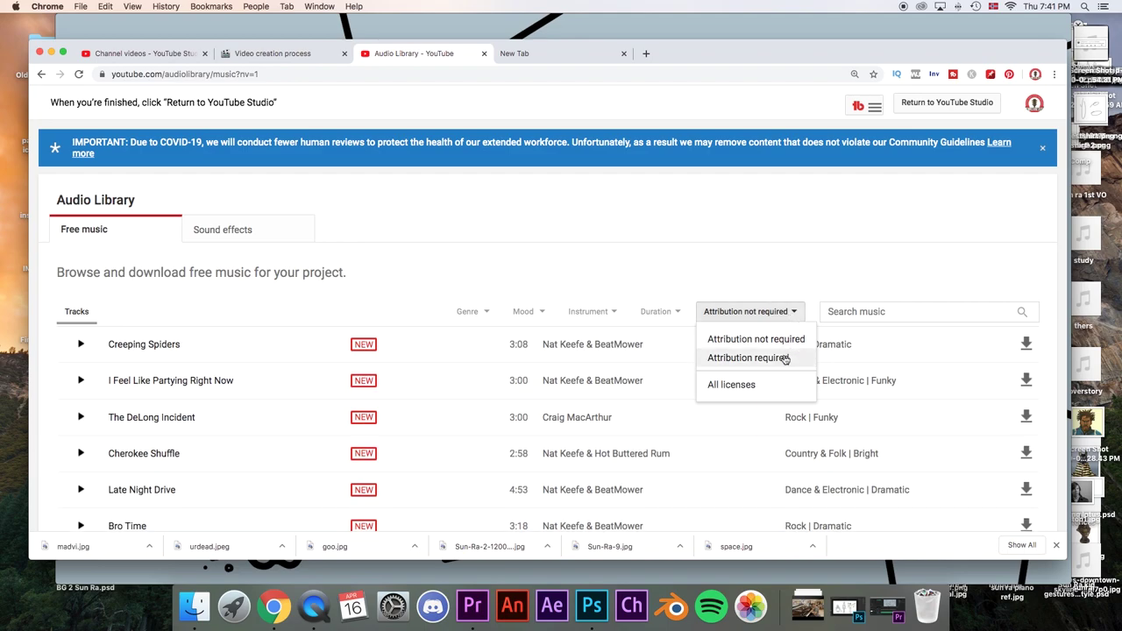
pyautogui.click(782, 359)
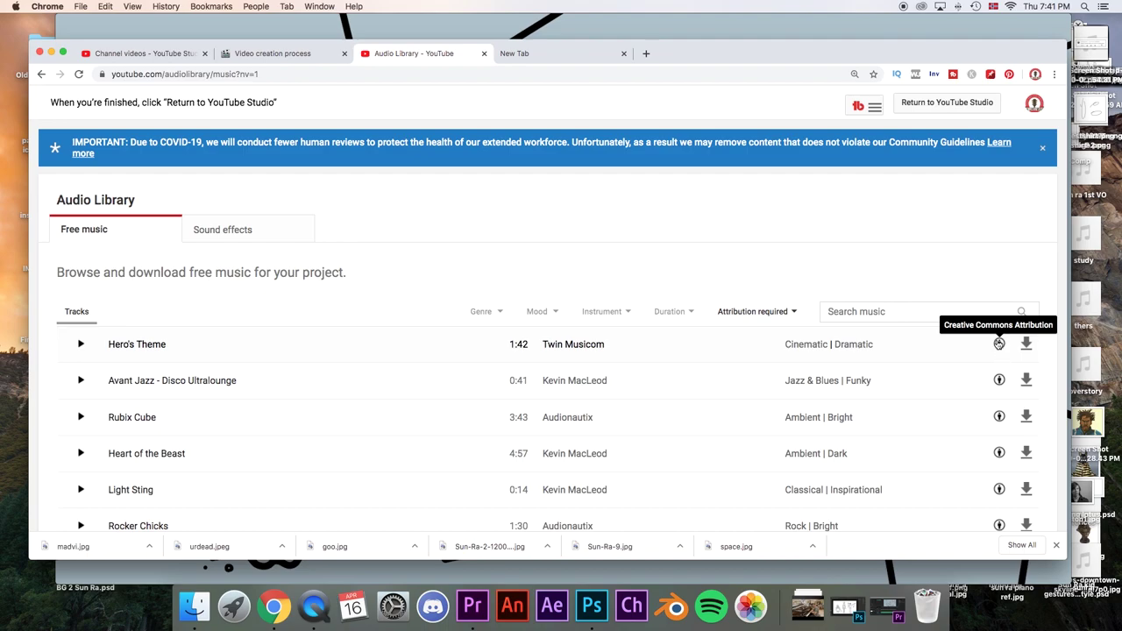
pyautogui.click(81, 345)
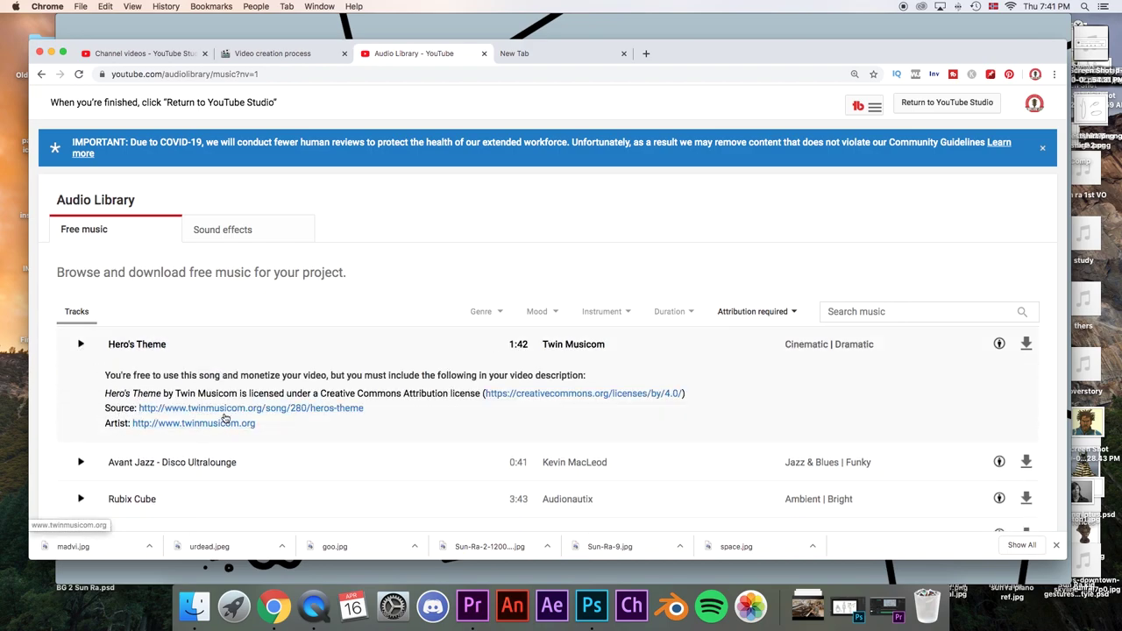
# Set the filter back to Attribution not required and return to the Video creation process checklist
pyautogui.click(764, 312)
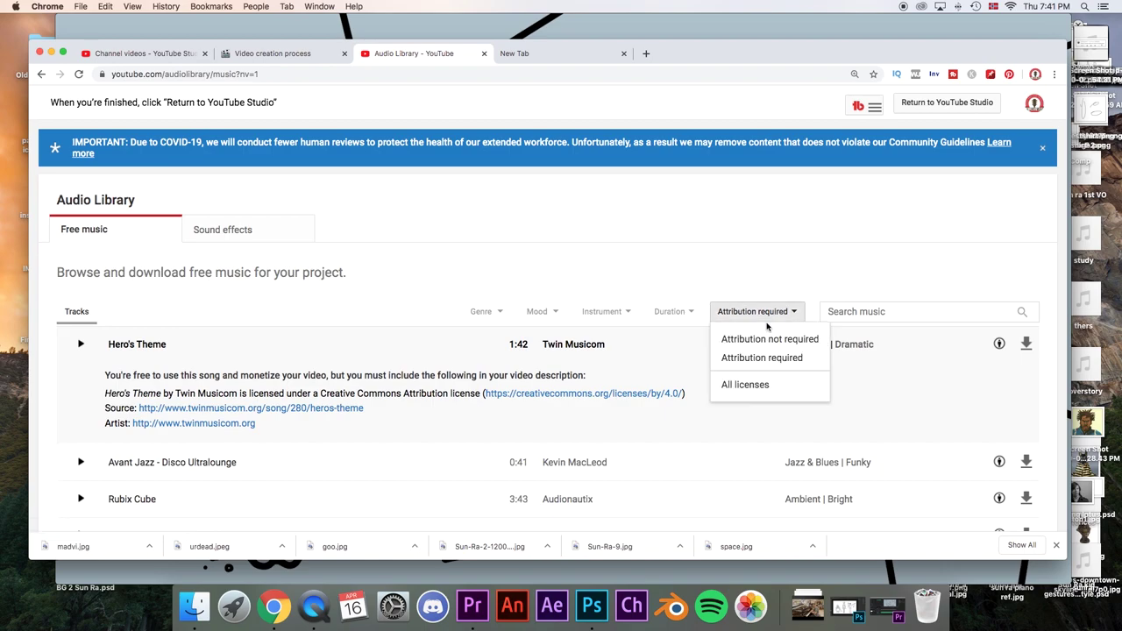
pyautogui.click(767, 341)
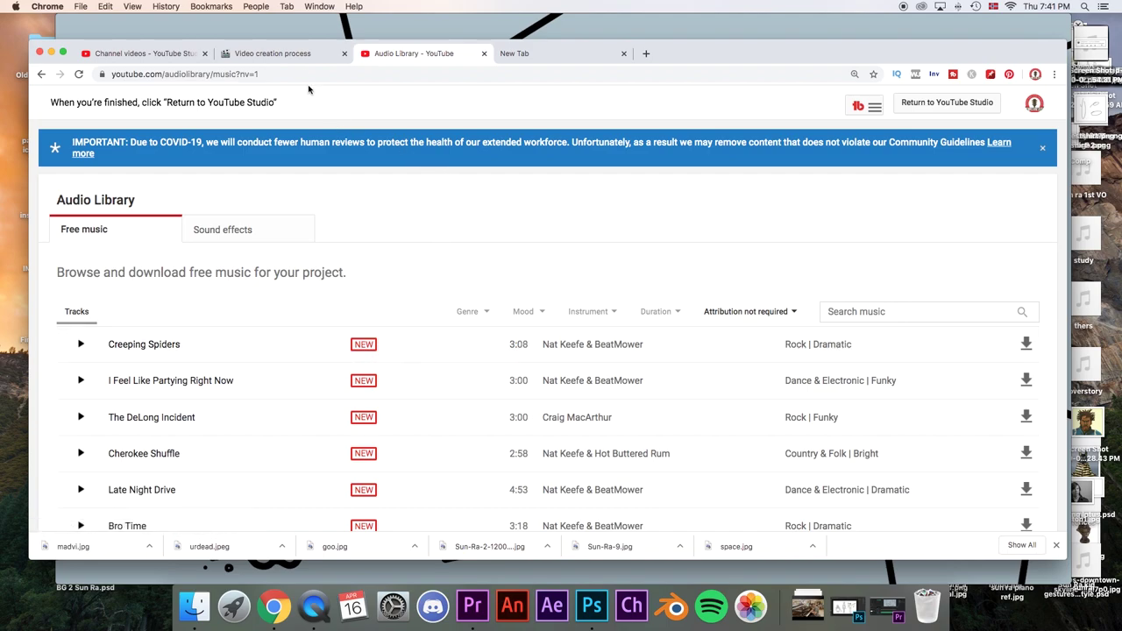
pyautogui.click(304, 58)
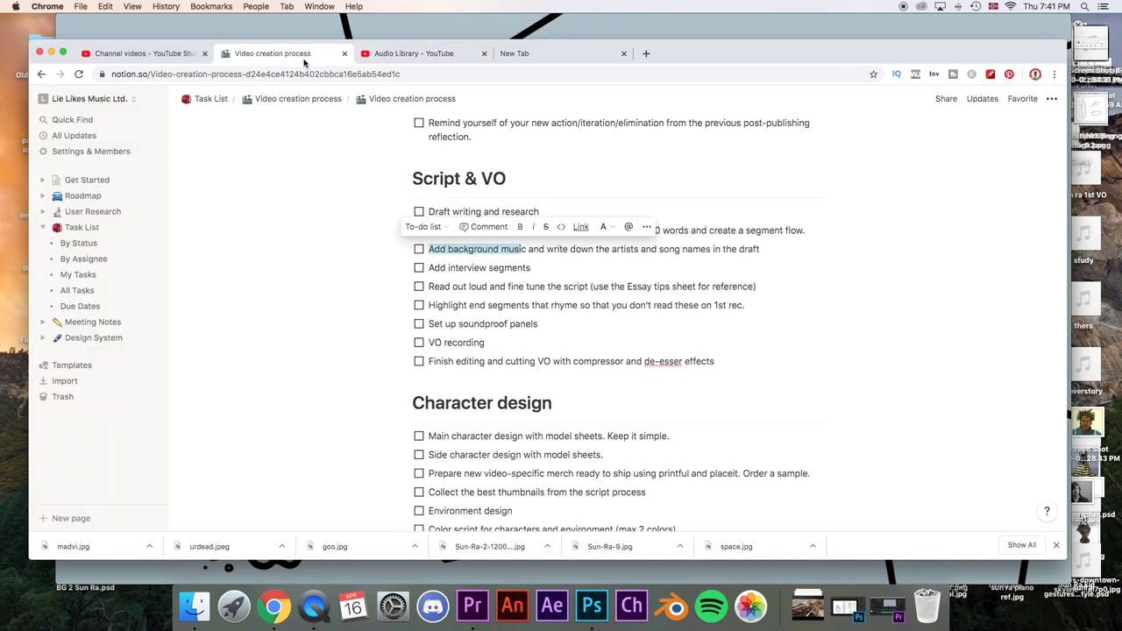
# Highlight the "Add interview segments" to-do under Script & VO
pyautogui.click(462, 268)
pyautogui.moveTo(534, 269); pyautogui.dragTo(429, 268)
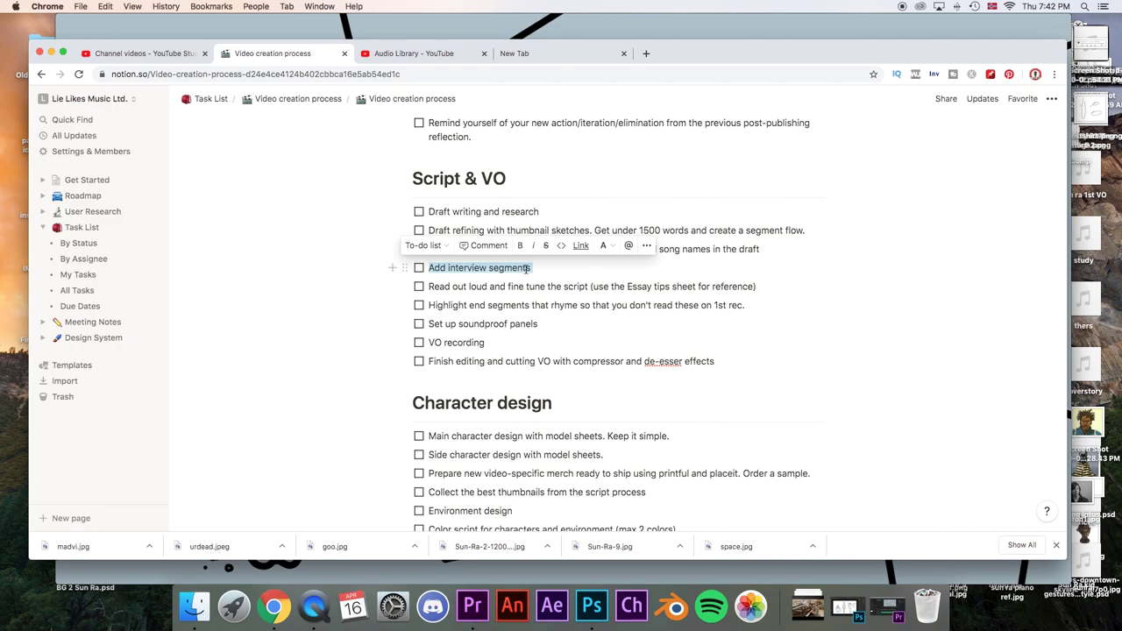
pyautogui.click(528, 269)
pyautogui.moveTo(527, 269); pyautogui.dragTo(426, 276)
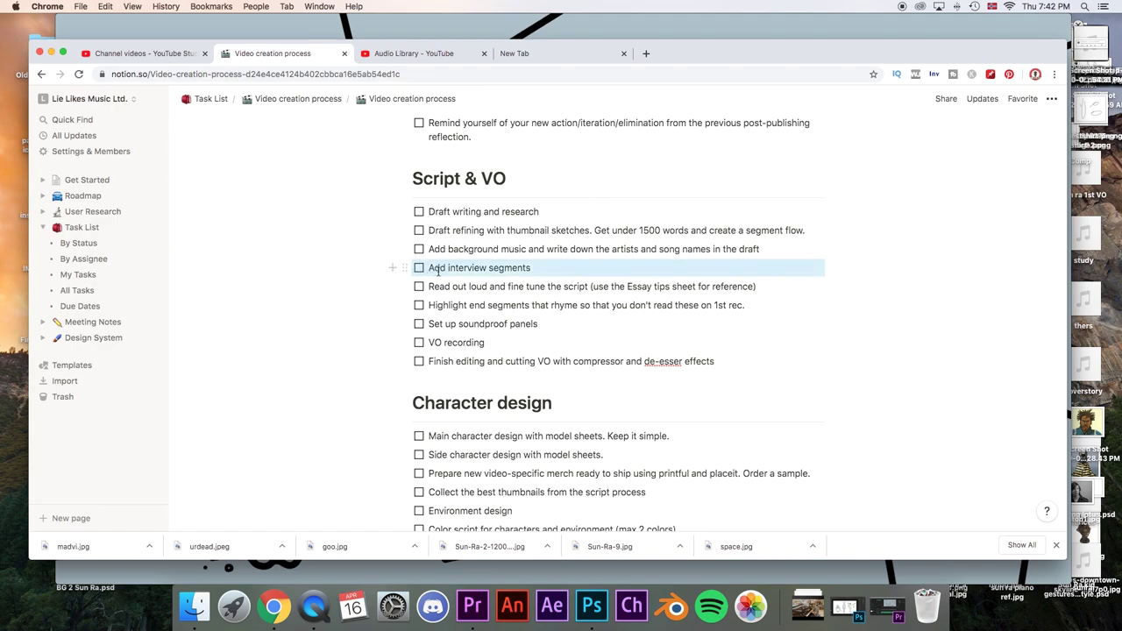
pyautogui.click(461, 269)
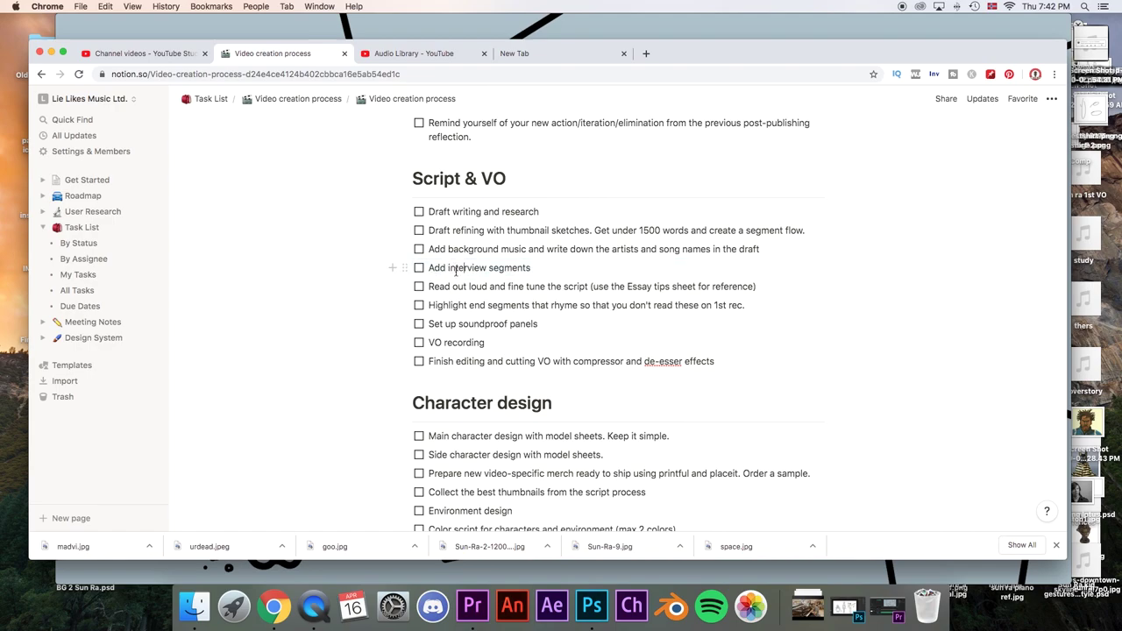
# Go to Google Docs in the empty browser tab and open the Exploring Sun Ra 2 document
pyautogui.click(545, 59)
pyautogui.write('goo')
pyautogui.press('Return')
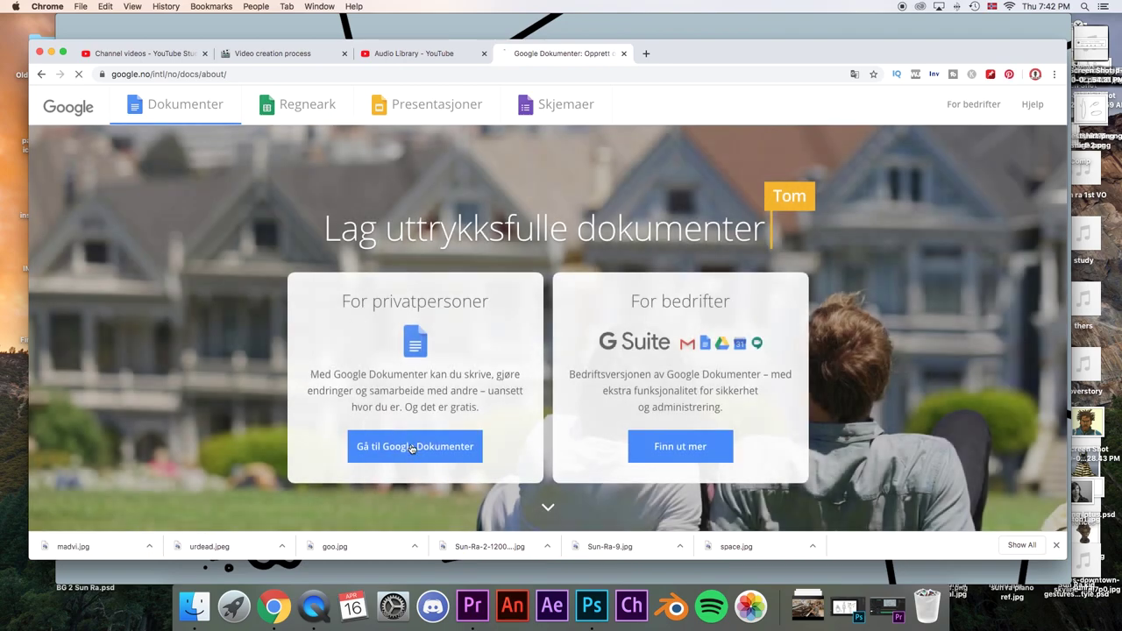
pyautogui.click(412, 447)
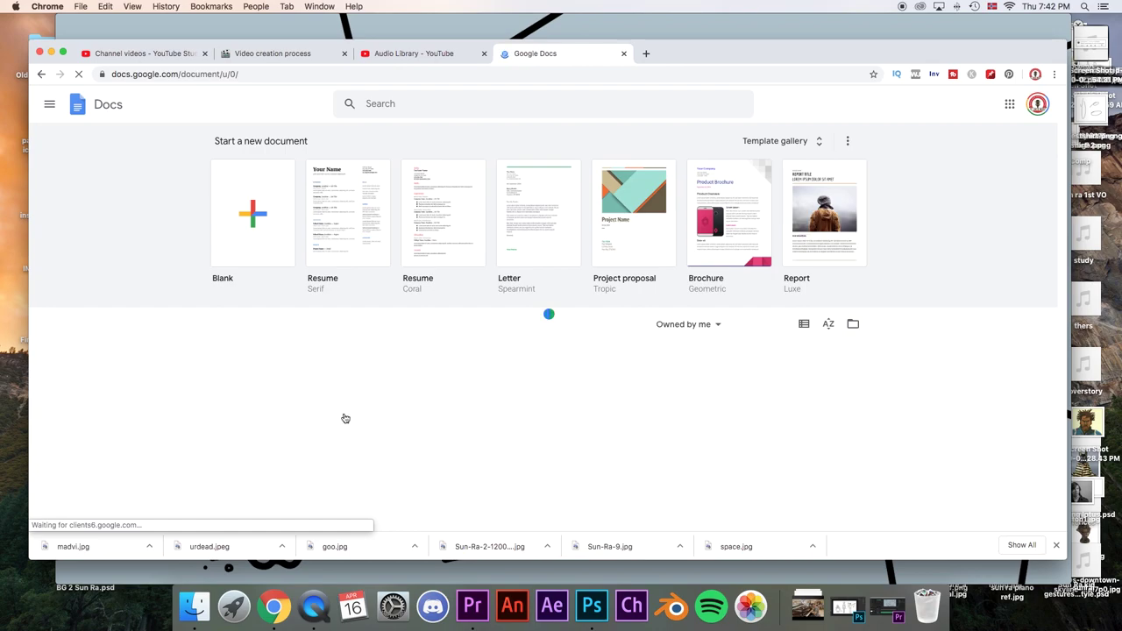
pyautogui.scroll(-2, 201, 384)
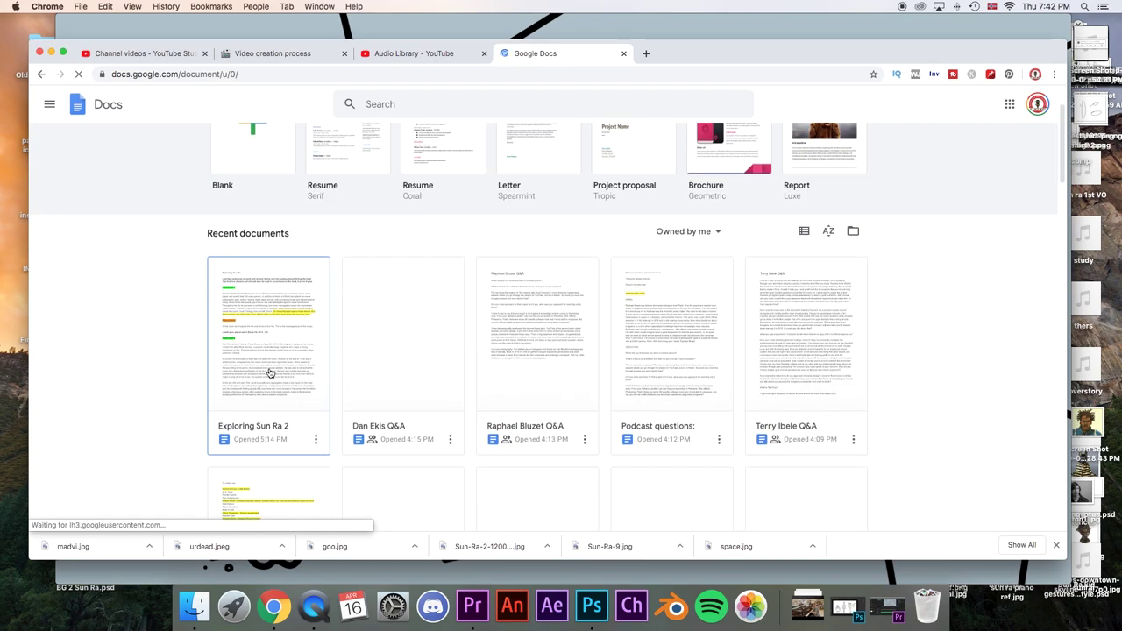
pyautogui.click(271, 373)
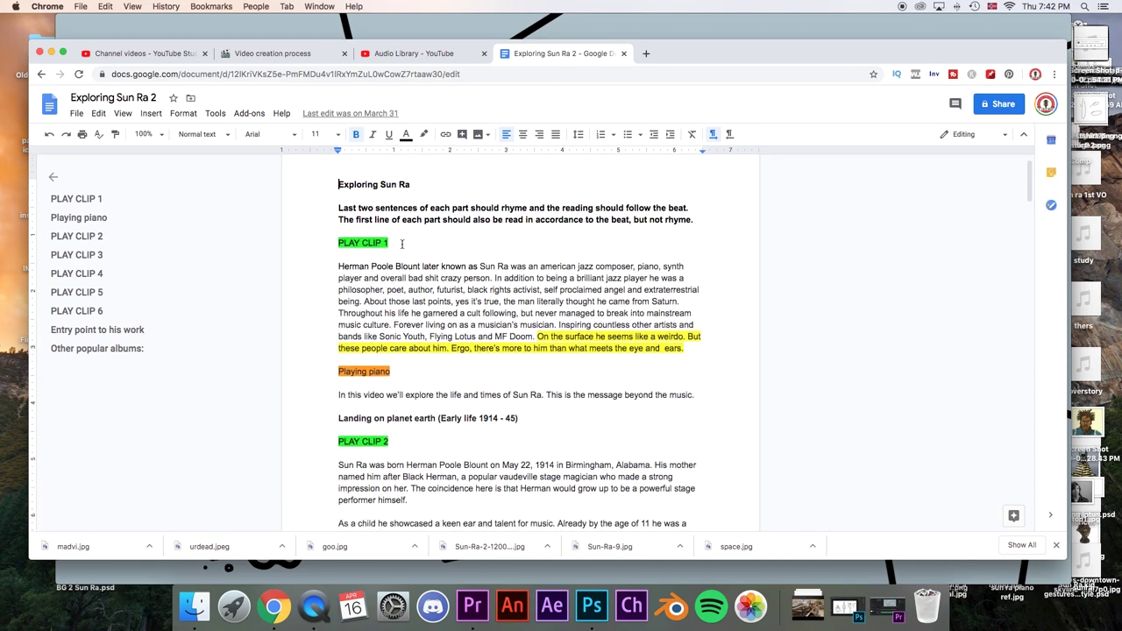
# Point out the PLAY CLIP 1 and PLAY CLIP 2 markers in the script by selecting them
pyautogui.click(365, 338)
pyautogui.scroll(-2, 360, 369)
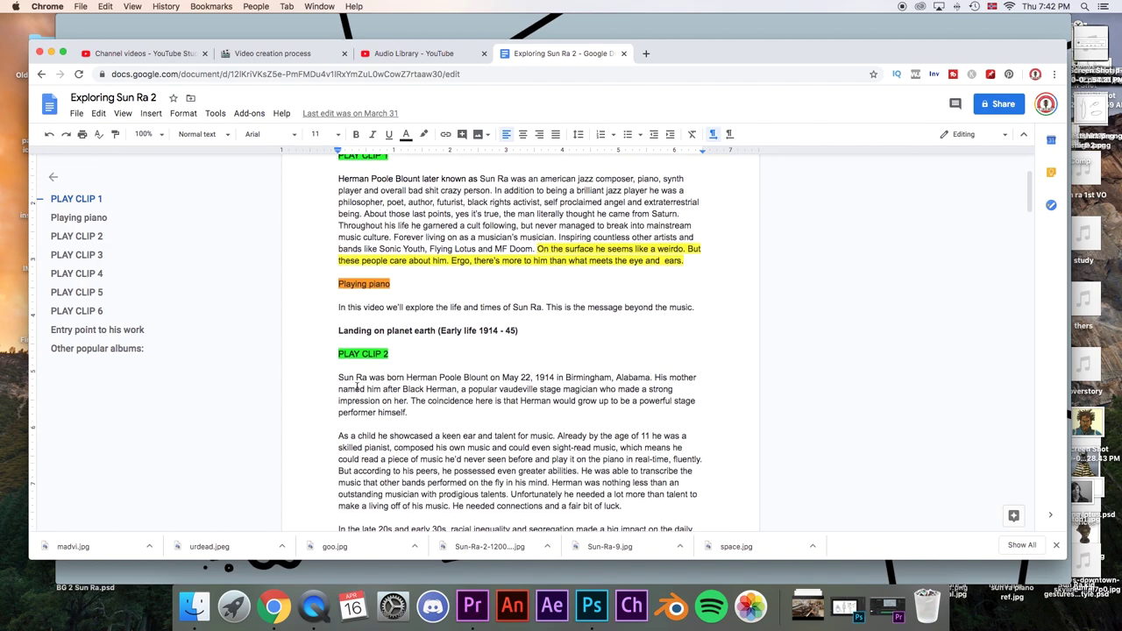
pyautogui.scroll(3, 356, 384)
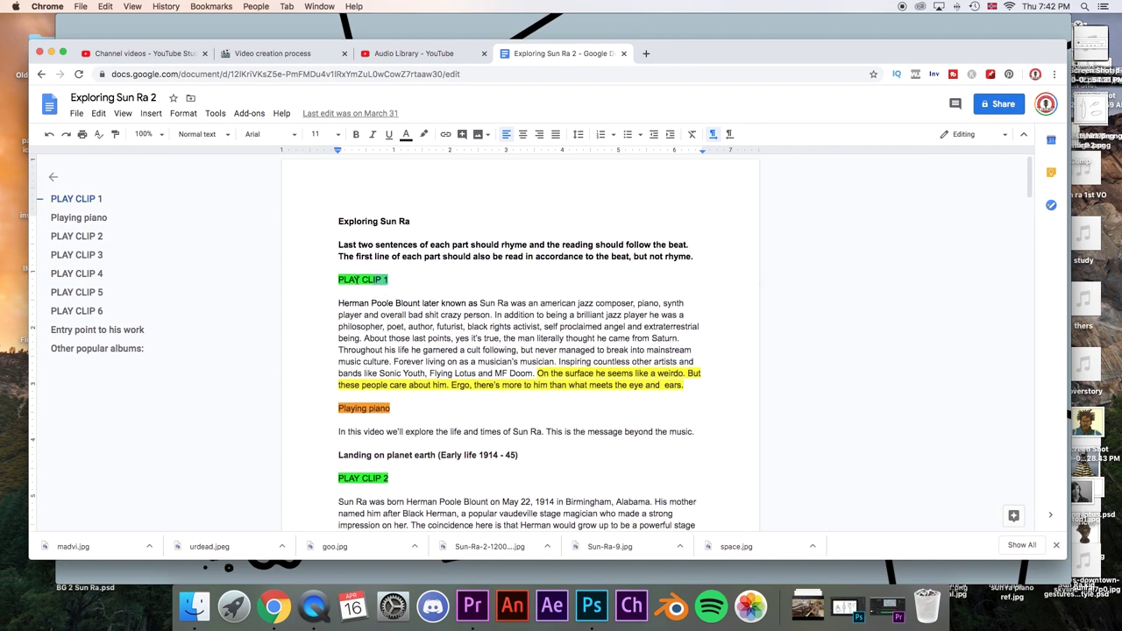
pyautogui.moveTo(391, 280); pyautogui.dragTo(339, 297)
pyautogui.scroll(-5, 349, 292)
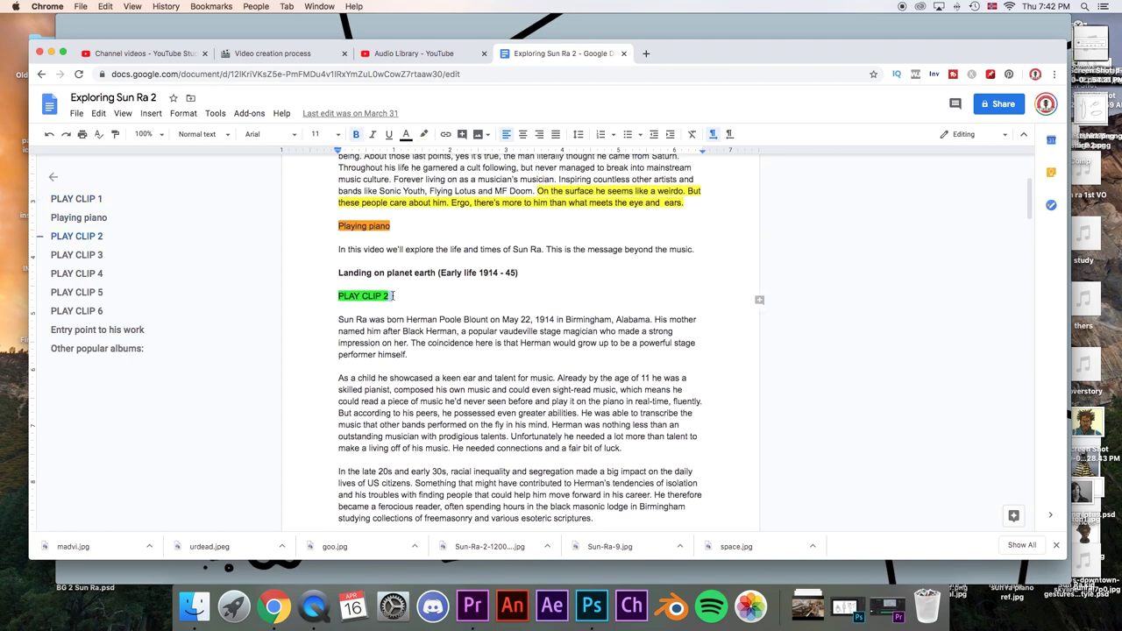
pyautogui.click(394, 295)
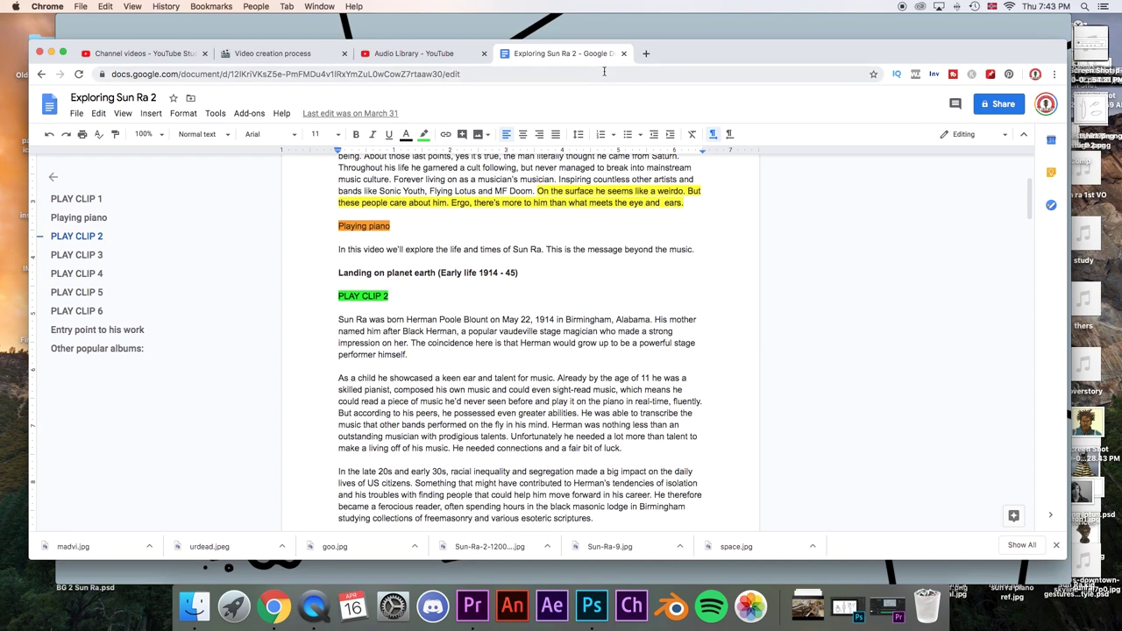
# Search Google for "youtube 2 mp3" in a new browser tab and open the ytmp3.cc converter
pyautogui.click(647, 54)
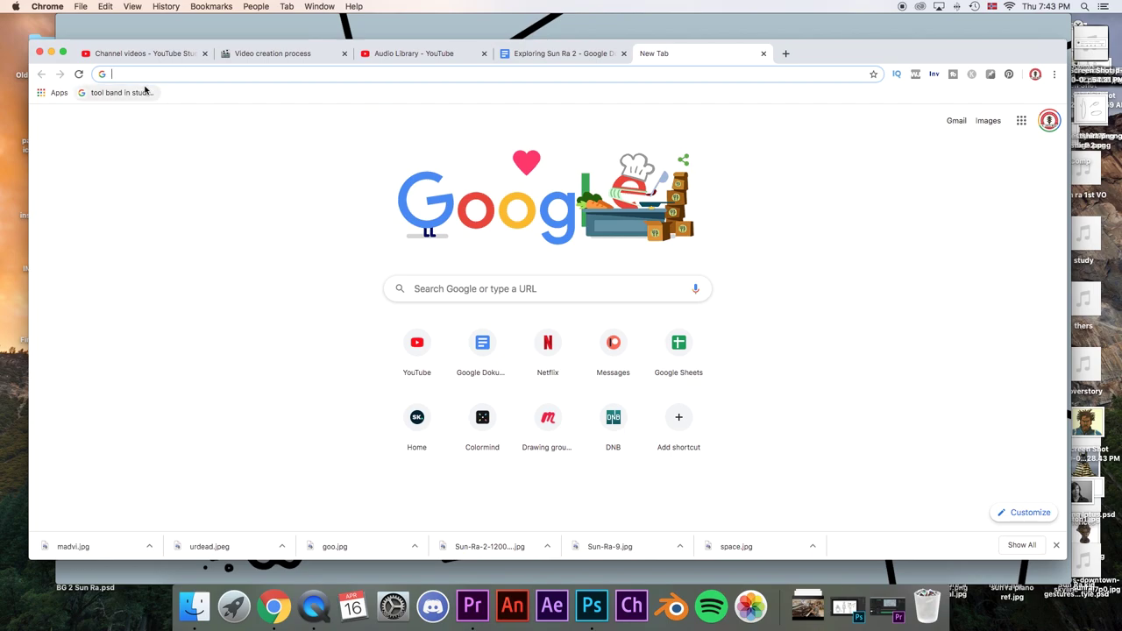
pyautogui.write('youtube')
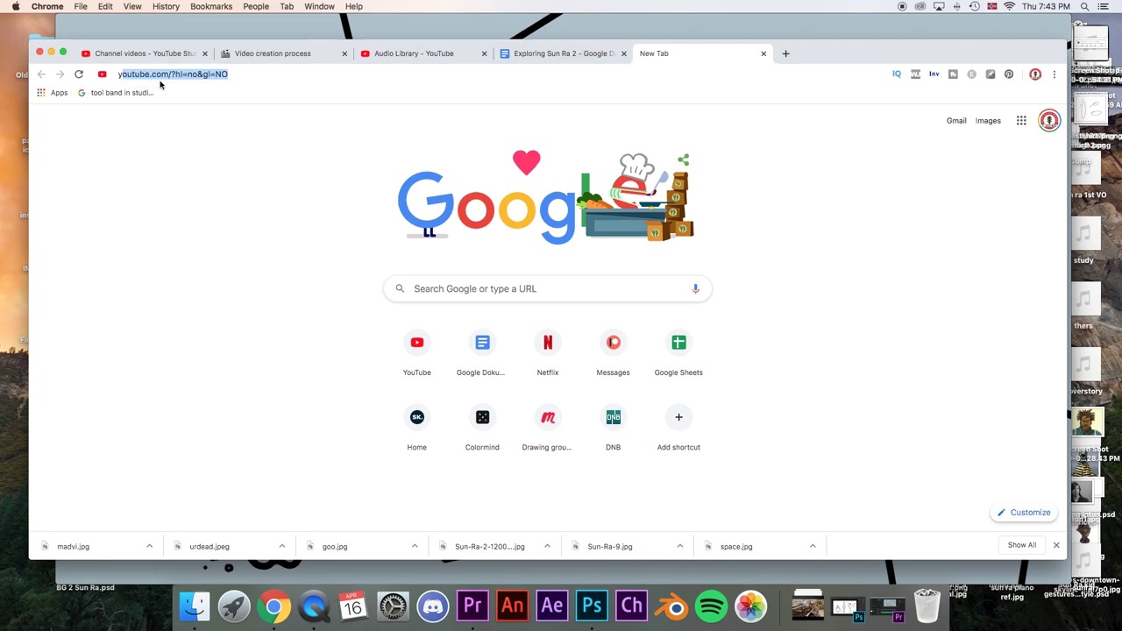
pyautogui.write(' 2np3')
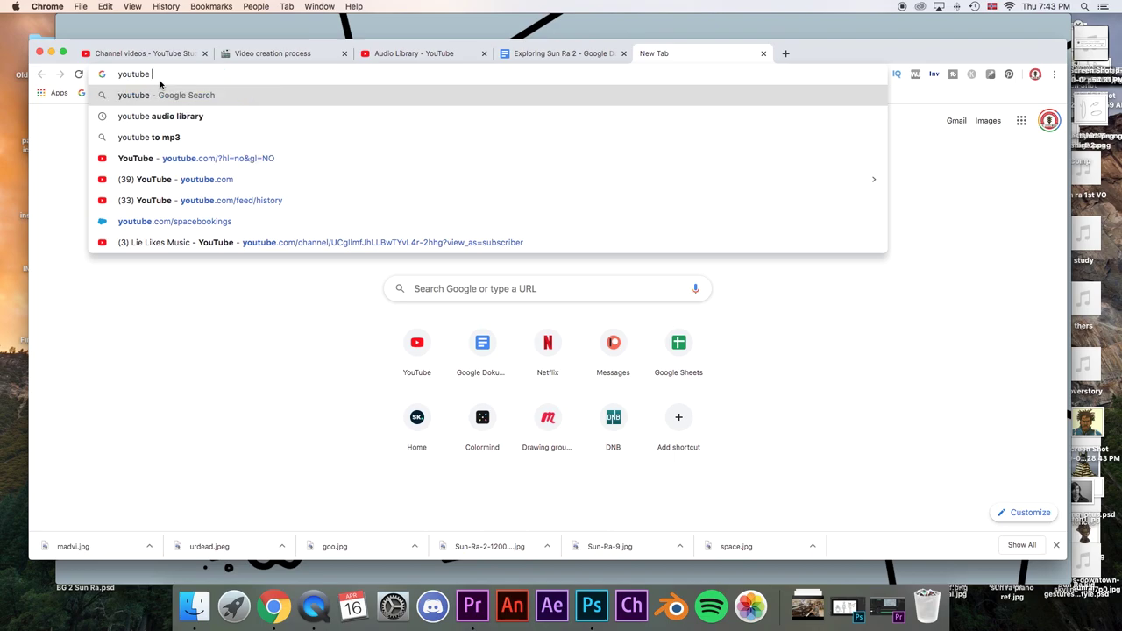
pyautogui.press('BackSpace')
pyautogui.press('BackSpace')
pyautogui.press('BackSpace')
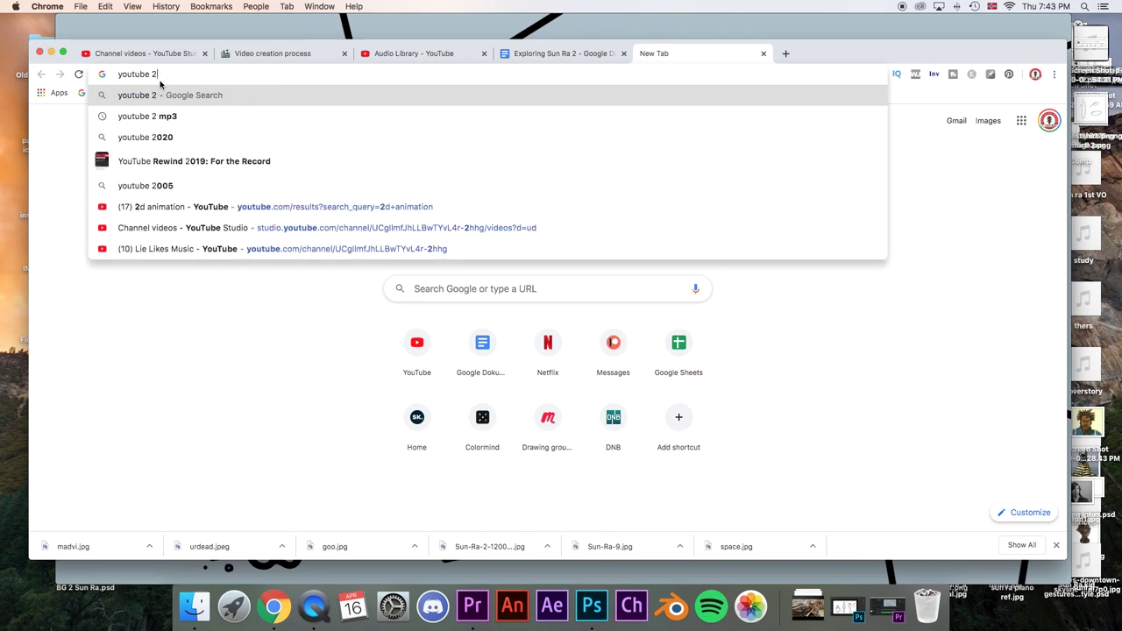
pyautogui.write('mp3')
pyautogui.press('Return')
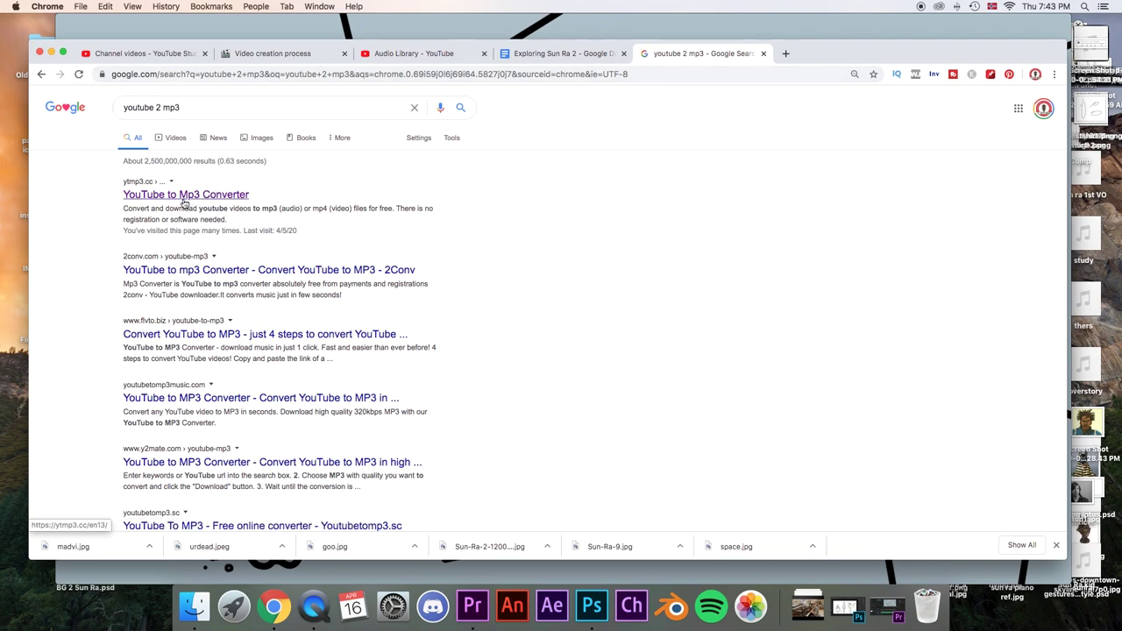
pyautogui.click(185, 201)
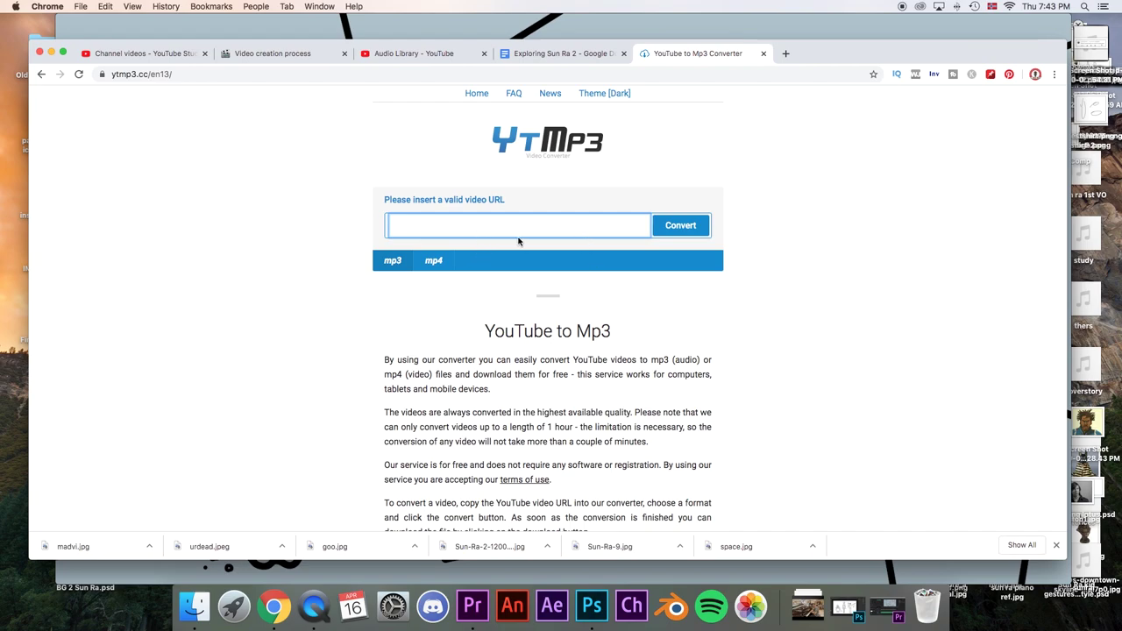
# Return to the Video creation process checklist and highlight the "Add interview segments" to-do again
pyautogui.click(279, 53)
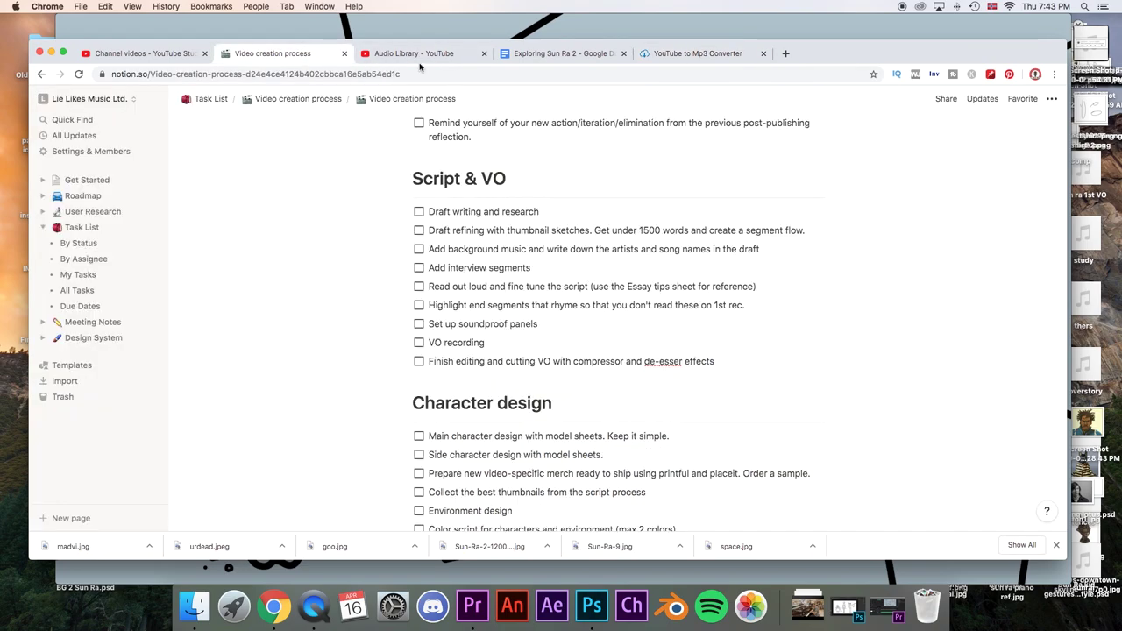
pyautogui.moveTo(536, 268); pyautogui.dragTo(436, 285)
pyautogui.scroll(-1, 435, 286)
# Highlight "Read out loud and fine tune the script" under Script & VO, followed by just "fine tune"
pyautogui.click(431, 269)
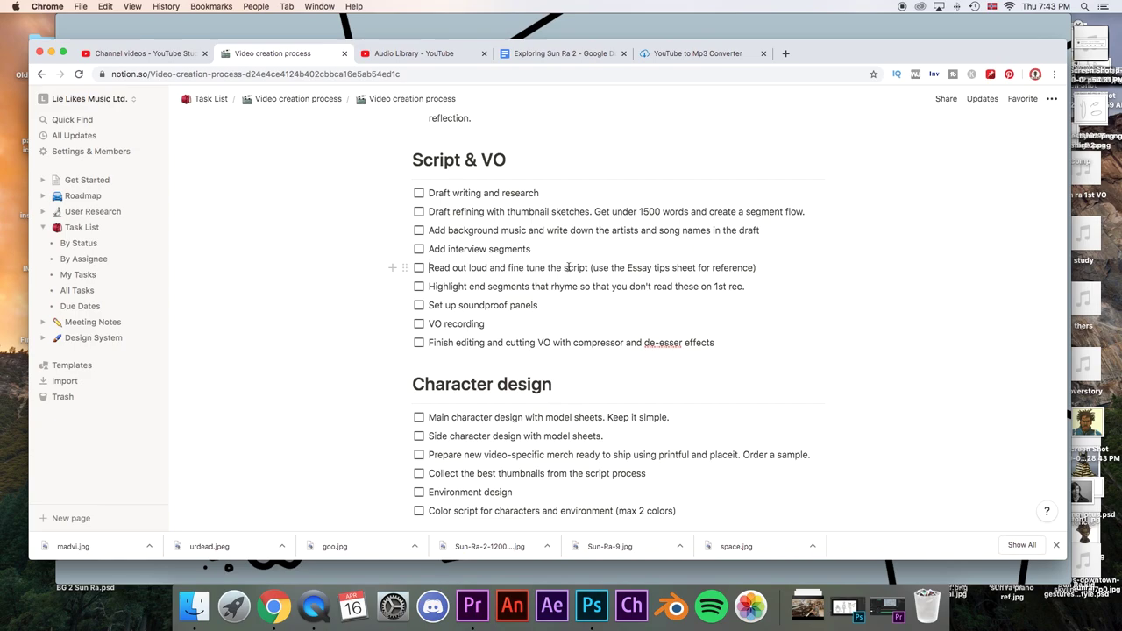
pyautogui.moveTo(590, 268); pyautogui.dragTo(430, 271)
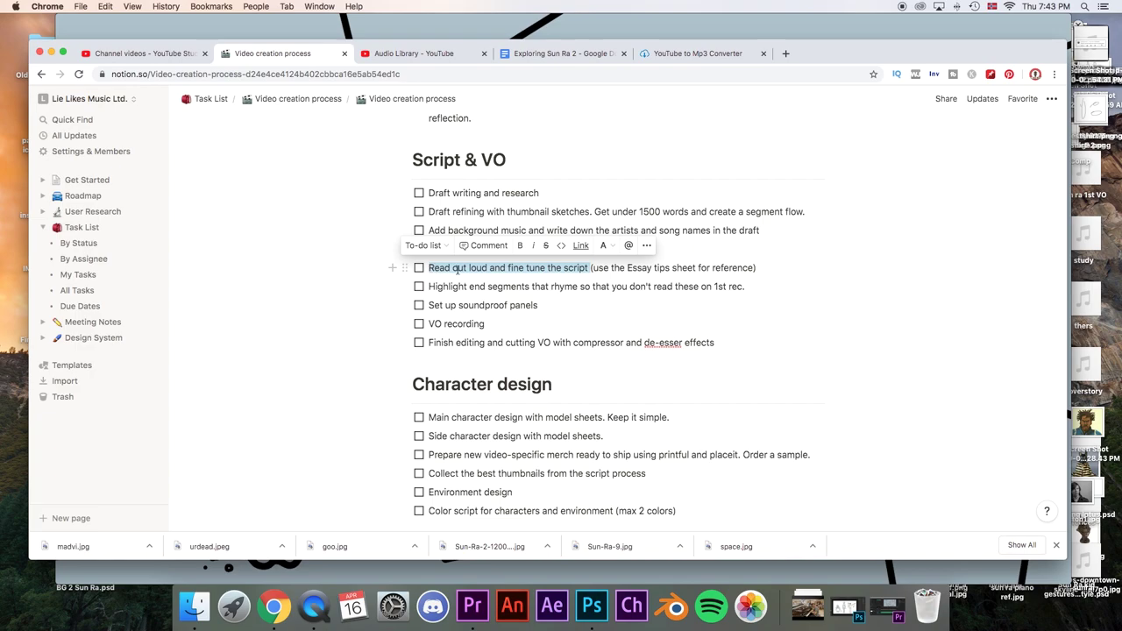
pyautogui.click(585, 272)
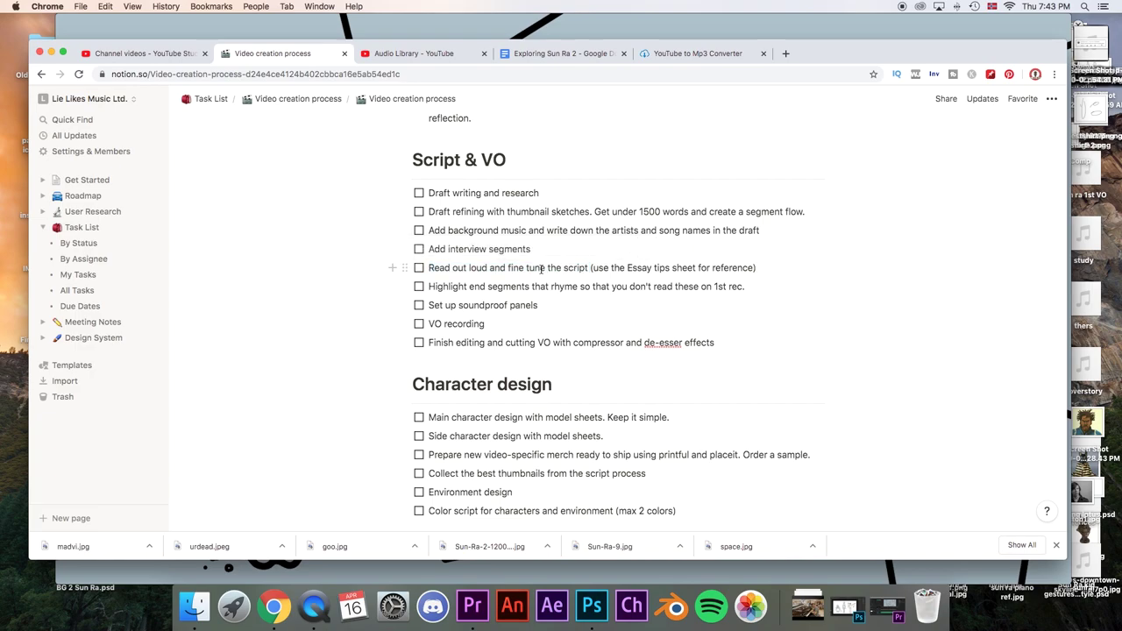
pyautogui.moveTo(546, 268); pyautogui.dragTo(509, 269)
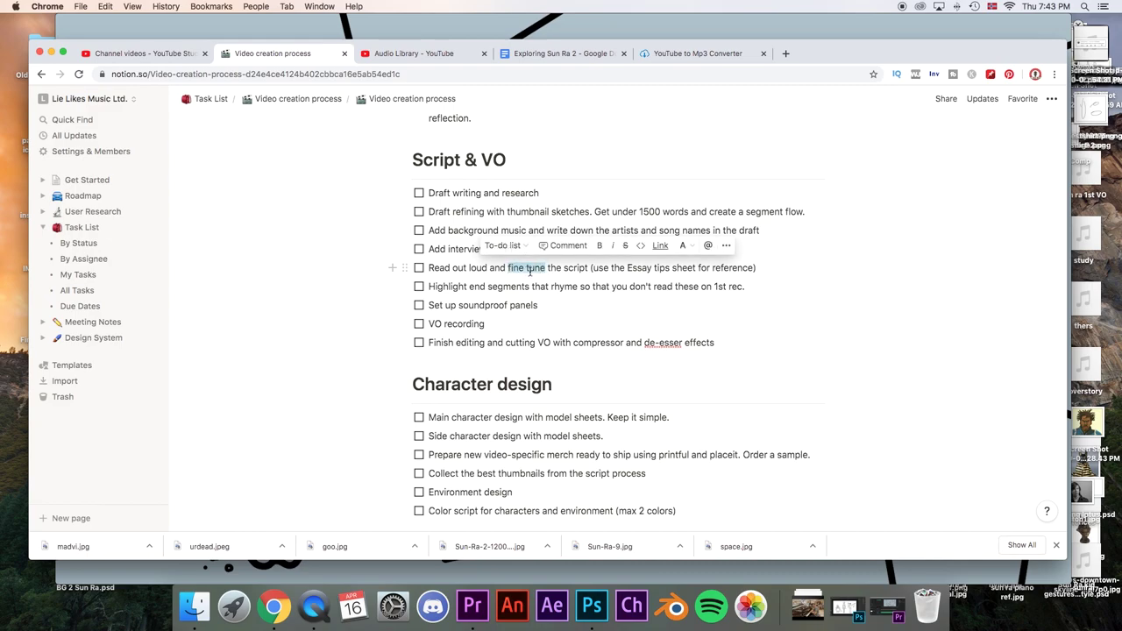
# Highlight the note "(use the Essay tips sheet for reference)" in the same to-do
pyautogui.click(478, 271)
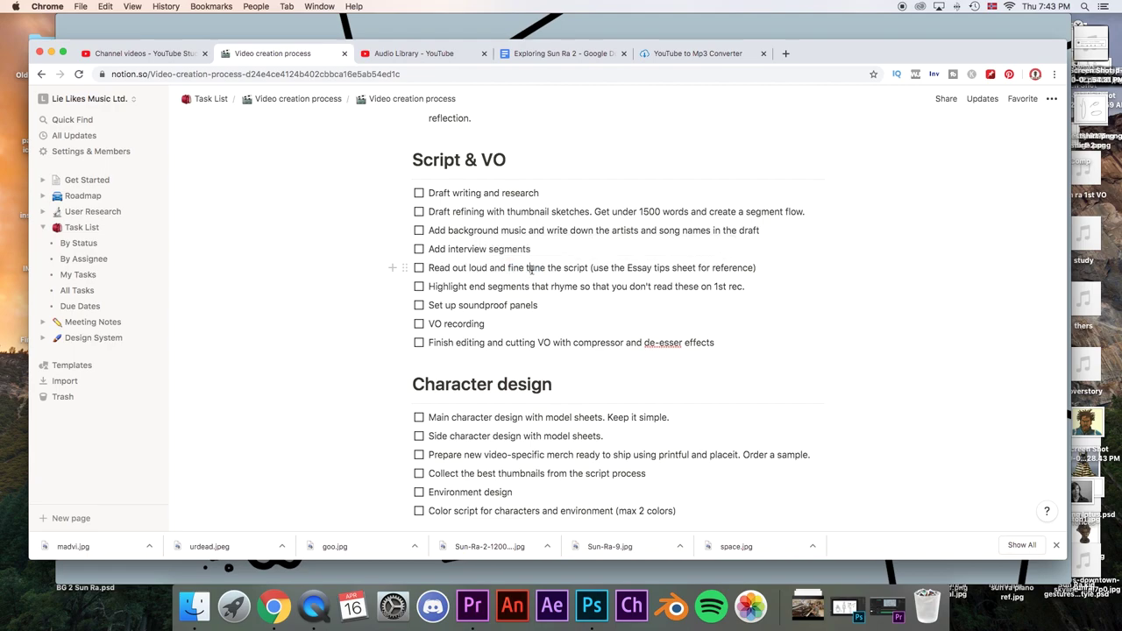
pyautogui.scroll(-2, 565, 271)
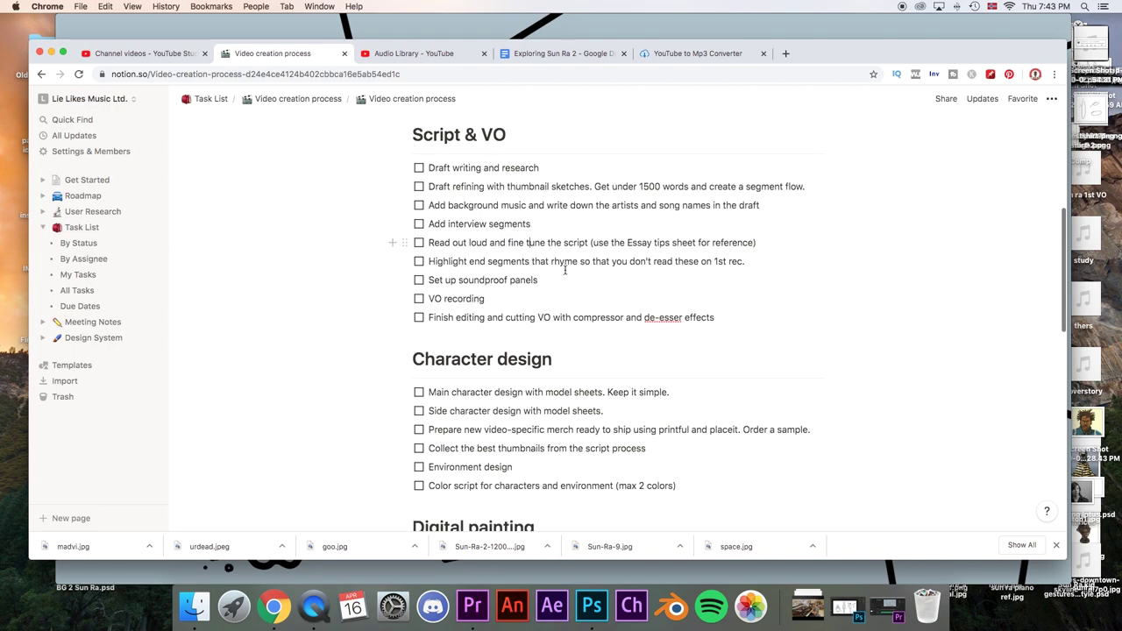
pyautogui.moveTo(751, 243); pyautogui.dragTo(588, 243)
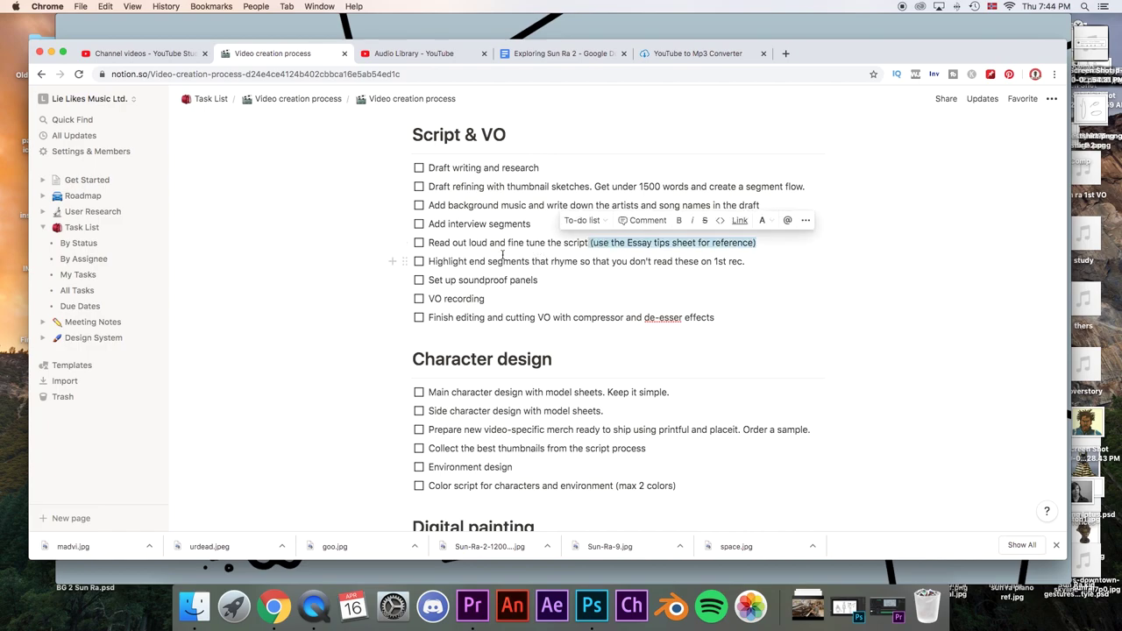
# Highlight the to-do "Highlight end segments that rhyme so that you don't read these on 1st rec.", followed by just "rhyme"
pyautogui.click(590, 251)
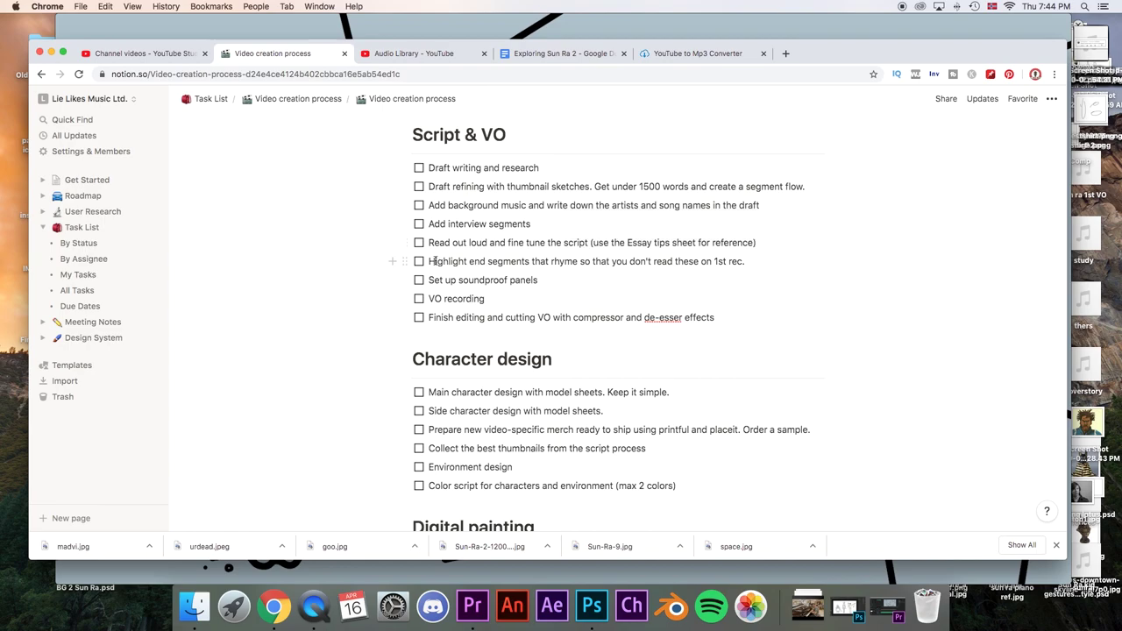
pyautogui.scroll(-1, 433, 260)
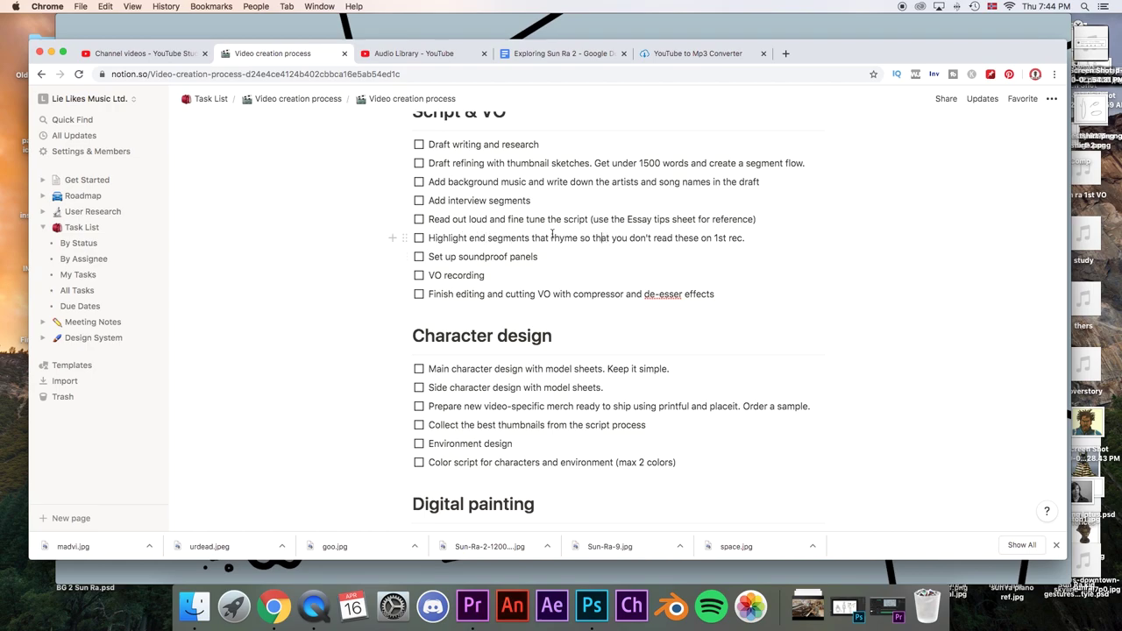
pyautogui.moveTo(582, 237); pyautogui.dragTo(428, 242)
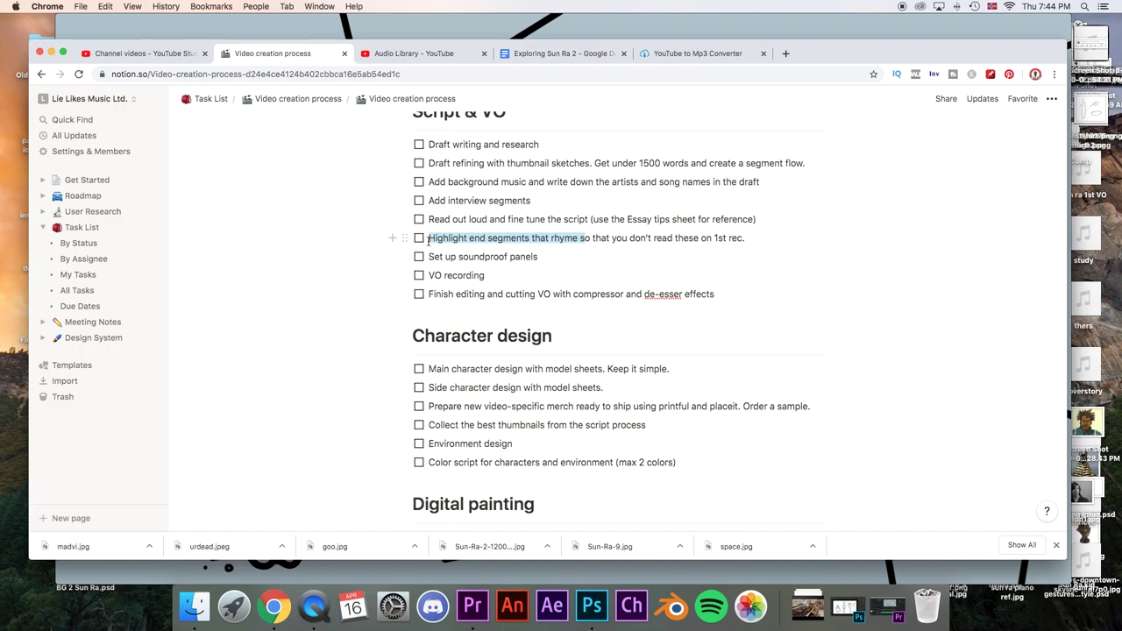
pyautogui.click(746, 238)
pyautogui.moveTo(748, 238); pyautogui.dragTo(423, 242)
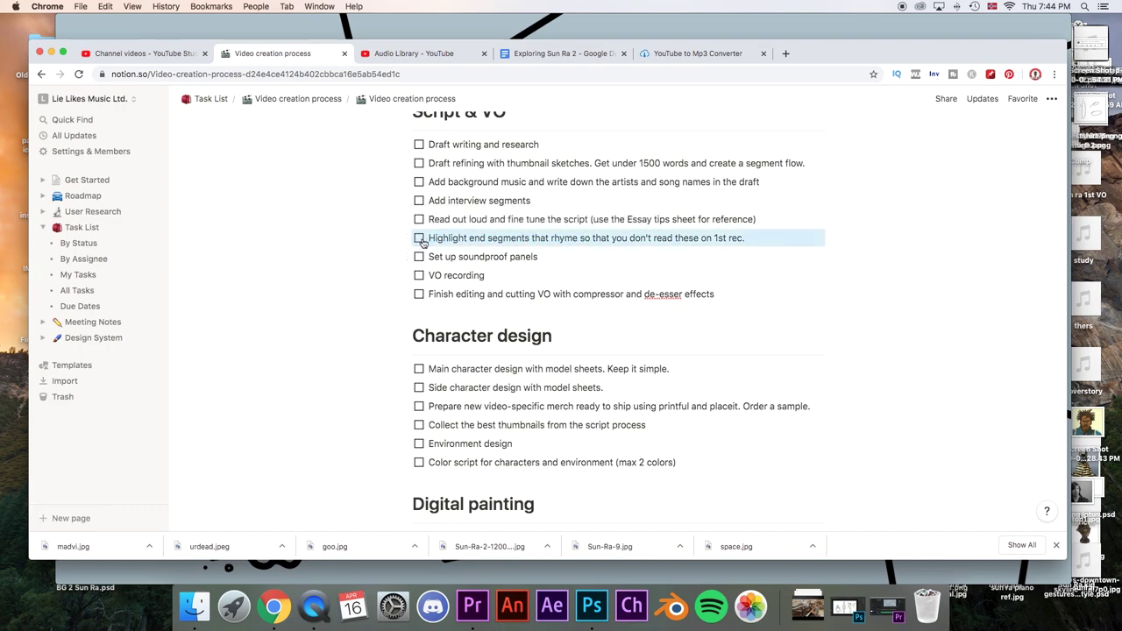
pyautogui.click(555, 238)
pyautogui.moveTo(579, 238); pyautogui.dragTo(550, 238)
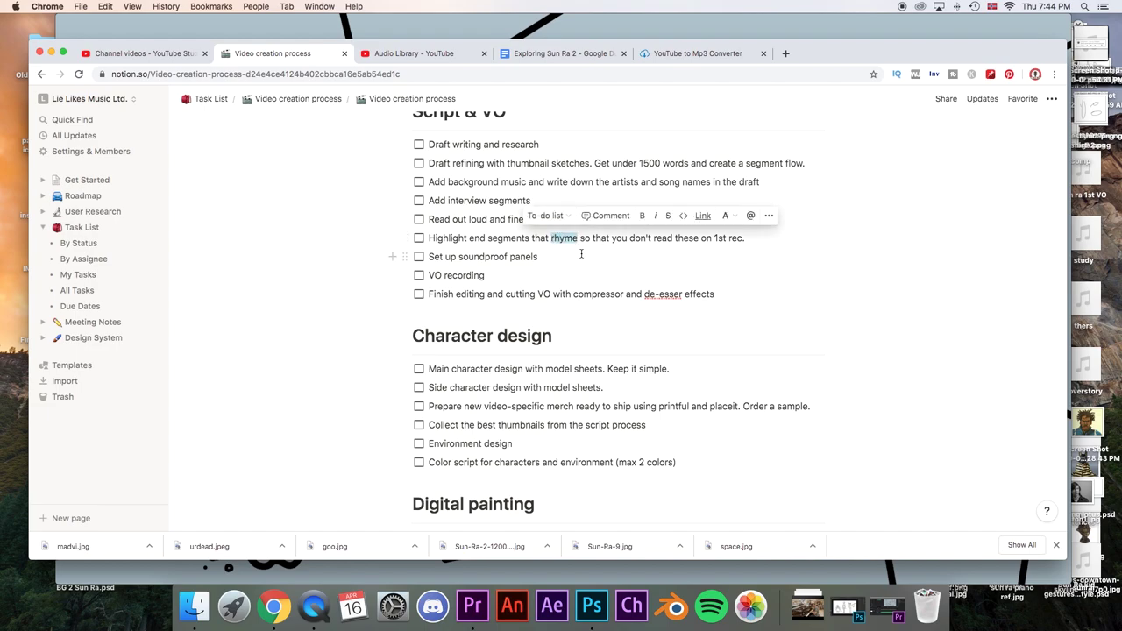
# Highlight the "Set up soundproof panels" to-do under Script & VO
pyautogui.scroll(-1, 549, 255)
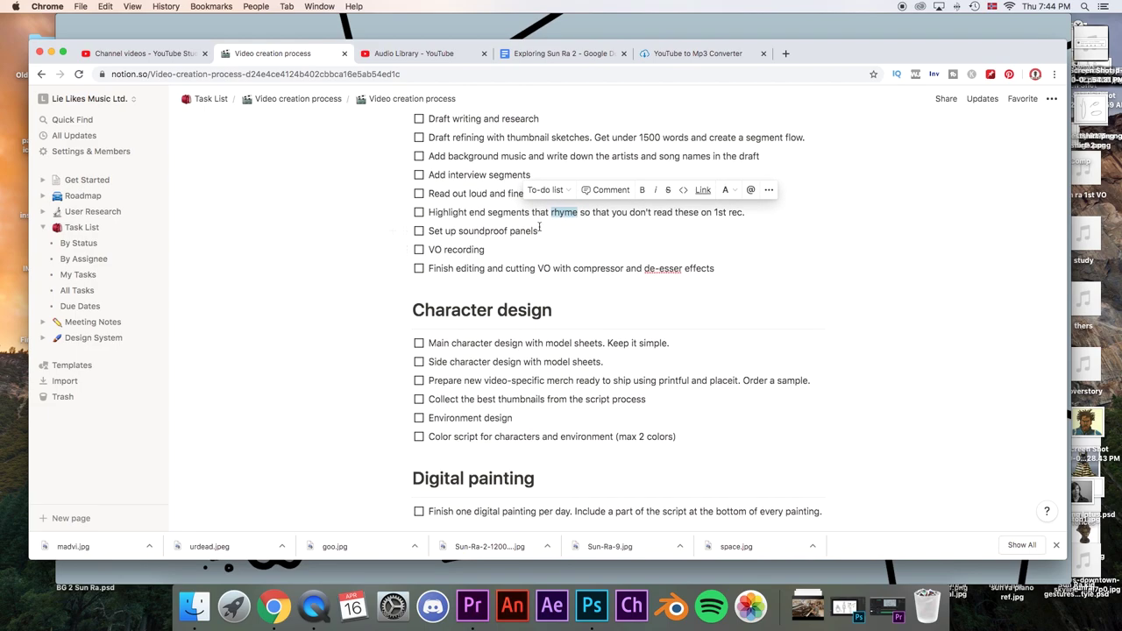
pyautogui.click(546, 234)
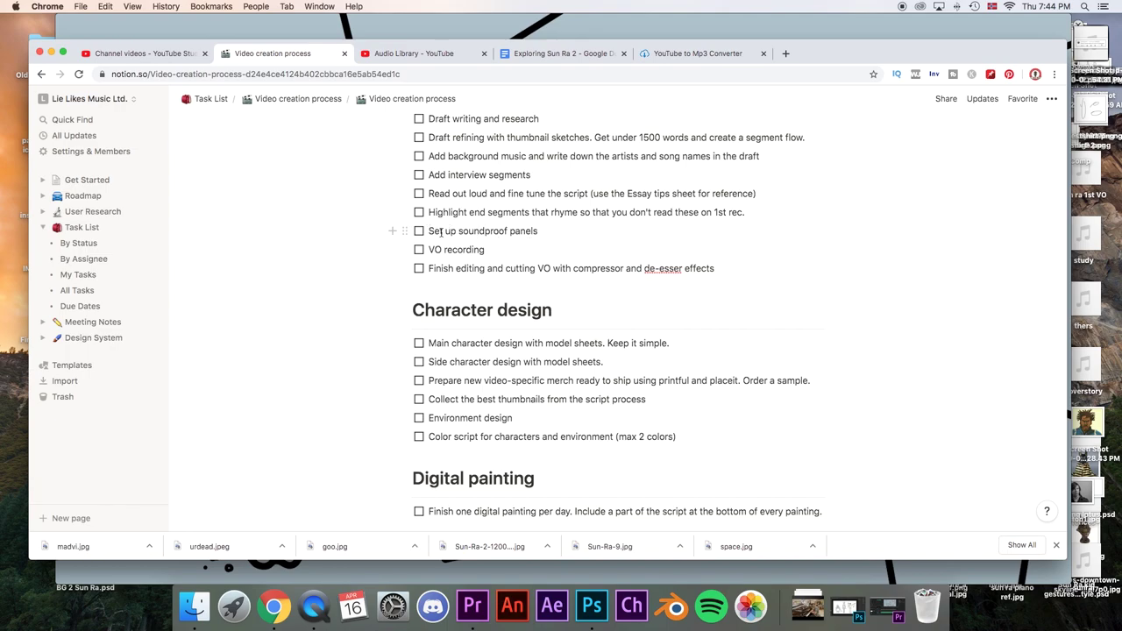
pyautogui.moveTo(543, 233); pyautogui.dragTo(429, 233)
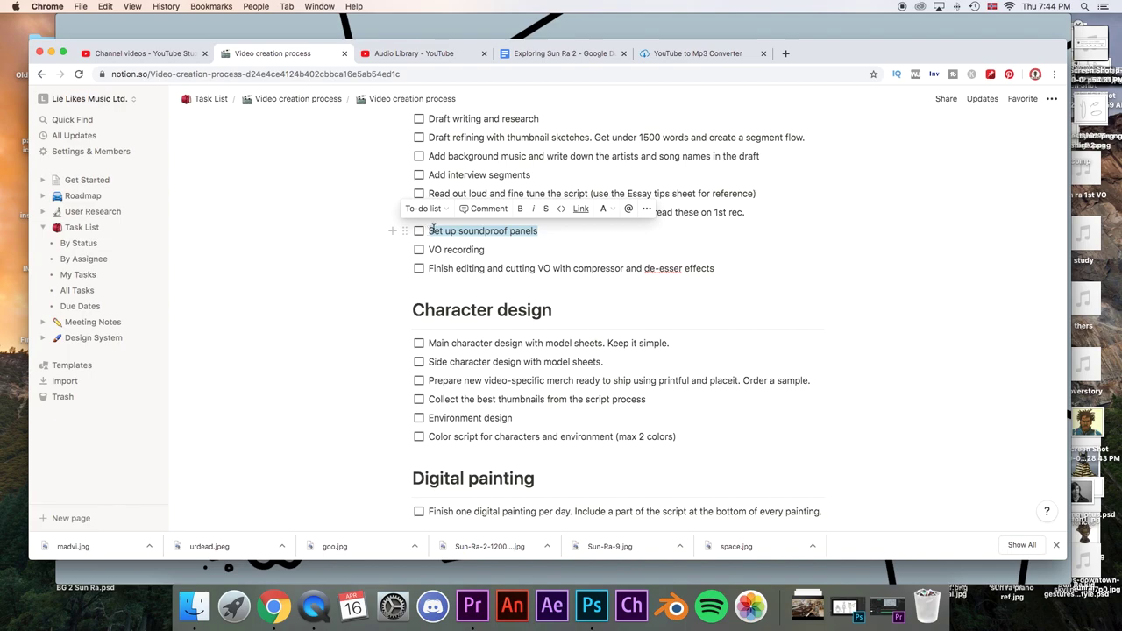
pyautogui.scroll(1, 492, 242)
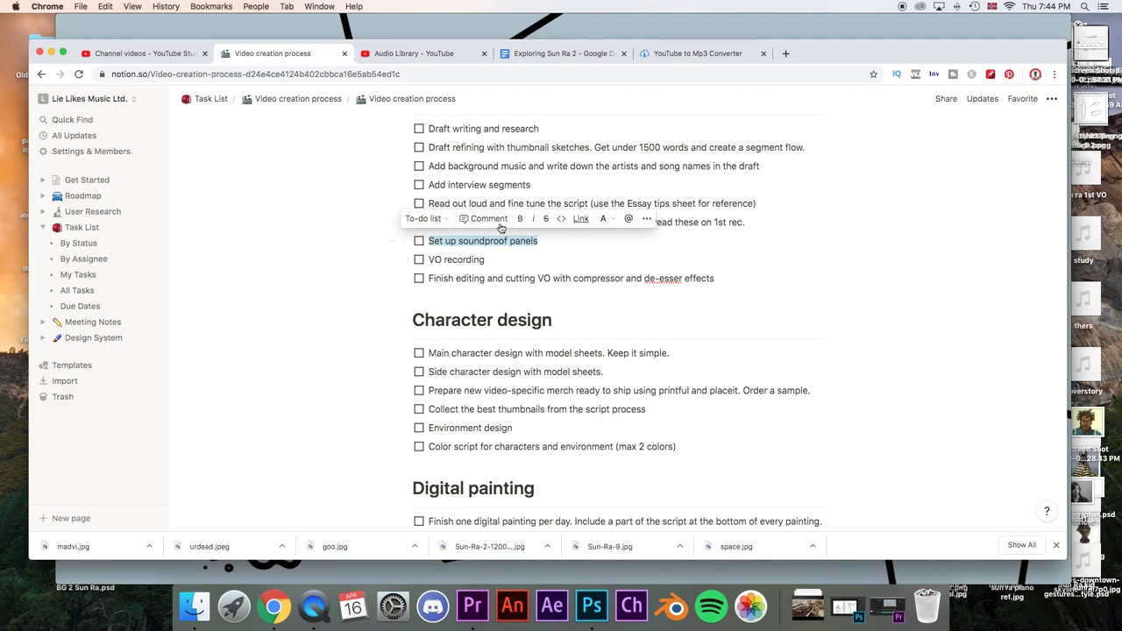
# Open YouTube in the Audio Library browser tab and search for "home made sound panels"
pyautogui.click(422, 54)
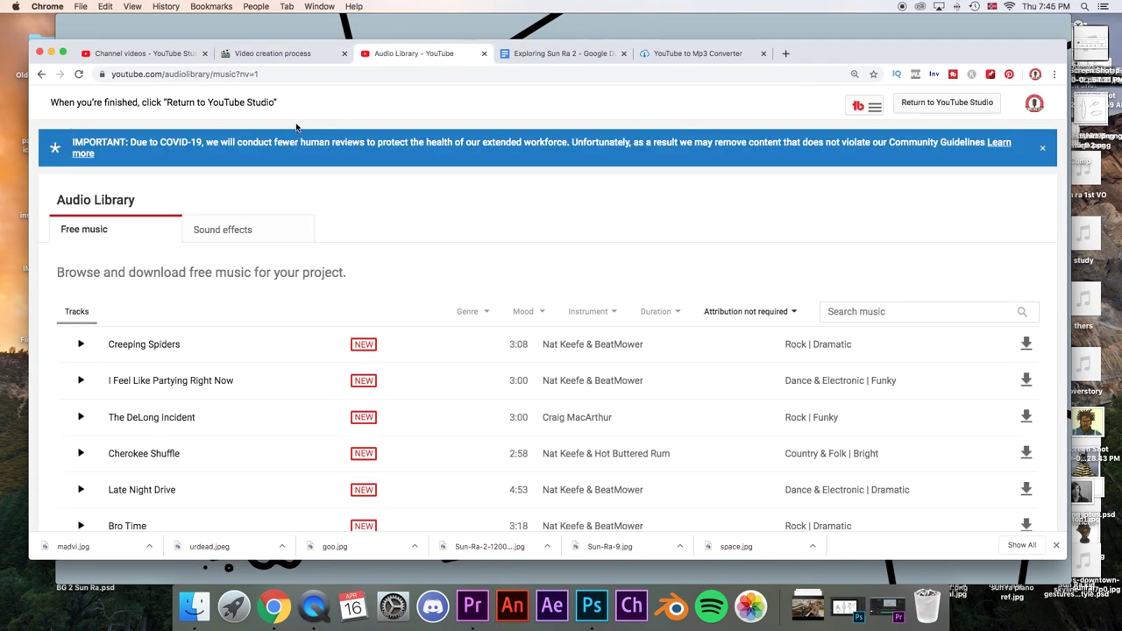
pyautogui.click(375, 75)
pyautogui.write('youtube.com/?hl=no&gl=NO')
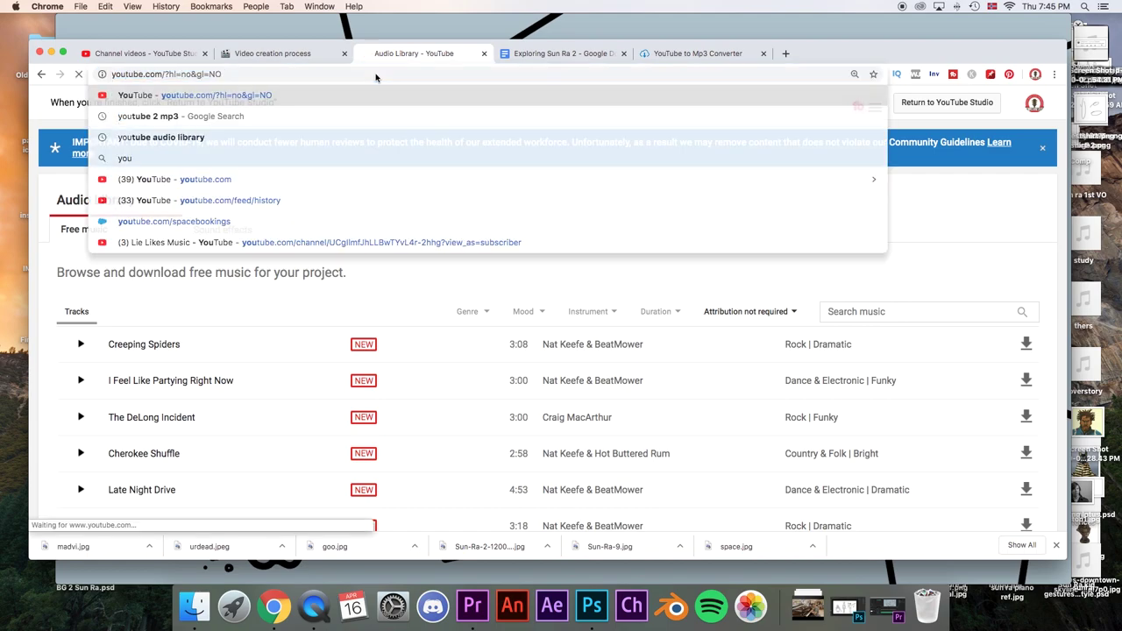
pyautogui.press('Return')
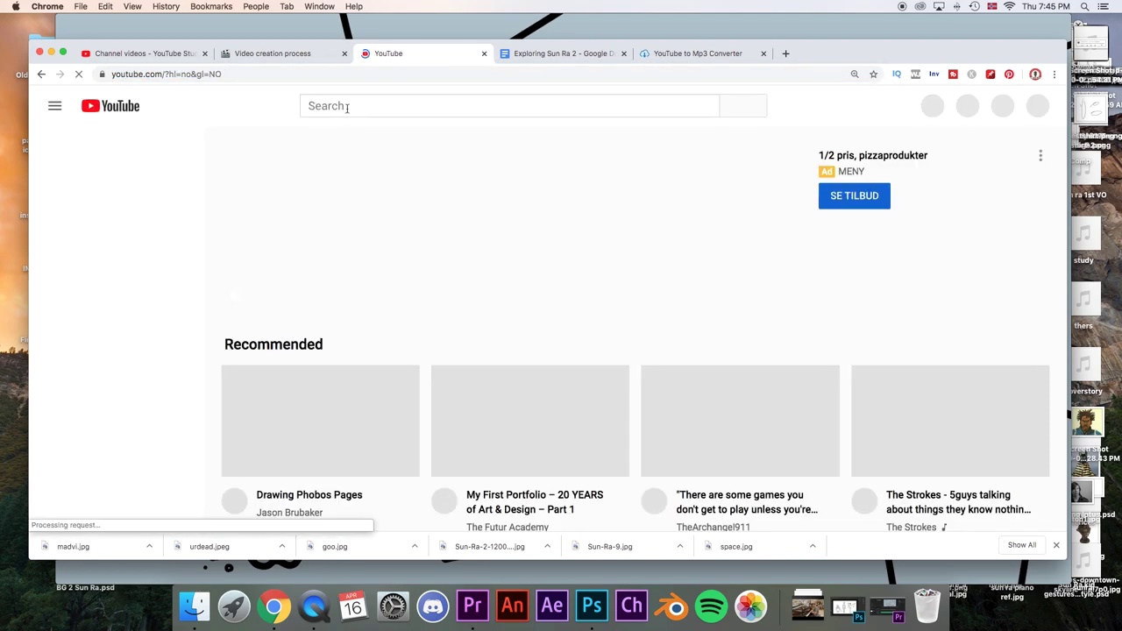
pyautogui.write('home made so')
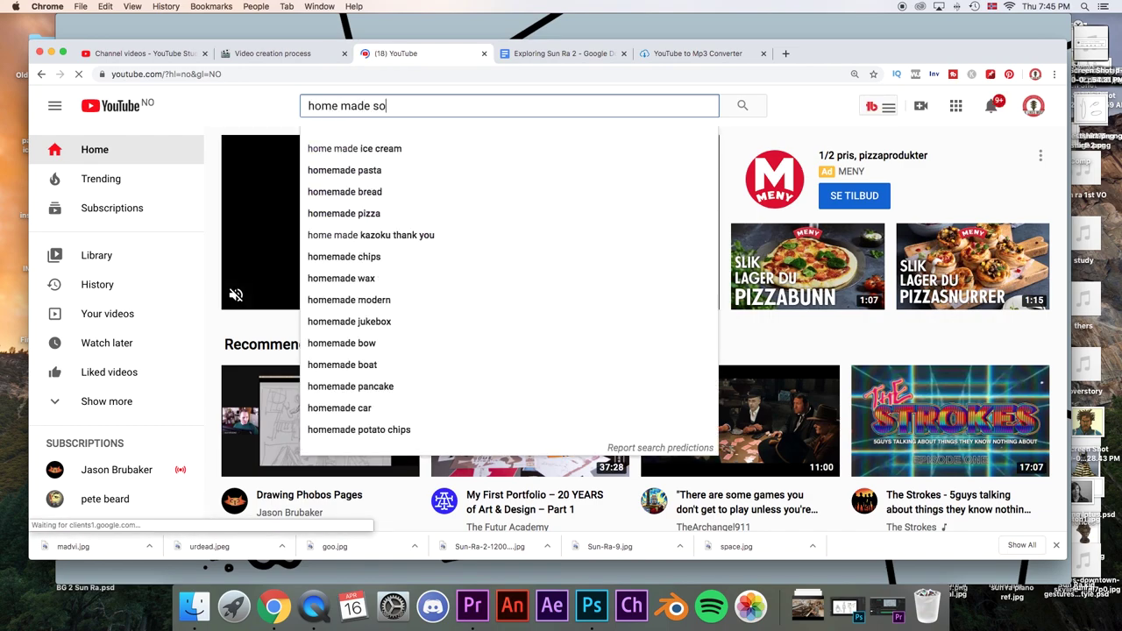
pyautogui.write('und panels')
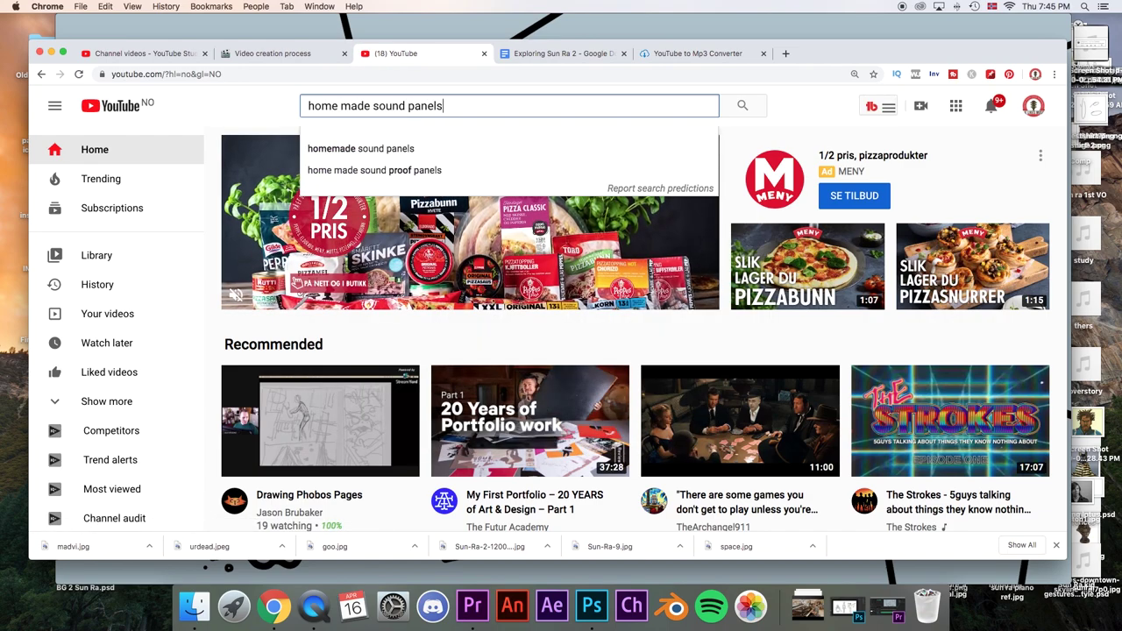
pyautogui.press('Return')
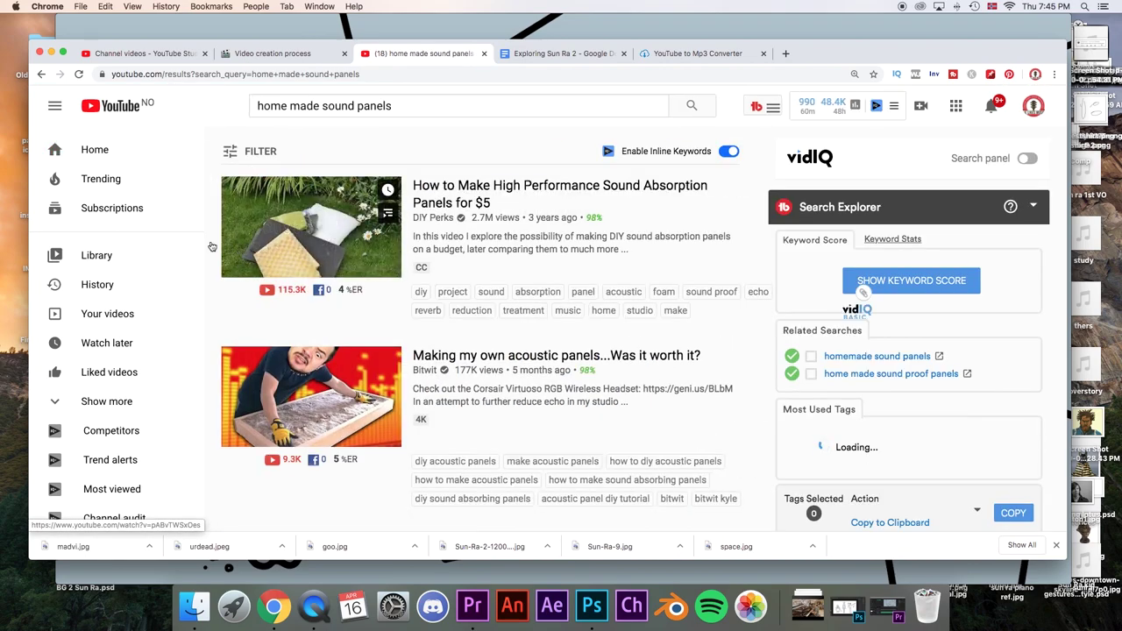
# Look through the video results on building homemade acoustic panels
pyautogui.scroll(-2, 250, 244)
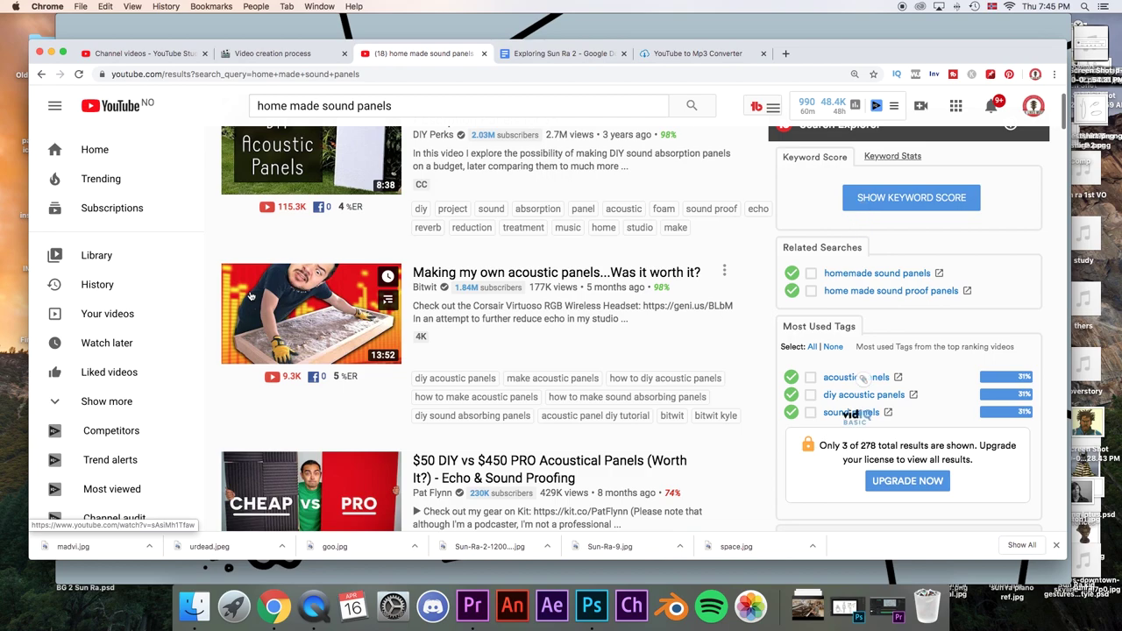
pyautogui.scroll(-2, 360, 333)
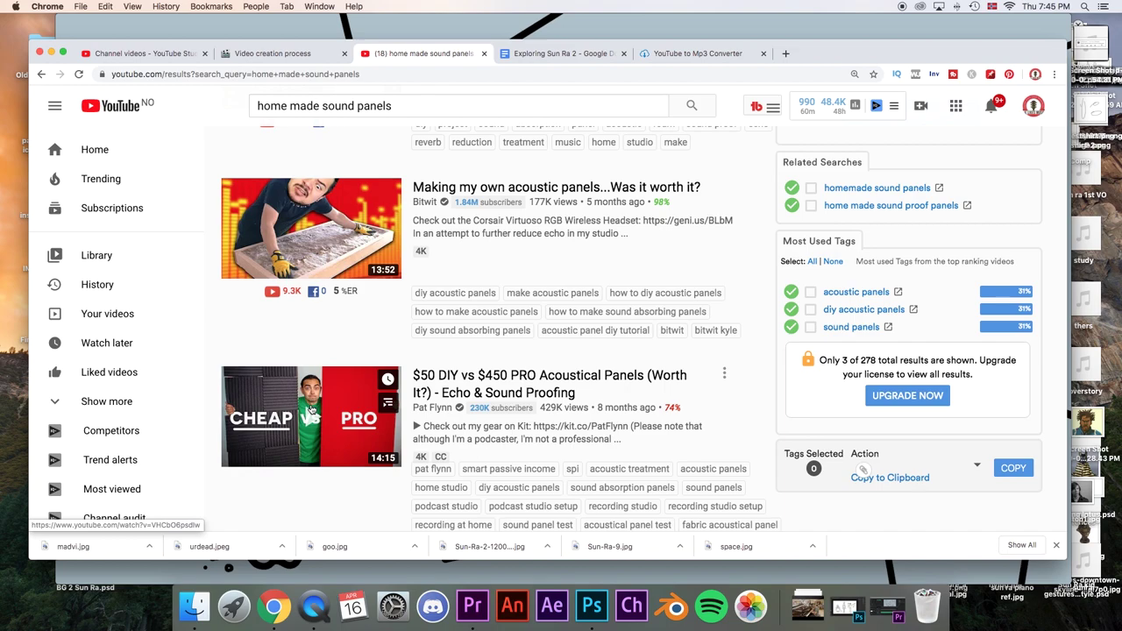
pyautogui.scroll(1, 339, 338)
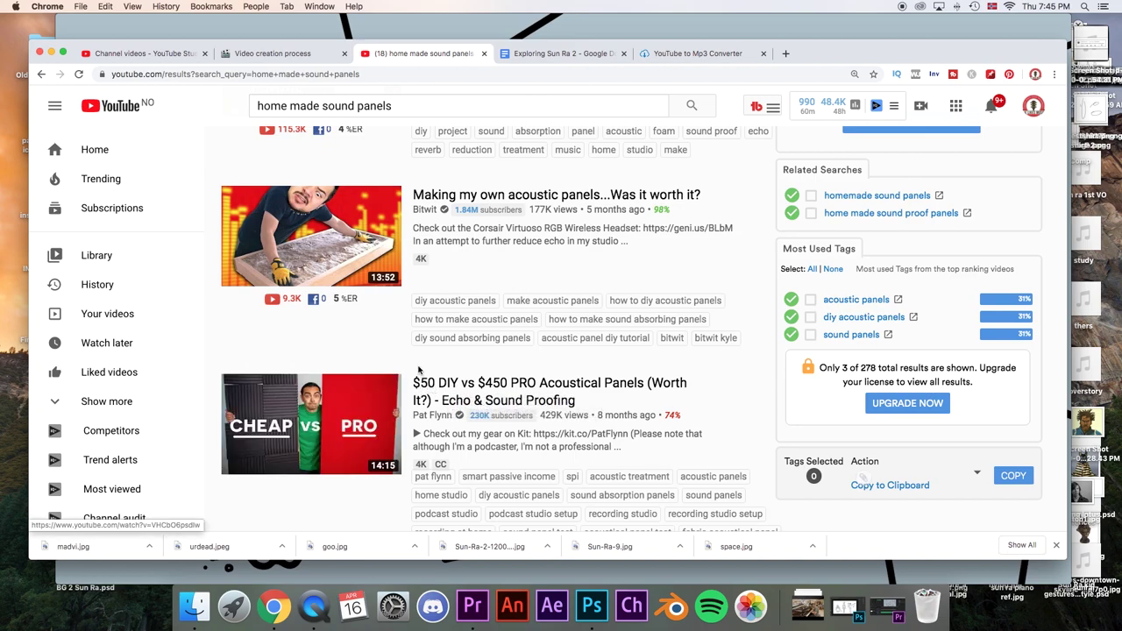
pyautogui.scroll(1, 316, 350)
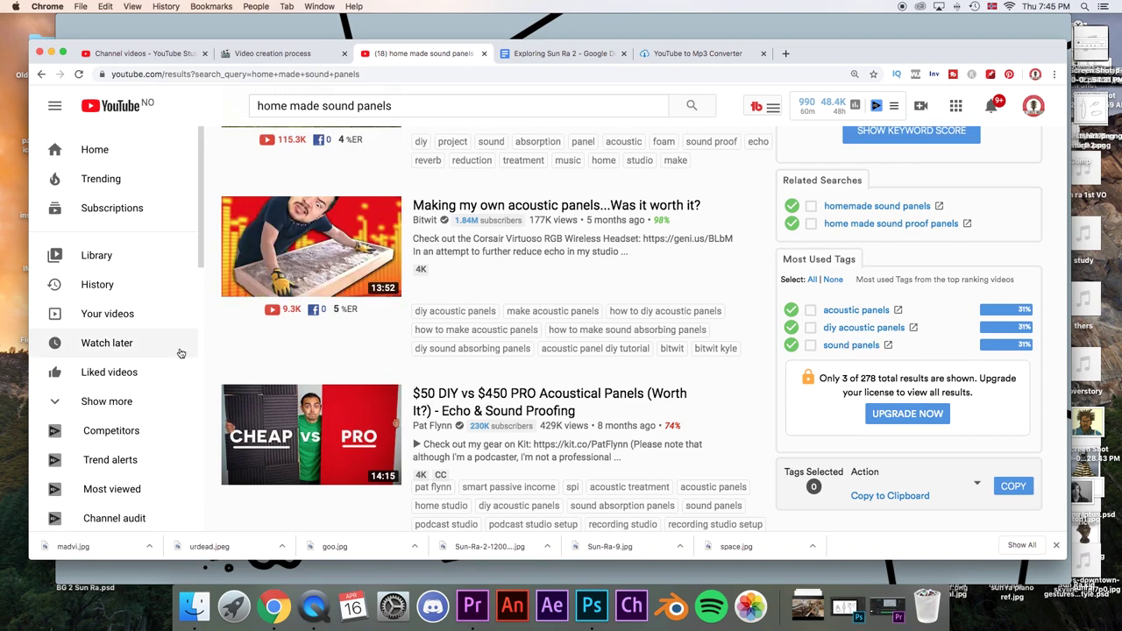
pyautogui.scroll(3, 216, 338)
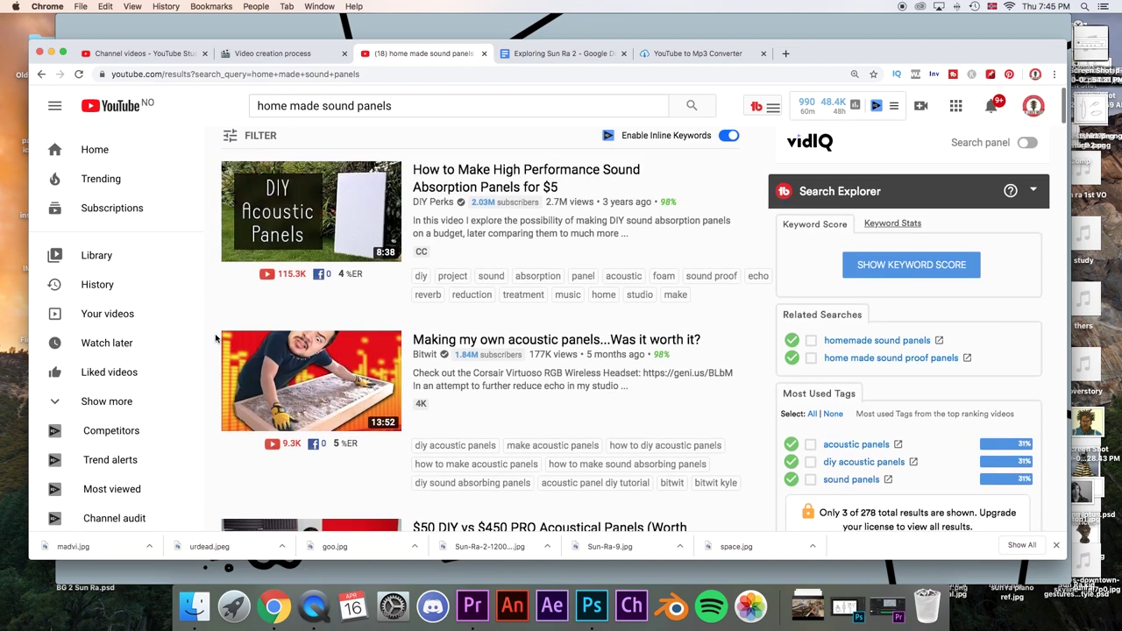
pyautogui.scroll(-2, 215, 339)
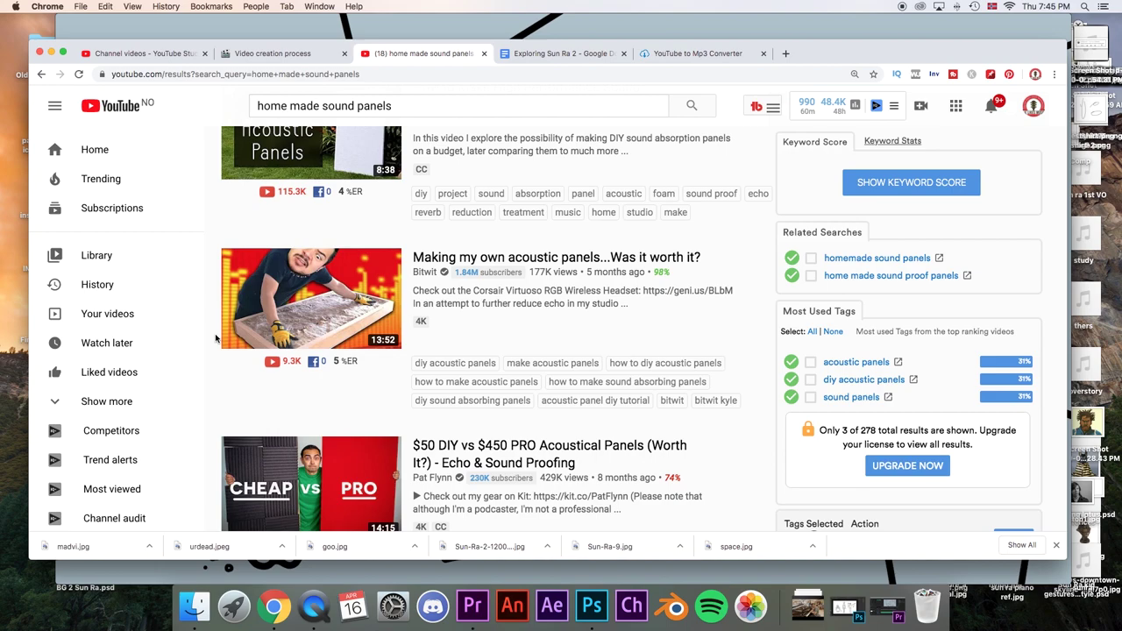
pyautogui.scroll(2, 216, 339)
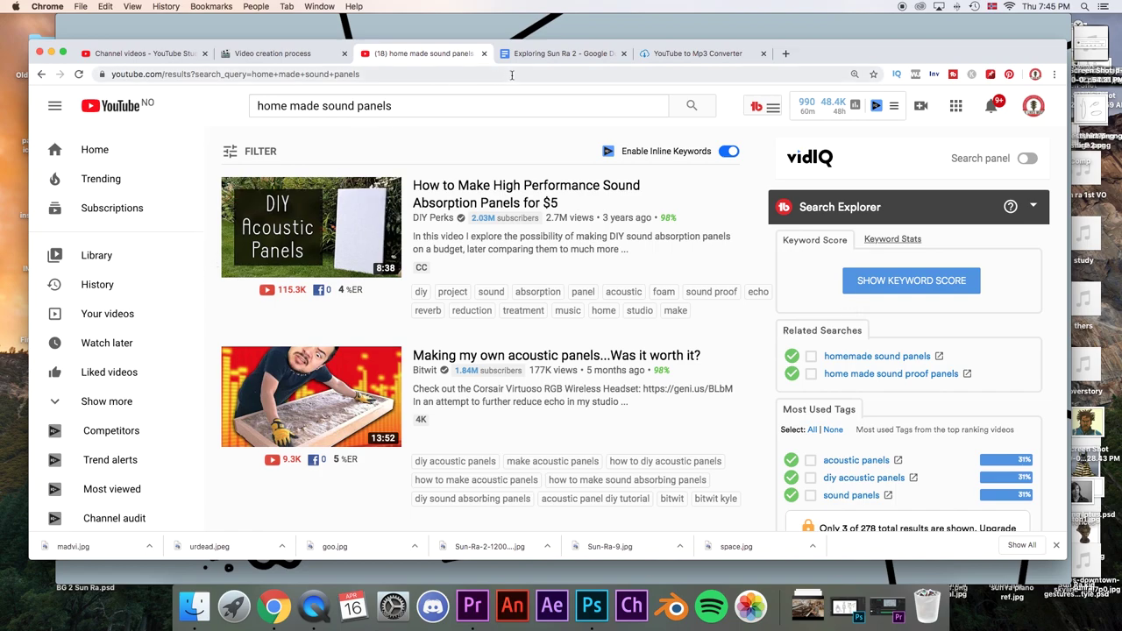
# Return to the Video creation process checklist and highlight the "Set up soundproof panels" to-do again
pyautogui.click(548, 56)
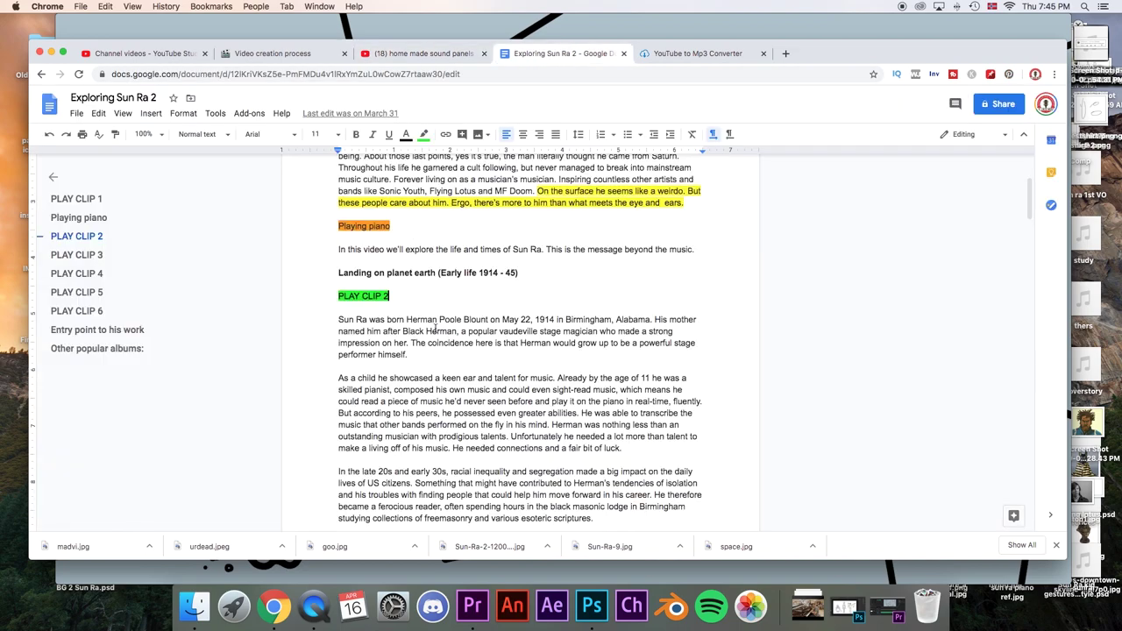
pyautogui.click(306, 58)
pyautogui.click(555, 239)
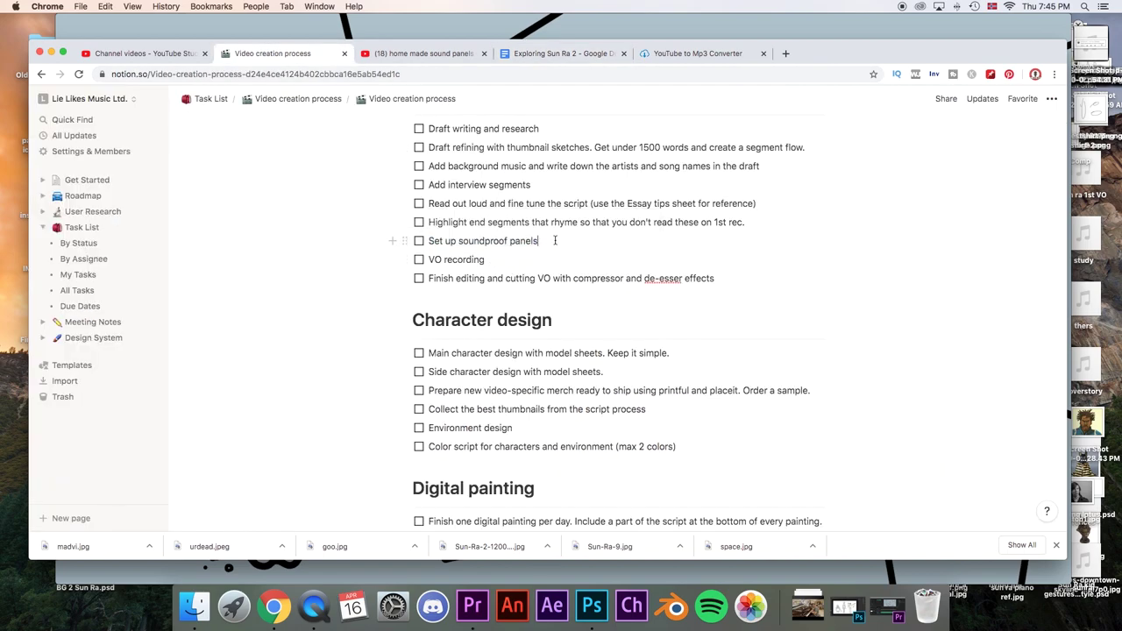
pyautogui.moveTo(543, 239); pyautogui.dragTo(429, 240)
pyautogui.click(494, 240)
pyautogui.moveTo(549, 243); pyautogui.dragTo(429, 242)
# Highlight the "VO recording" to-do under Script & VO
pyautogui.moveTo(510, 261); pyautogui.dragTo(427, 257)
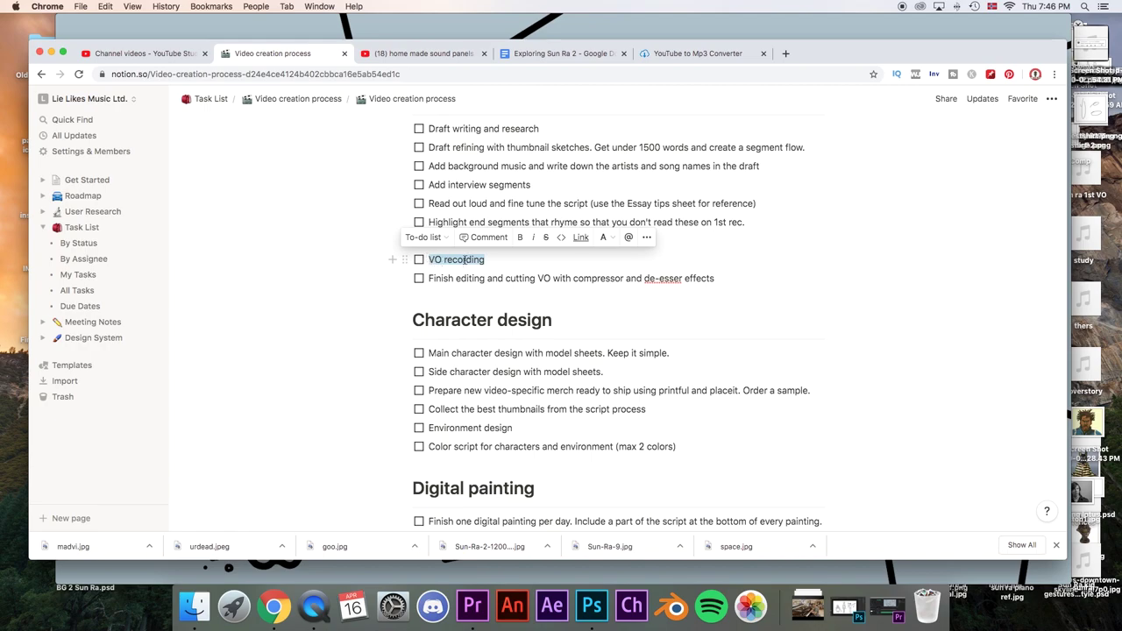
pyautogui.click(485, 259)
pyautogui.moveTo(502, 261); pyautogui.dragTo(429, 260)
# Switch to Premiere Pro and select the "Space is the place" clip on track A1, followed by This_Little_Light_of_Mine.mp3 on A2
pyautogui.click(472, 606)
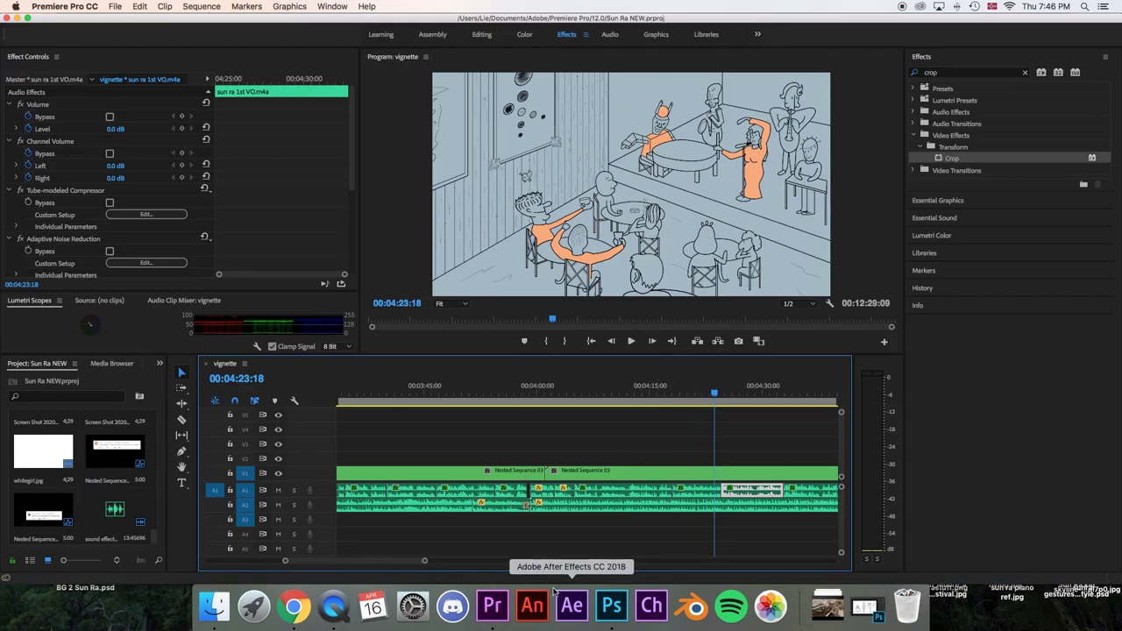
pyautogui.moveTo(714, 494); pyautogui.dragTo(565, 494)
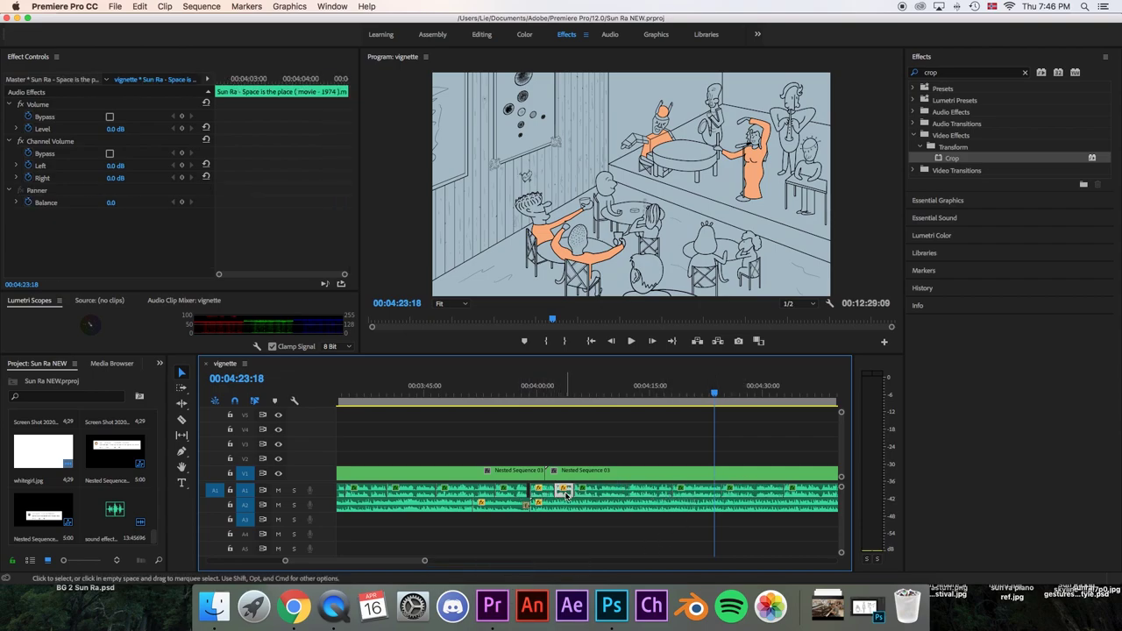
pyautogui.click(618, 507)
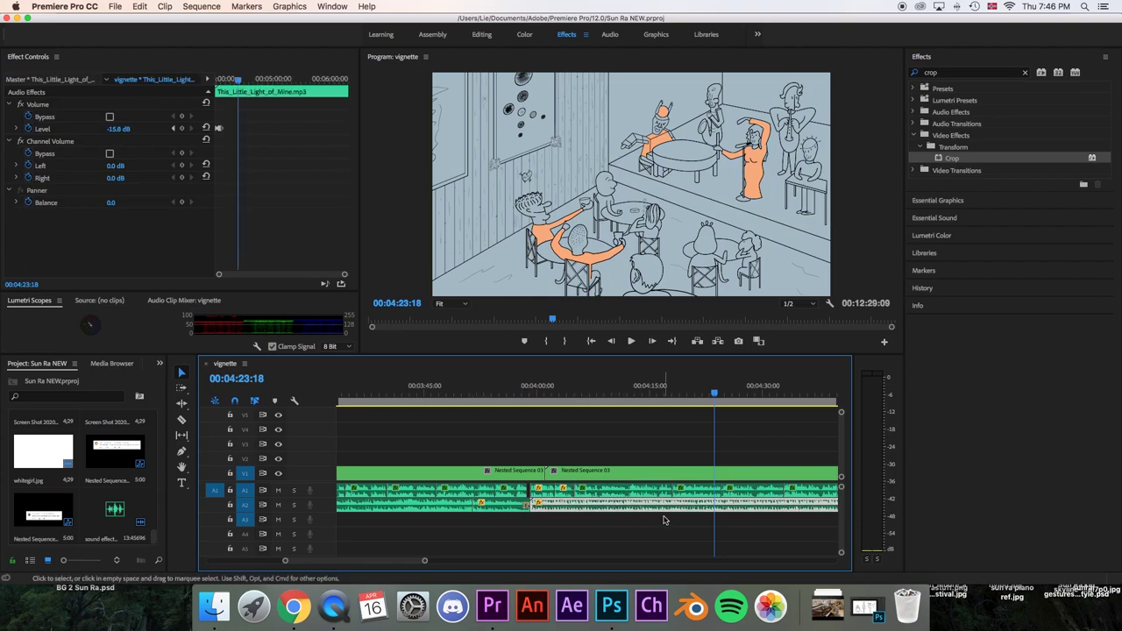
# Select the voice-over and "Space is the place" clips on track A1 in turn, ending on the voice-over clip just after the playhead
pyautogui.hscroll(5, 420, 563)
pyautogui.hscroll(3, 422, 563)
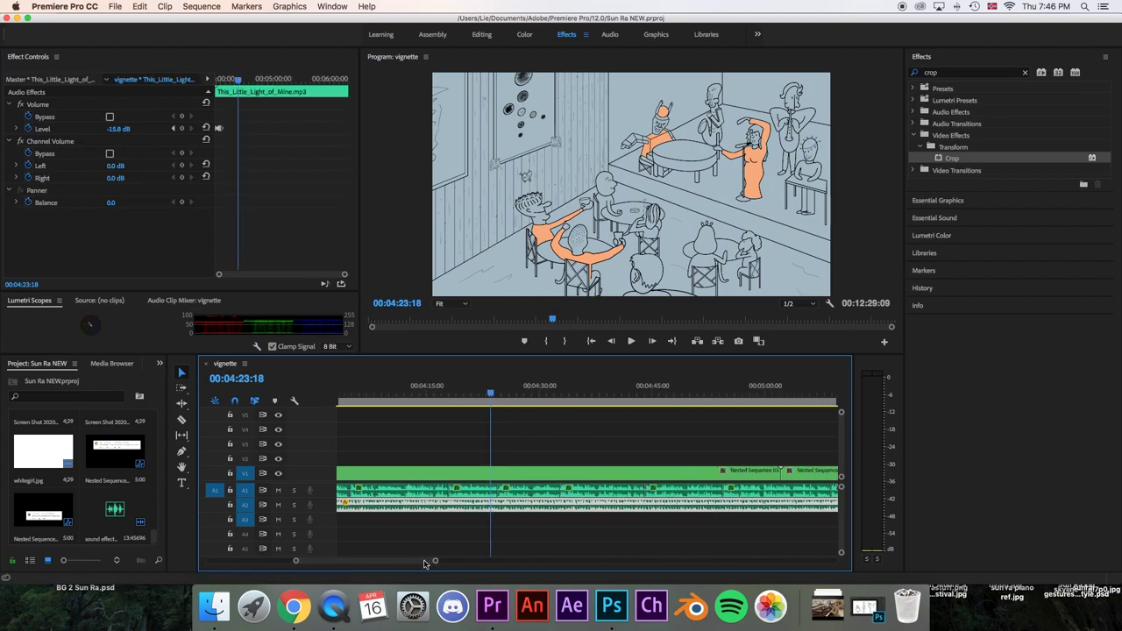
pyautogui.hscroll(-1, 422, 563)
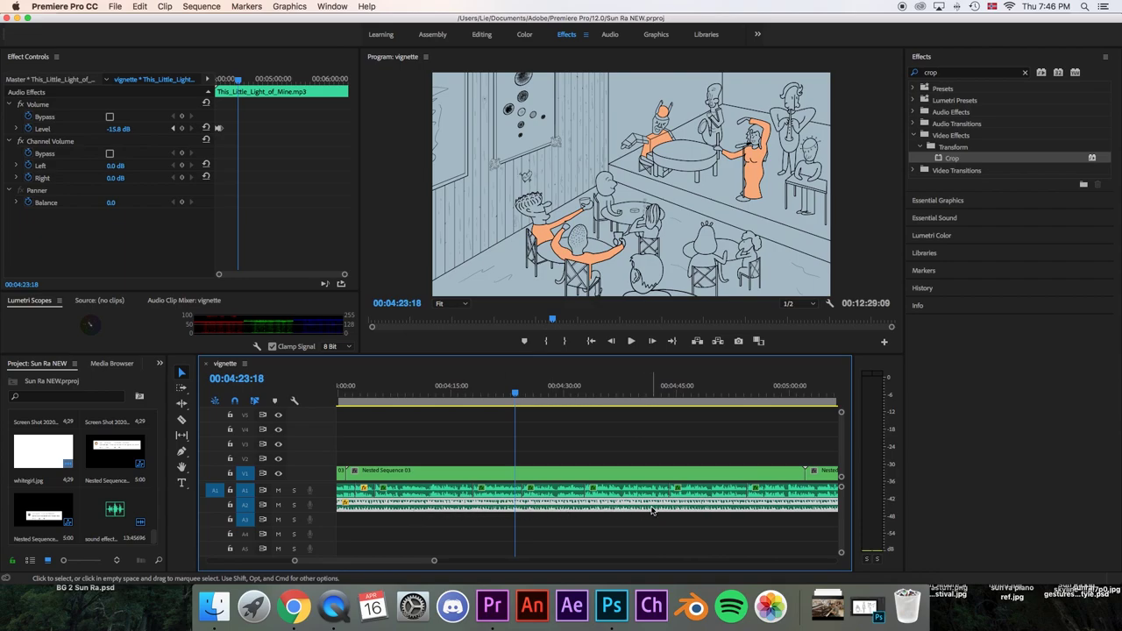
pyautogui.moveTo(495, 497); pyautogui.dragTo(677, 495)
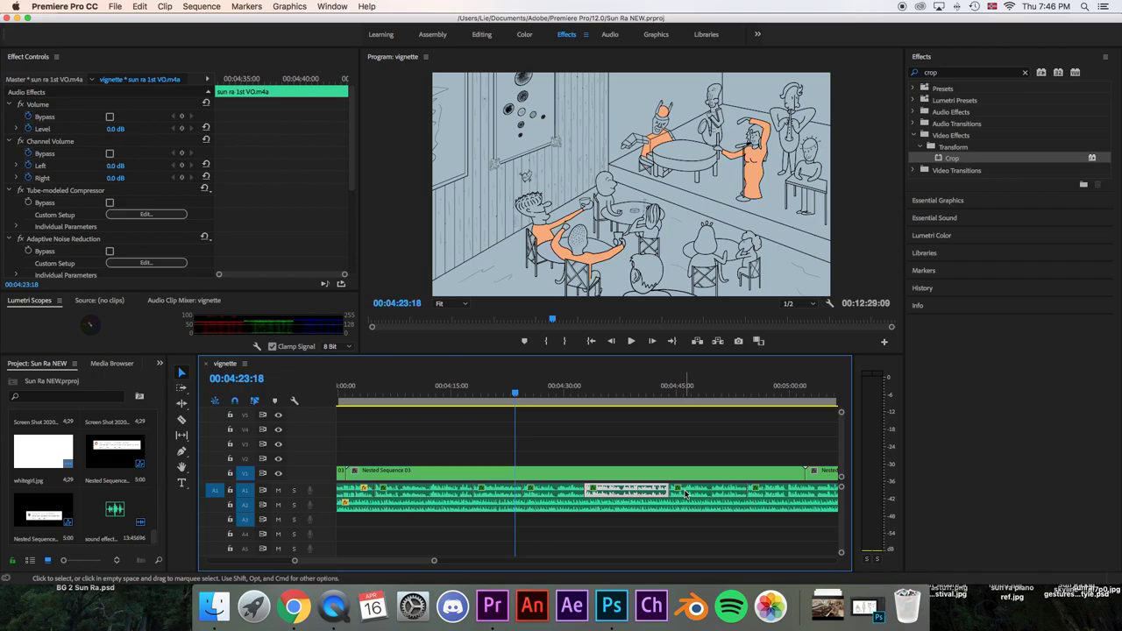
pyautogui.moveTo(573, 493); pyautogui.dragTo(447, 492)
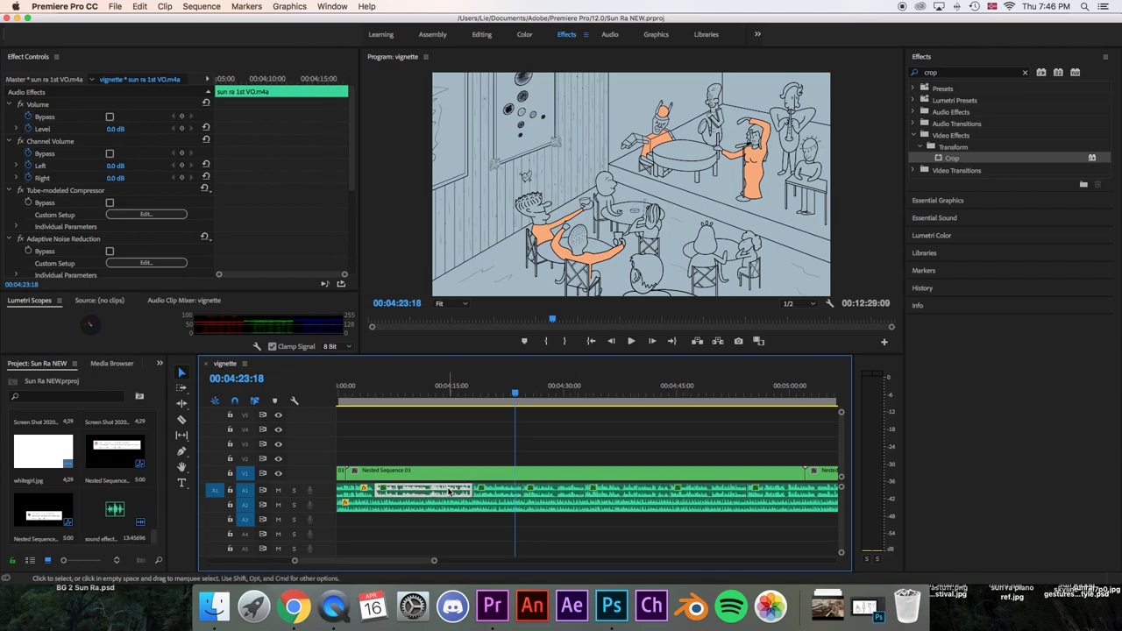
pyautogui.click(366, 494)
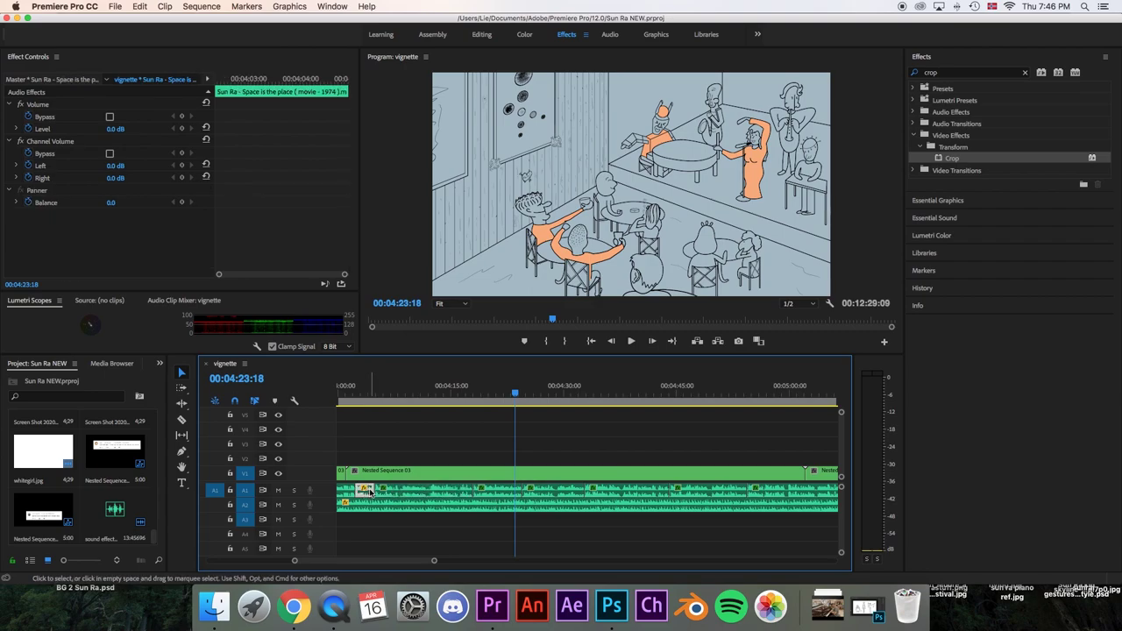
pyautogui.moveTo(414, 493); pyautogui.dragTo(716, 491)
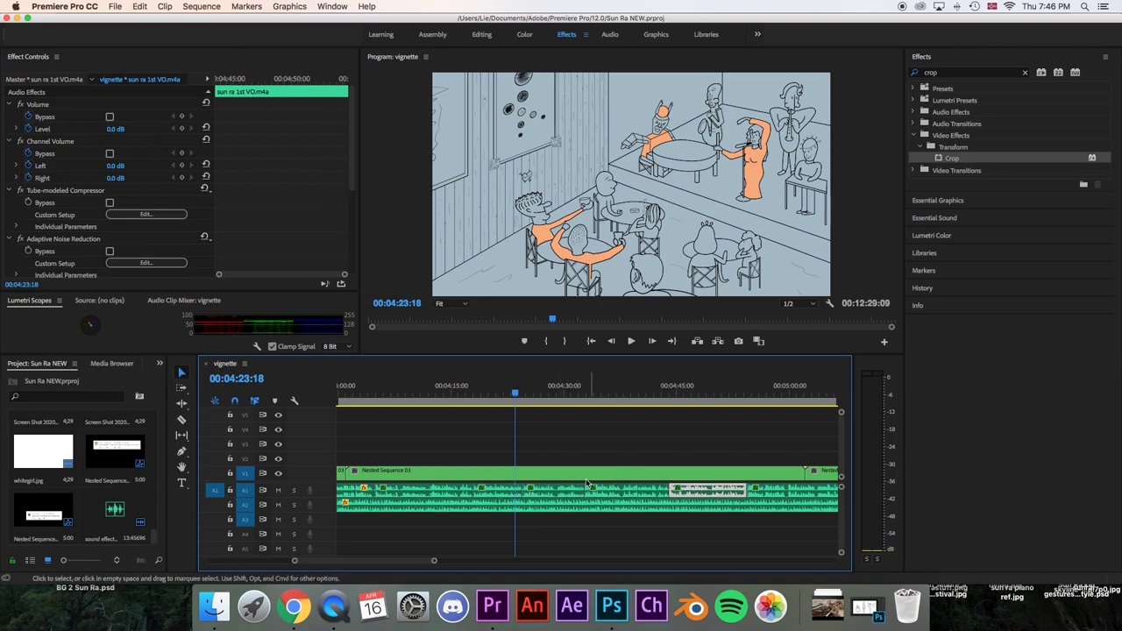
pyautogui.press('super+z')
pyautogui.press('super+z')
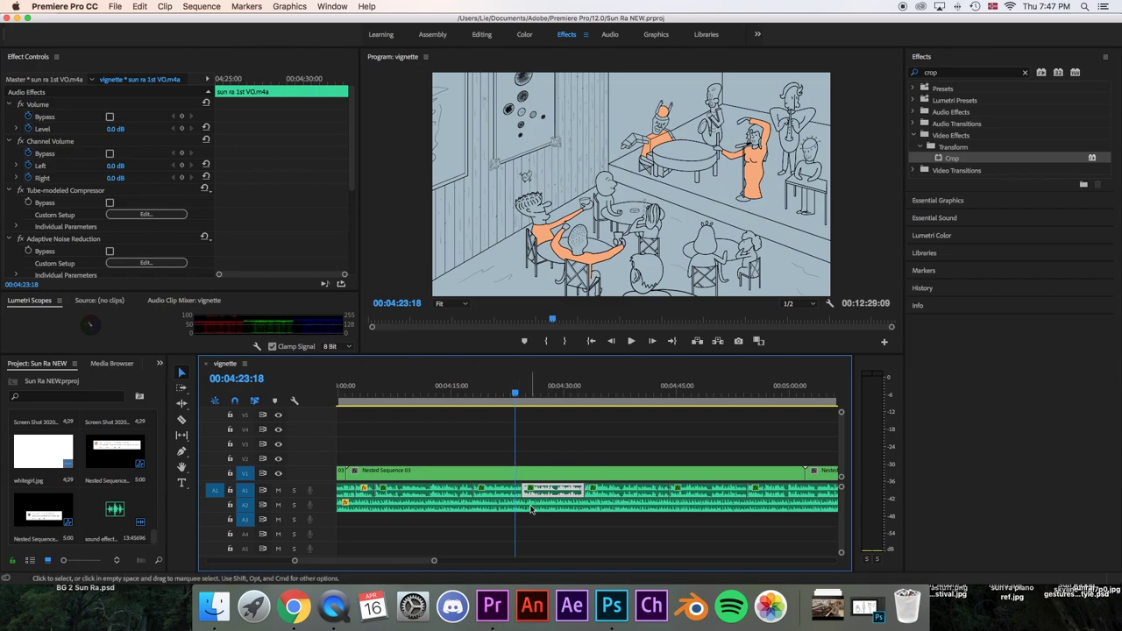
# Return to the Video creation process checklist in Chrome and highlight the "Finish editing and cutting VO with compressor and de-esser effects" to-do
pyautogui.click(296, 605)
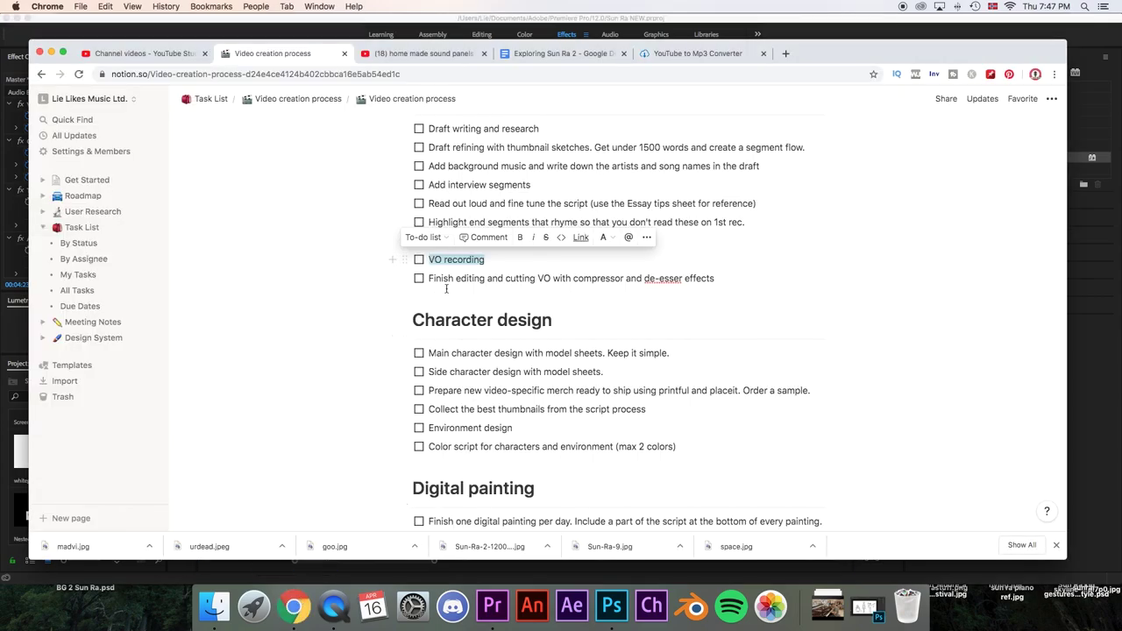
pyautogui.moveTo(727, 280); pyautogui.dragTo(410, 285)
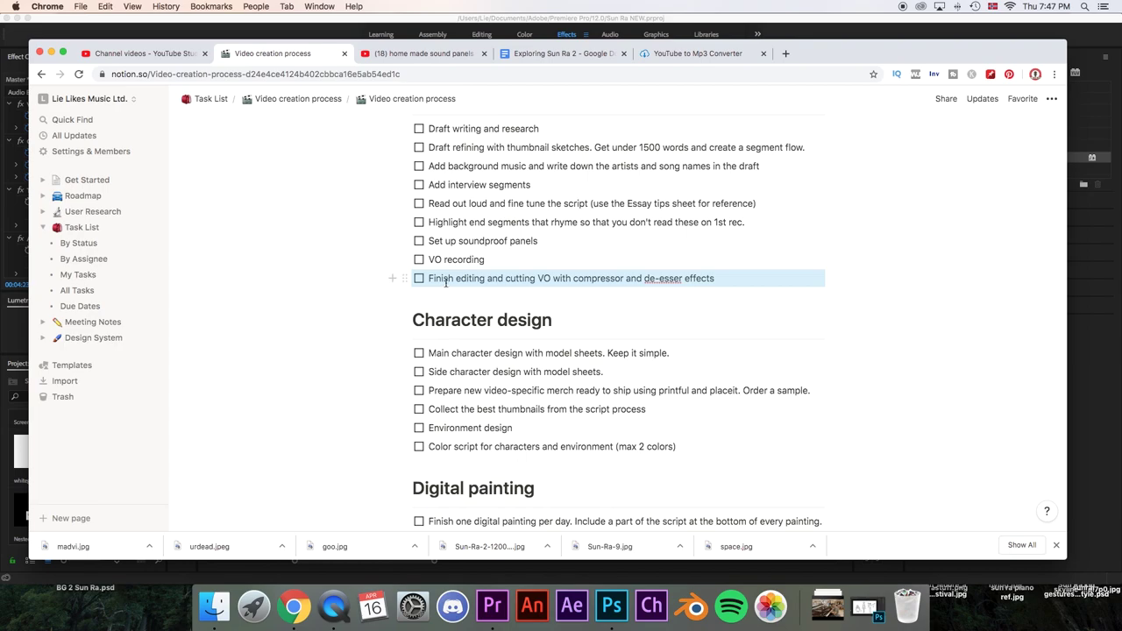
pyautogui.click(441, 278)
pyautogui.moveTo(429, 278)
pyautogui.mouseDown()
pyautogui.moveTo(473, 278)
pyautogui.moveTo(433, 281)
pyautogui.mouseUp()
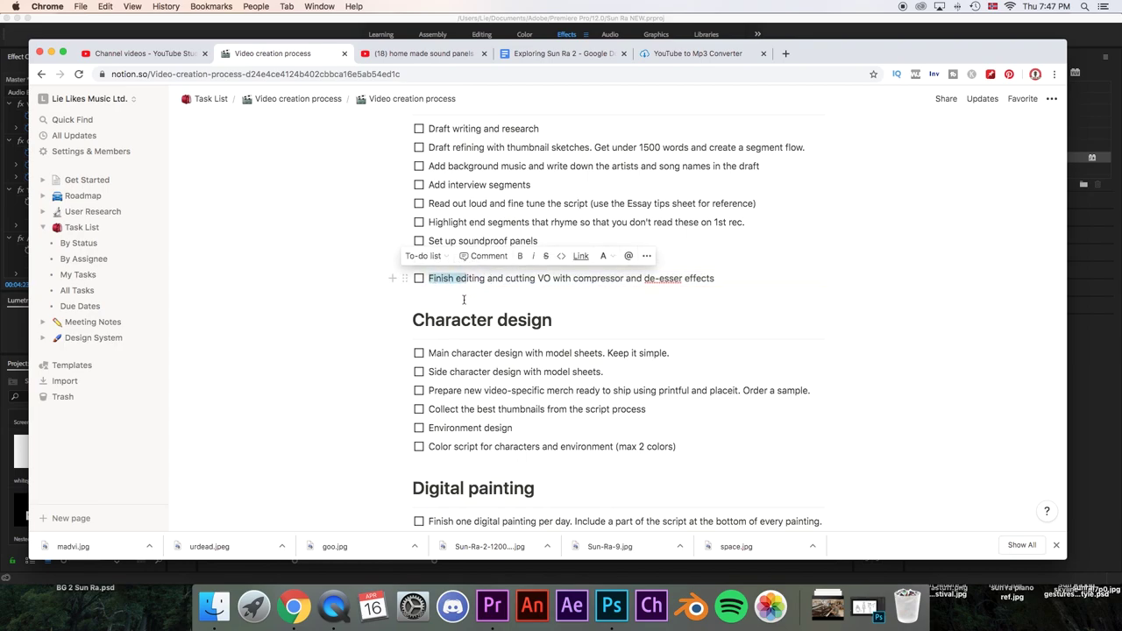
pyautogui.press('super+z')
pyautogui.scroll(3, 462, 301)
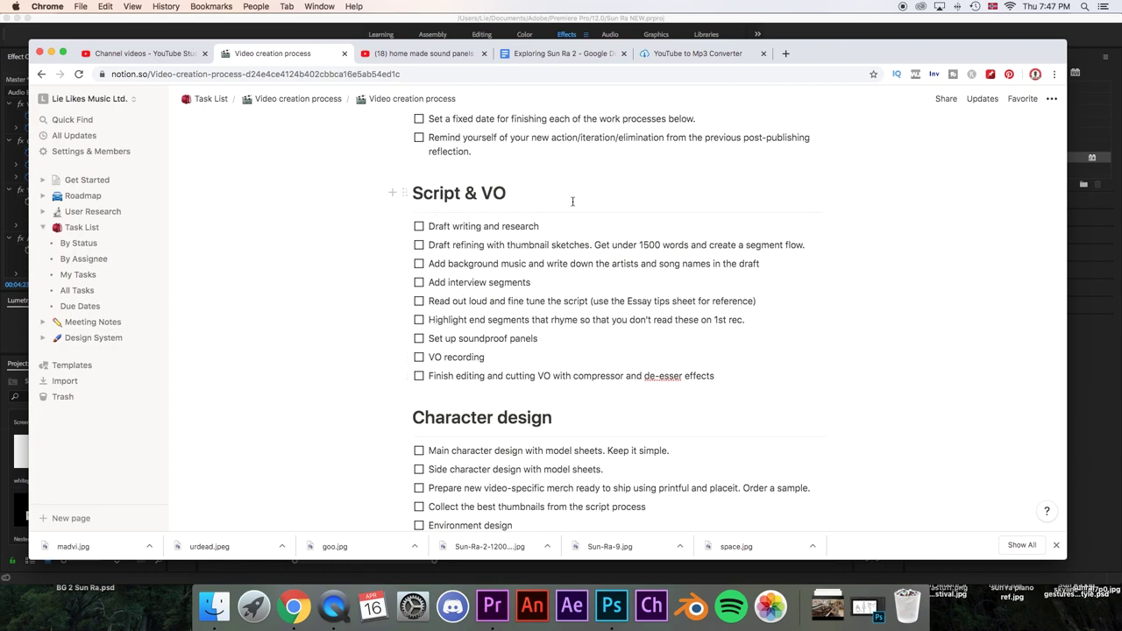
pyautogui.scroll(-1, 434, 384)
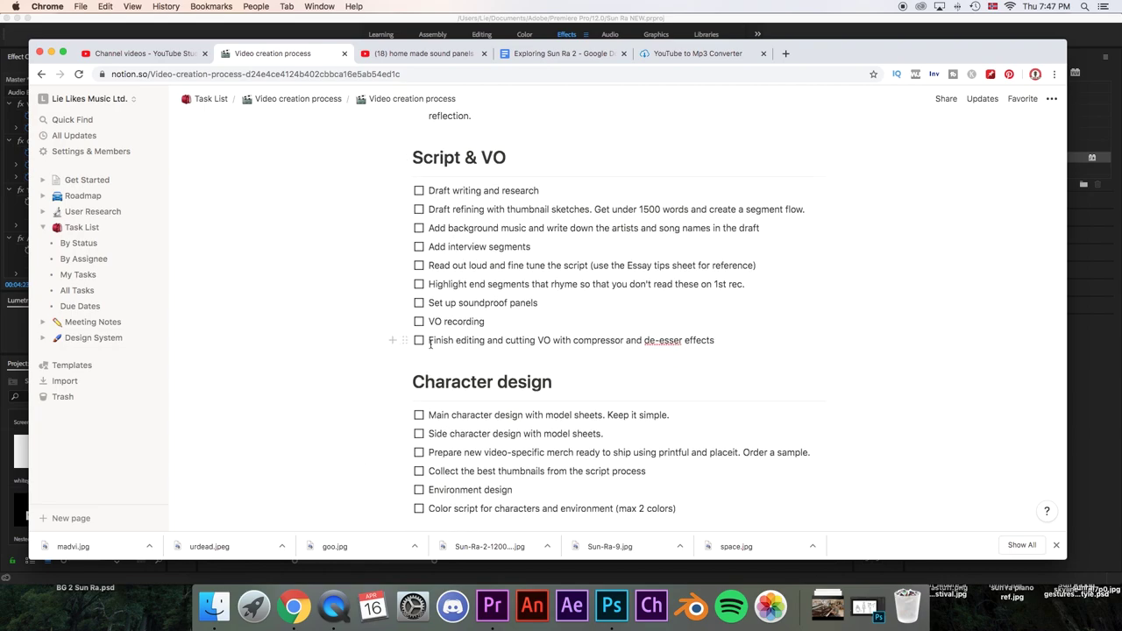
pyautogui.moveTo(430, 340); pyautogui.dragTo(723, 340)
pyautogui.click(604, 356)
# Highlight the words "compressor" and "de-esser" in turn in the last to-do under Script & VO
pyautogui.moveTo(624, 342); pyautogui.dragTo(575, 340)
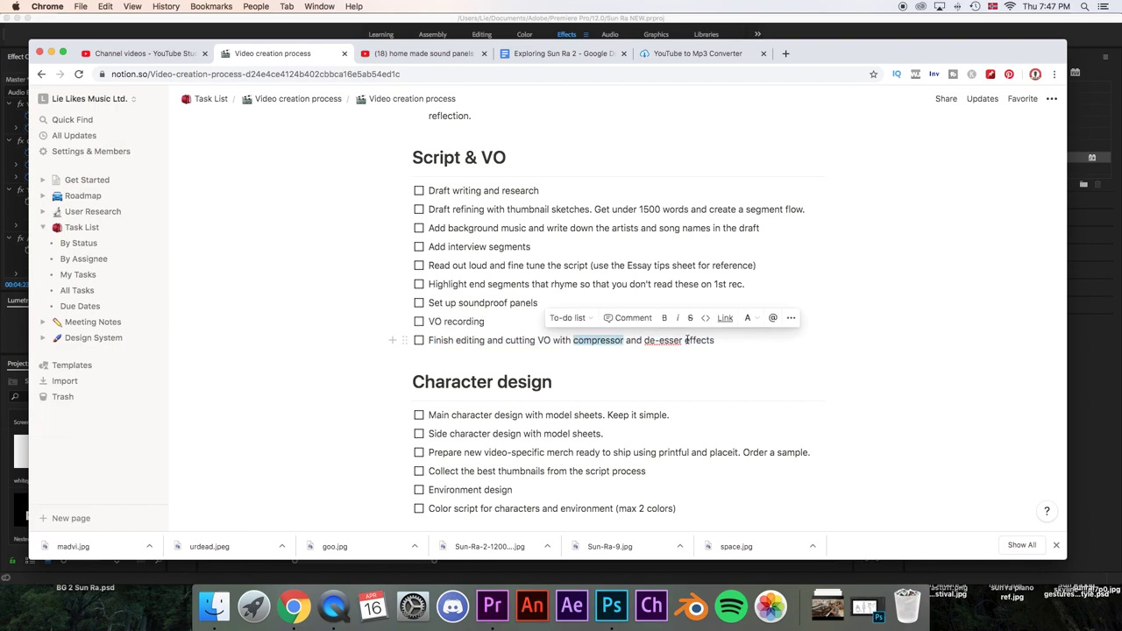
pyautogui.moveTo(684, 340); pyautogui.dragTo(645, 340)
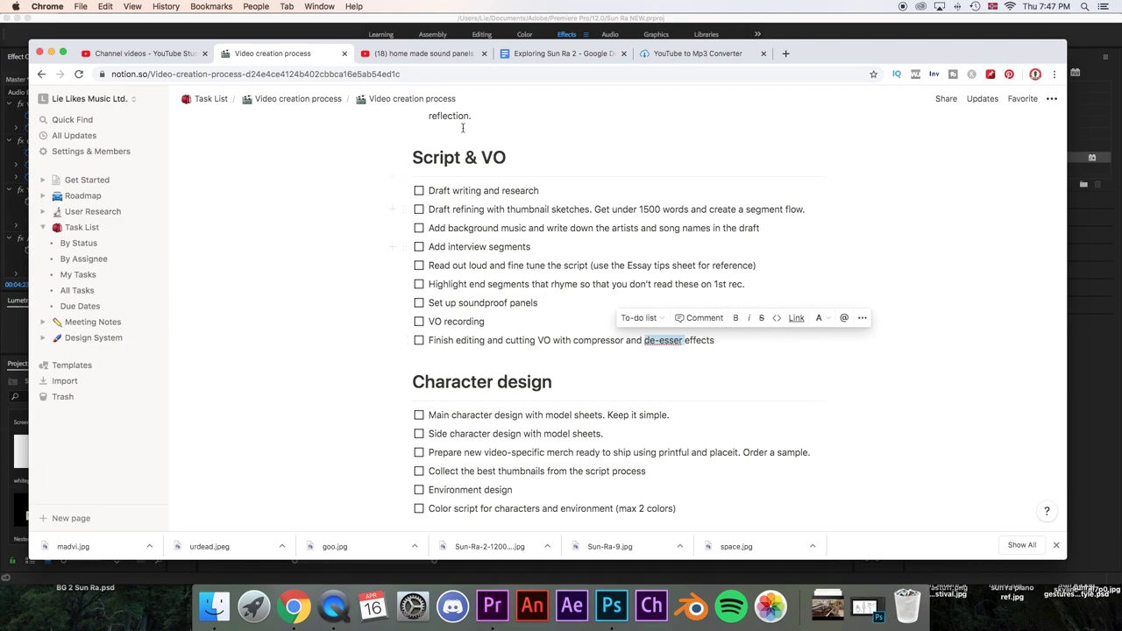
pyautogui.click(406, 54)
pyautogui.click(303, 55)
pyautogui.click(625, 342)
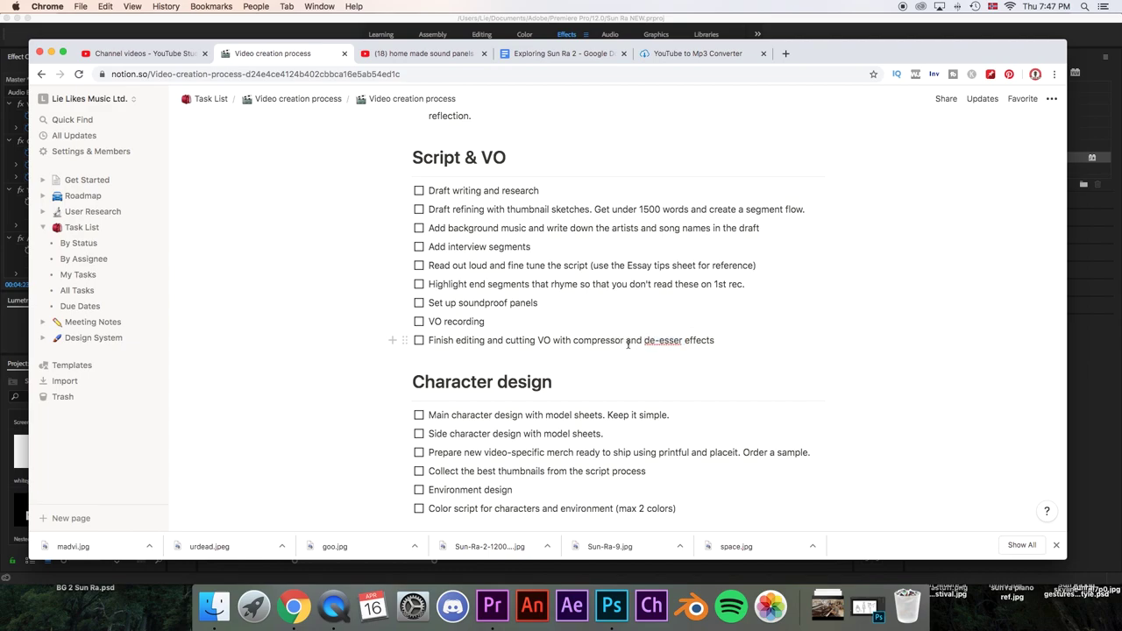
pyautogui.moveTo(625, 342); pyautogui.dragTo(573, 343)
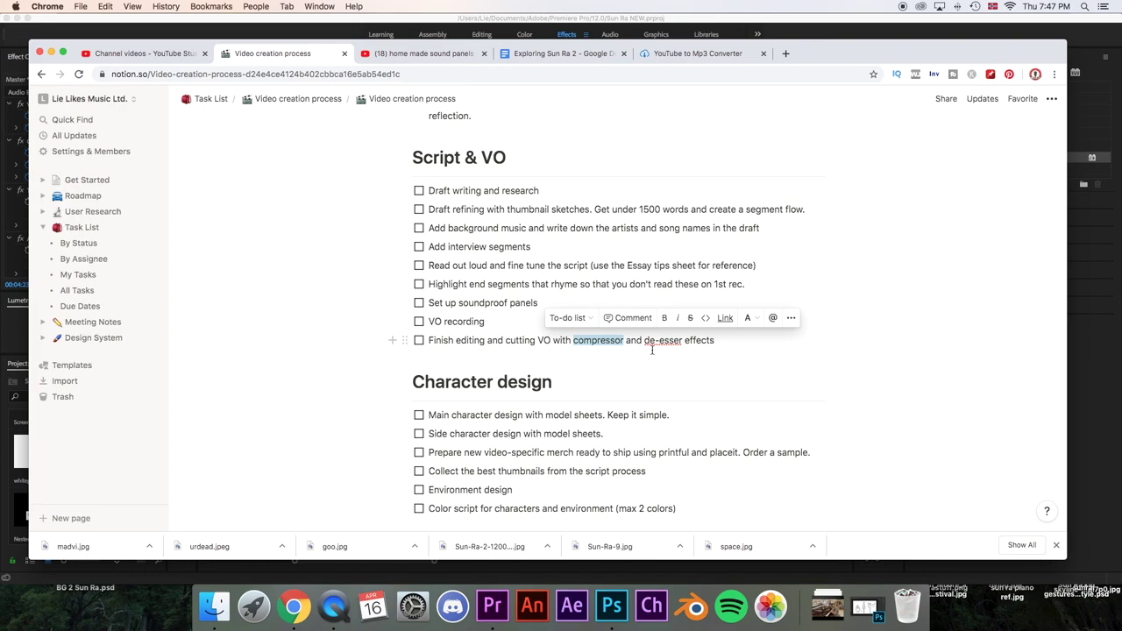
pyautogui.click(650, 344)
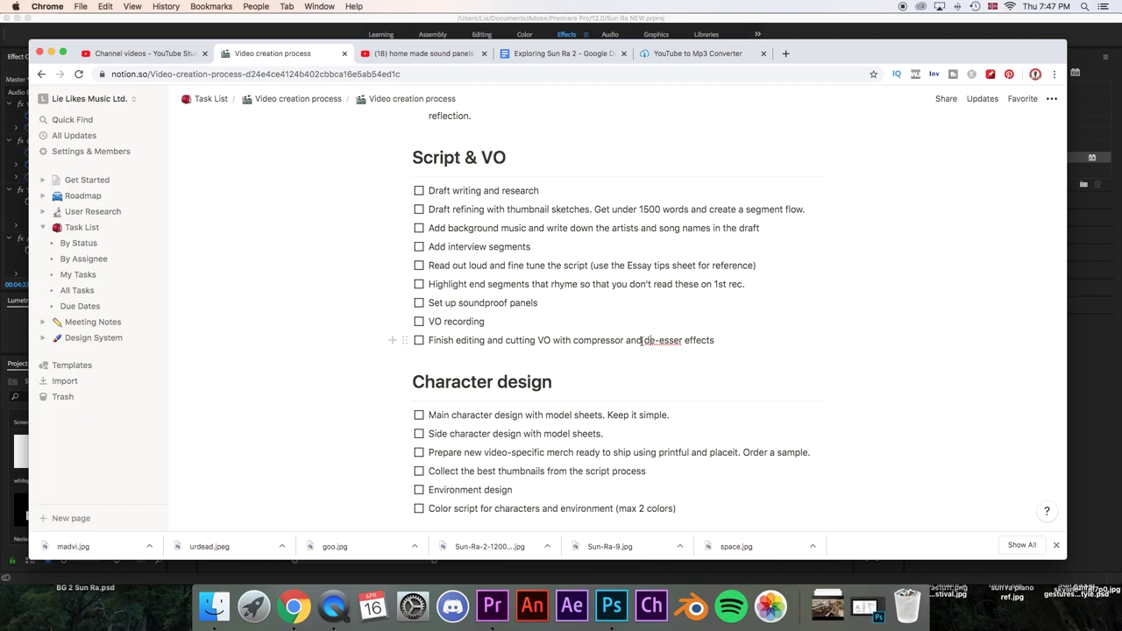
pyautogui.moveTo(646, 341); pyautogui.dragTo(682, 344)
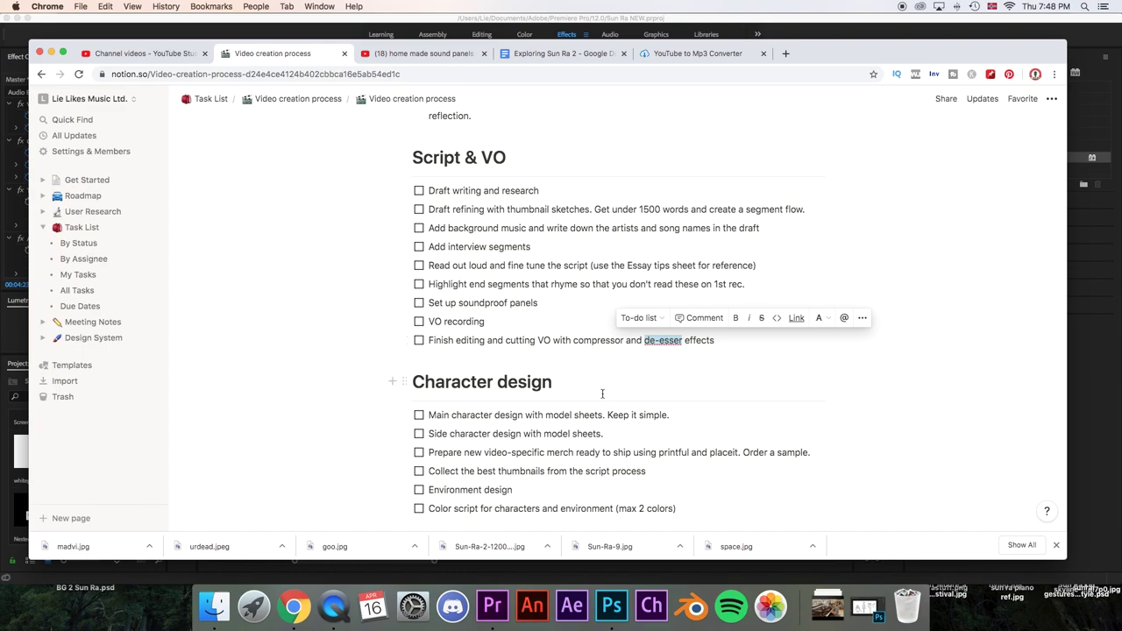
# Highlight the "Character design" heading, followed by only its word "Character"
pyautogui.scroll(-3, 602, 392)
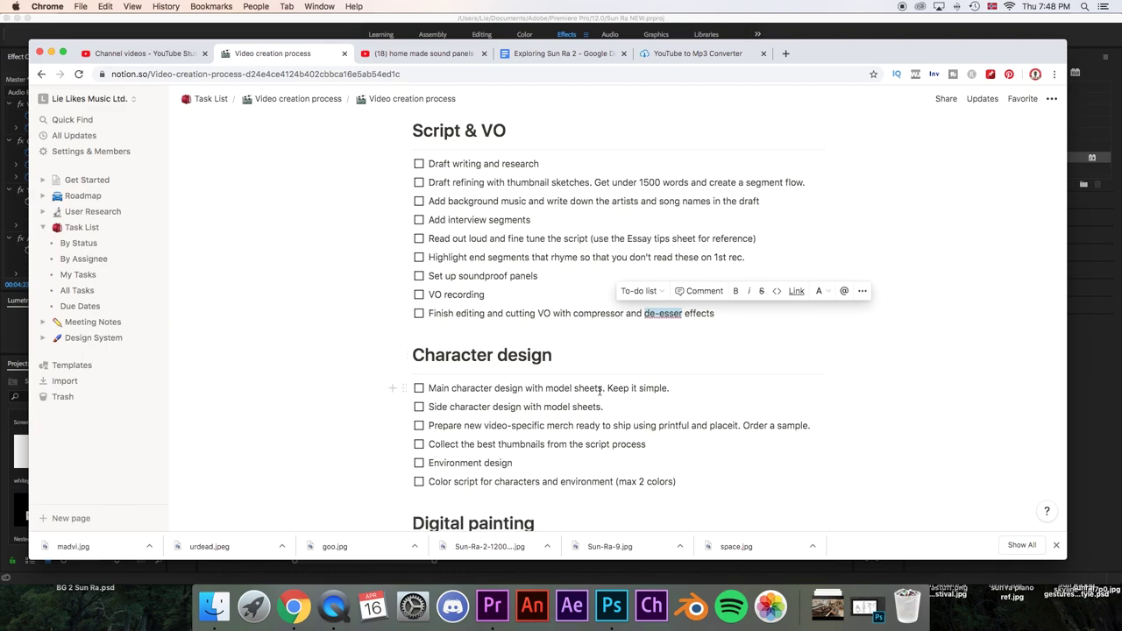
pyautogui.click(564, 307)
pyautogui.moveTo(564, 307); pyautogui.dragTo(436, 310)
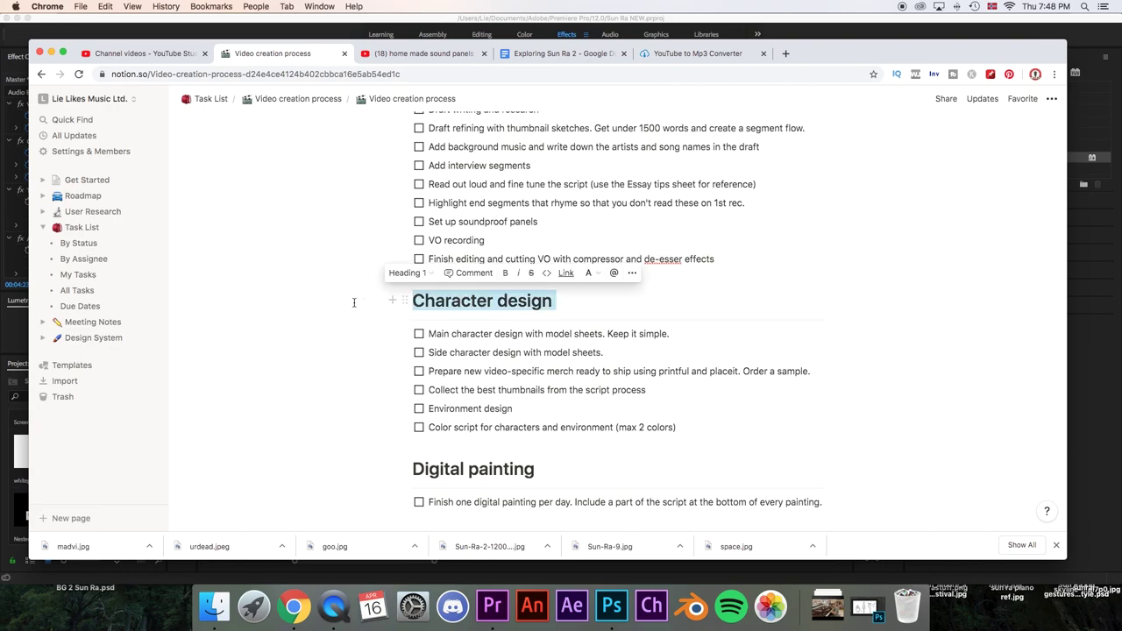
pyautogui.scroll(3, 353, 303)
pyautogui.scroll(-2, 353, 303)
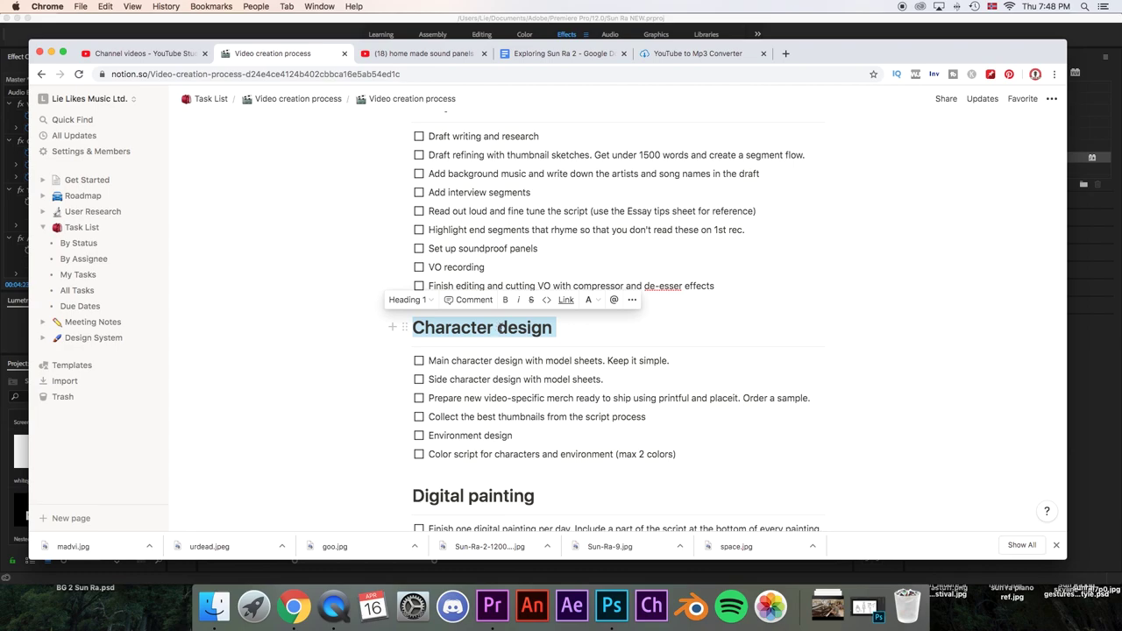
pyautogui.click(500, 326)
pyautogui.moveTo(494, 327); pyautogui.dragTo(413, 327)
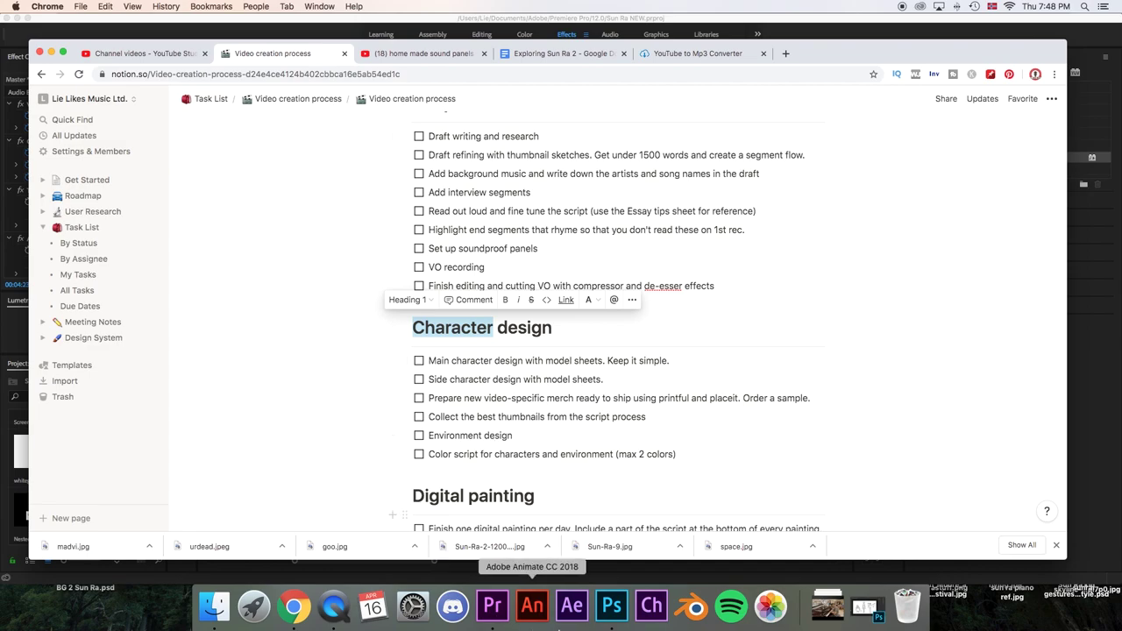
# Switch to Premiere Pro to glance at the vignette sequence, and return to the checklist in Chrome
pyautogui.click(495, 617)
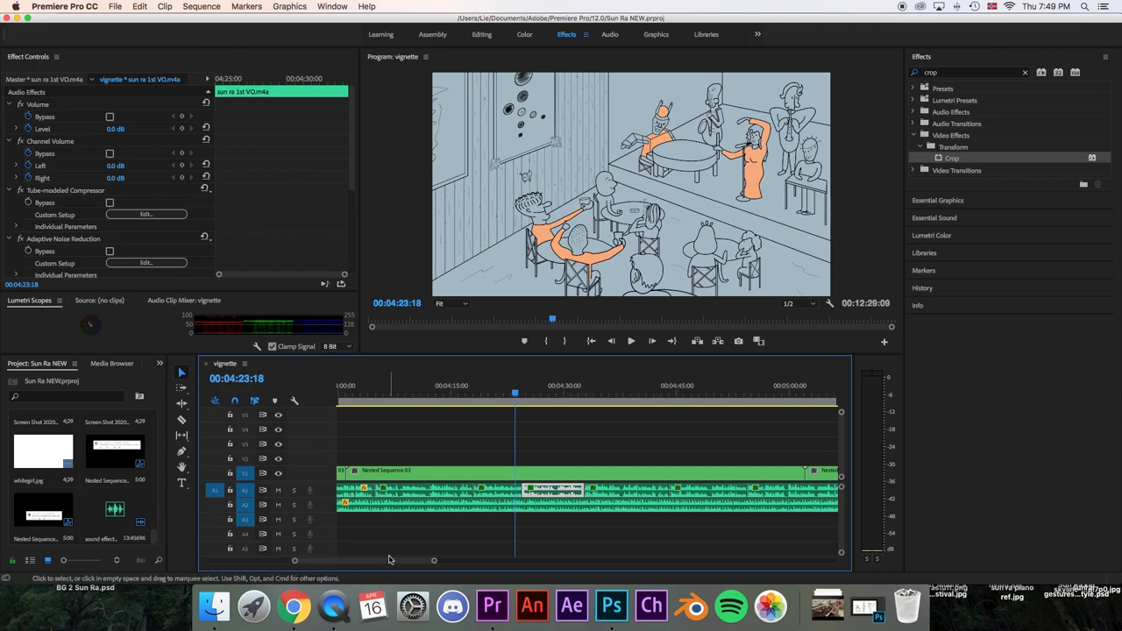
pyautogui.click(295, 606)
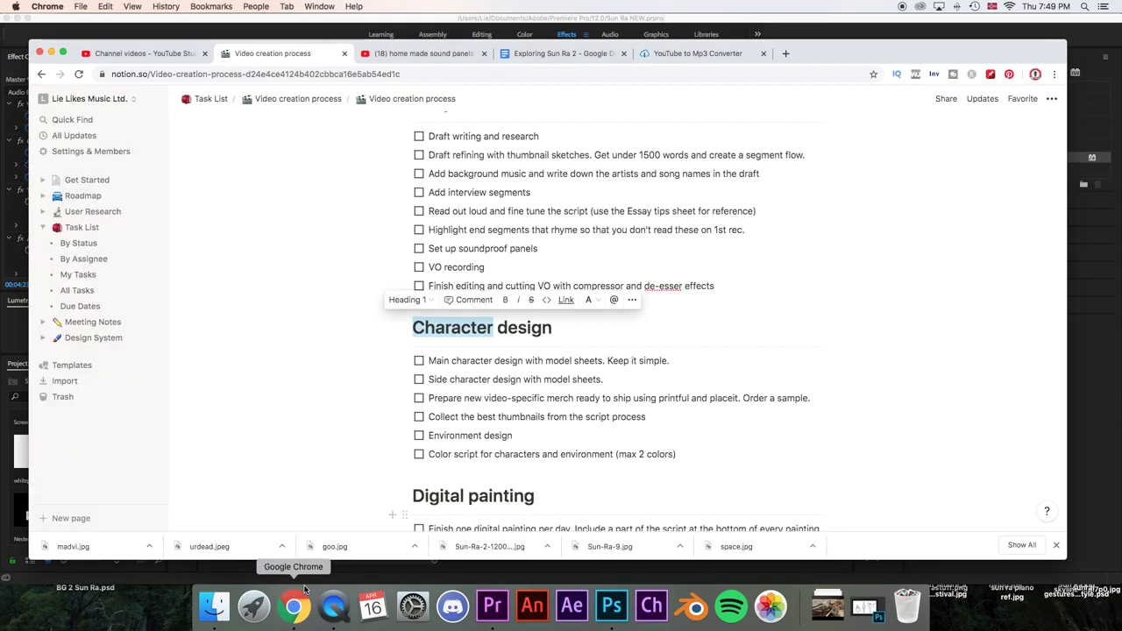
pyautogui.press('super+Tab')
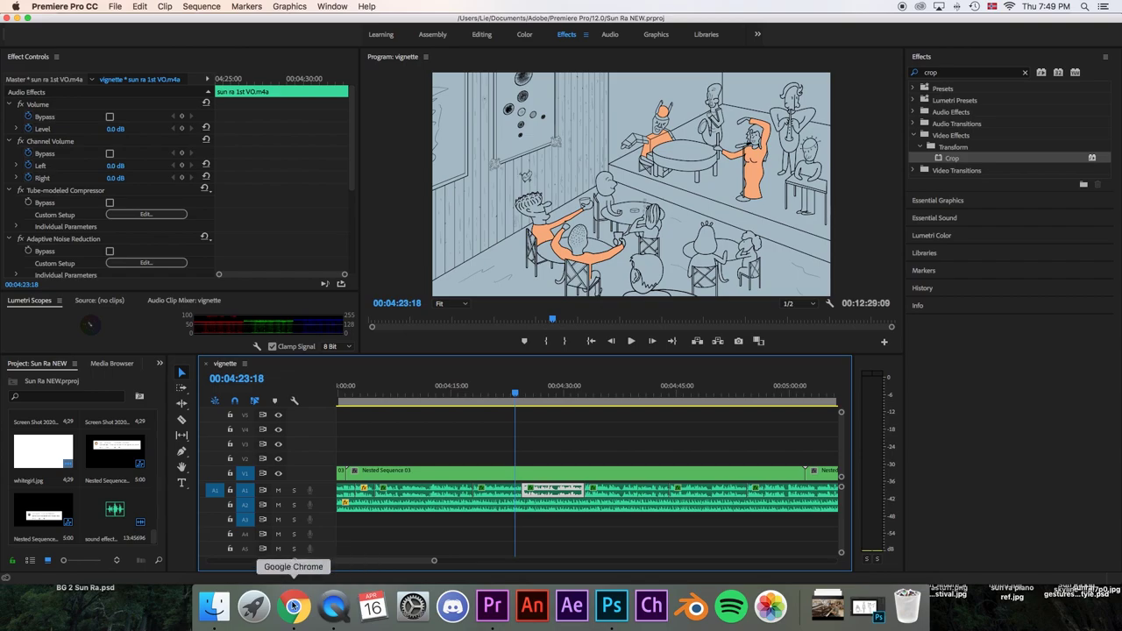
pyautogui.click(294, 605)
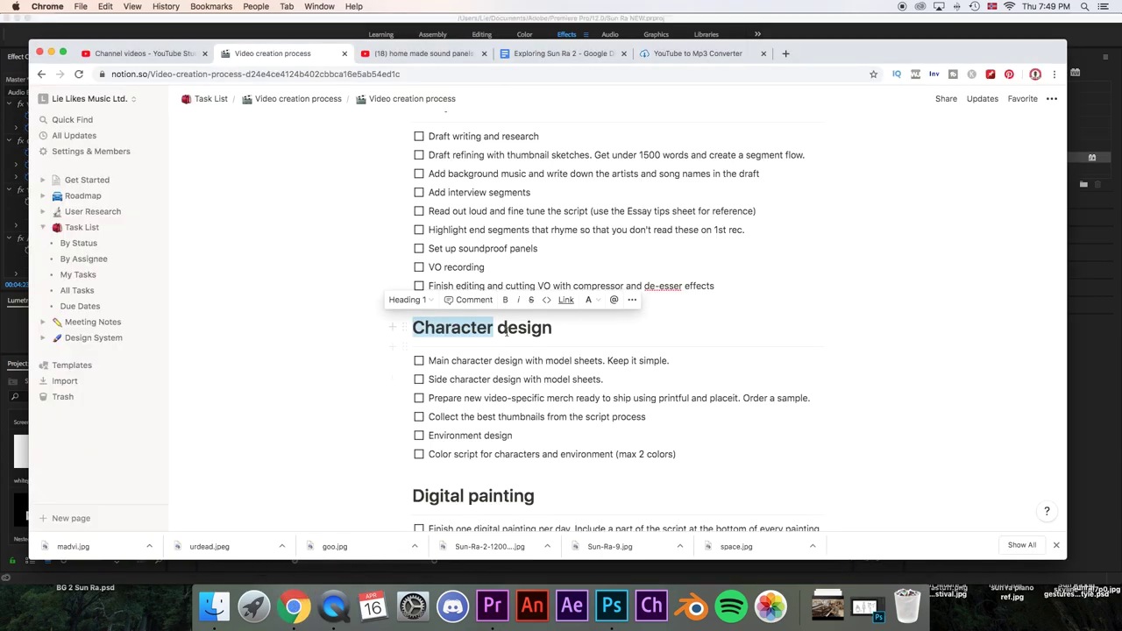
# Highlight the full "Character design" heading in the checklist
pyautogui.click(570, 330)
pyautogui.moveTo(570, 330); pyautogui.dragTo(416, 322)
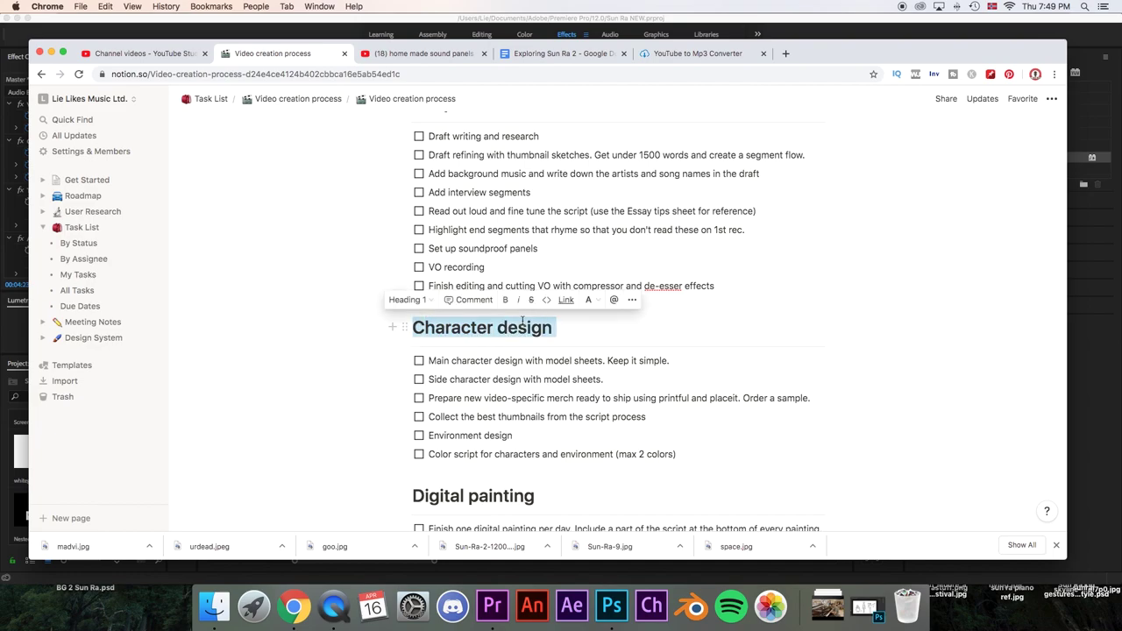
pyautogui.click(548, 329)
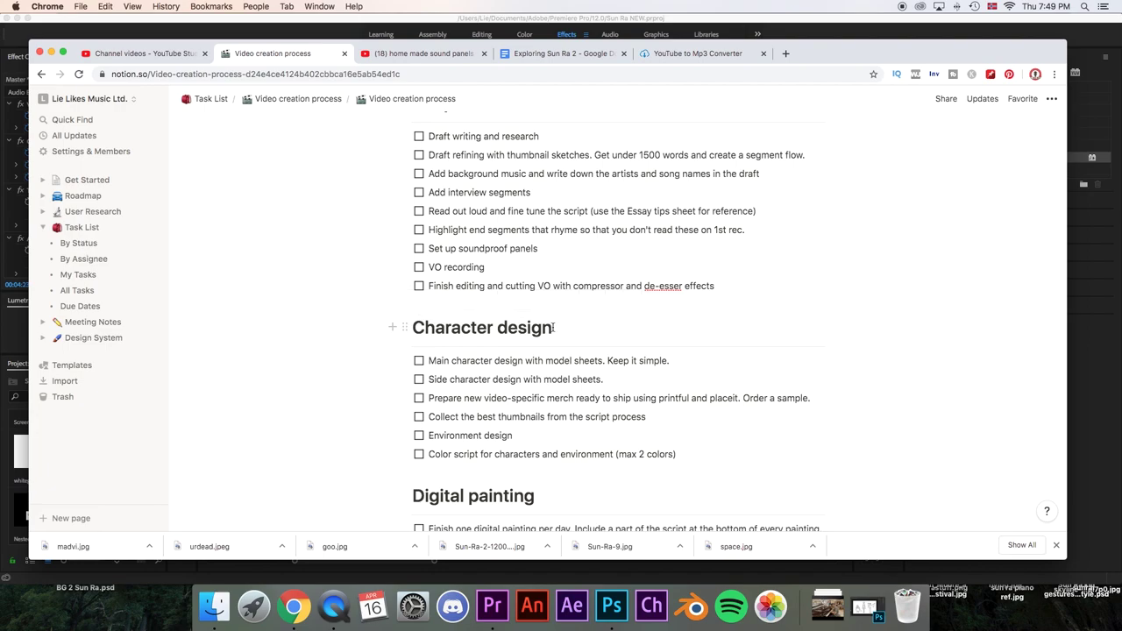
pyautogui.moveTo(548, 329); pyautogui.dragTo(412, 327)
pyautogui.scroll(-2, 469, 342)
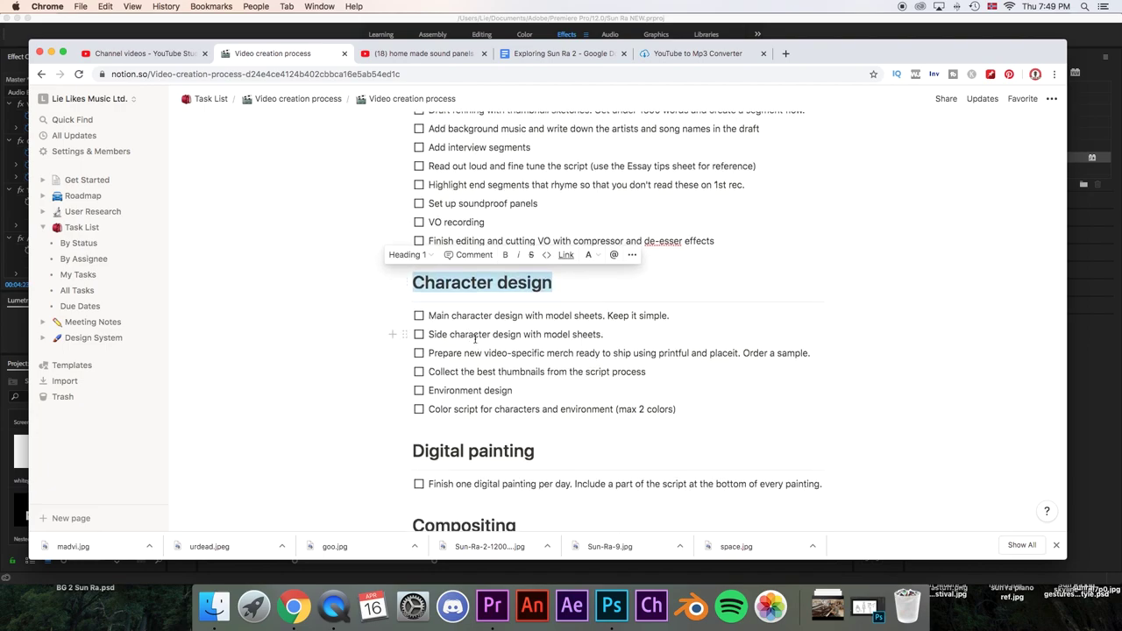
pyautogui.click(548, 292)
pyautogui.moveTo(554, 284); pyautogui.dragTo(412, 283)
# Switch to Premiere Pro and select the This_Little_Light_of_Mine.mp3 clip on track A2
pyautogui.click(334, 584)
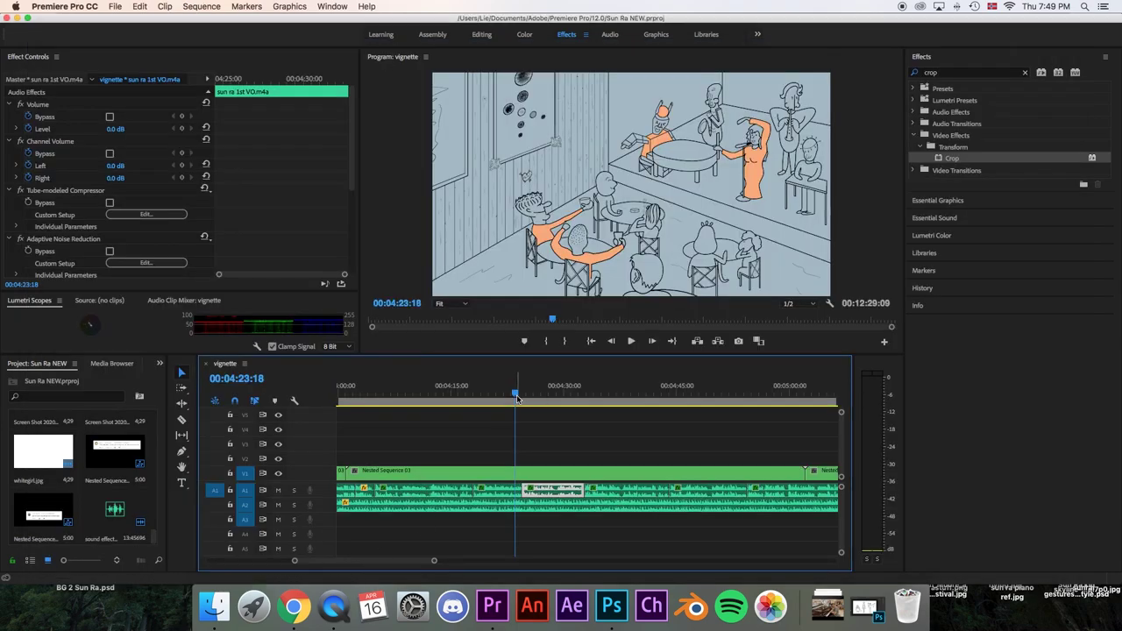
pyautogui.click(565, 511)
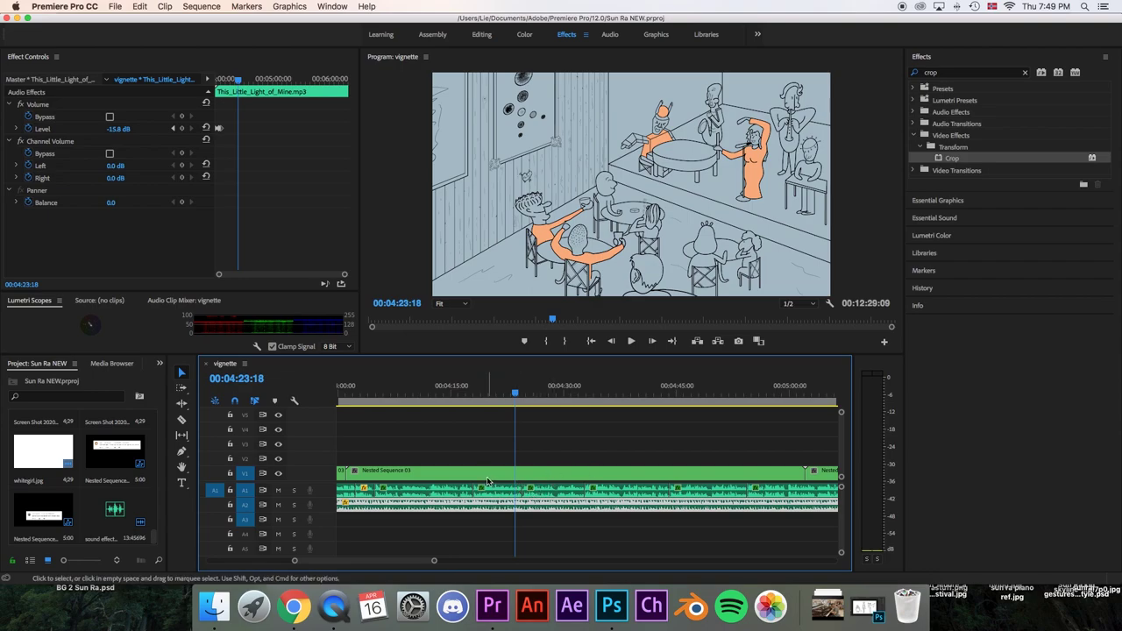
pyautogui.moveTo(403, 564); pyautogui.dragTo(401, 564)
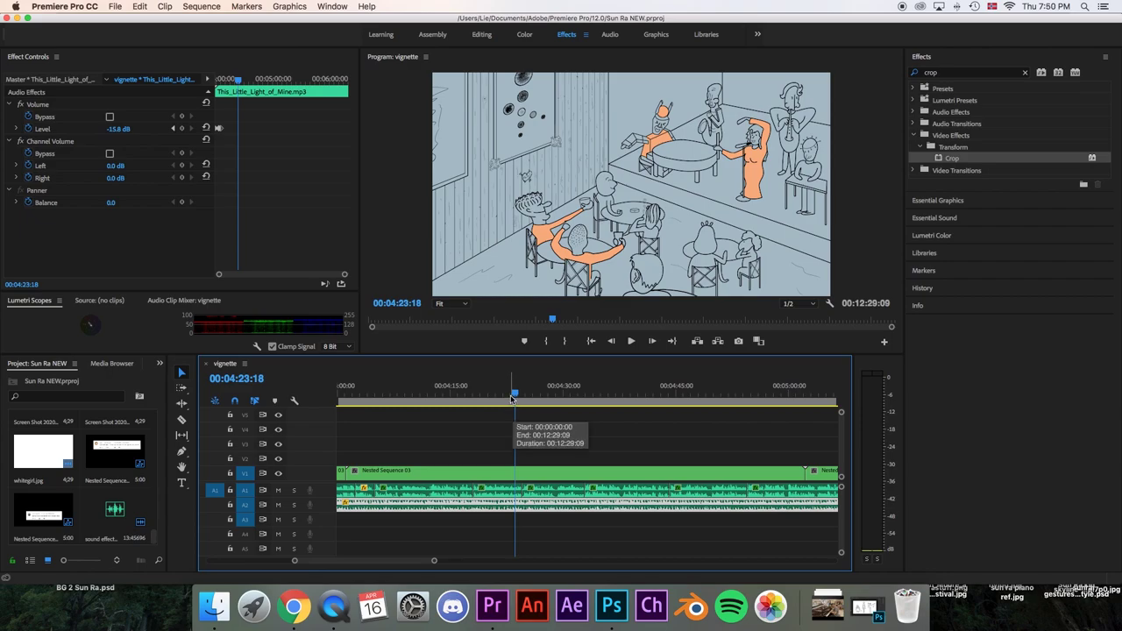
# Return to the checklist in Chrome and highlight the "Character design" heading again
pyautogui.click(294, 607)
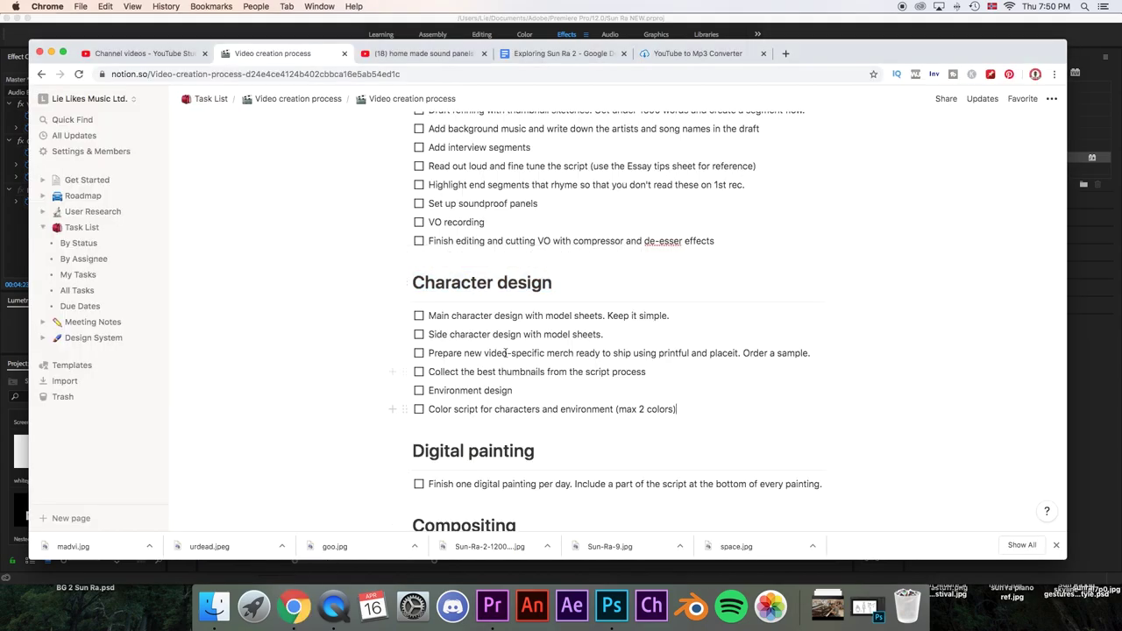
pyautogui.press('Escape')
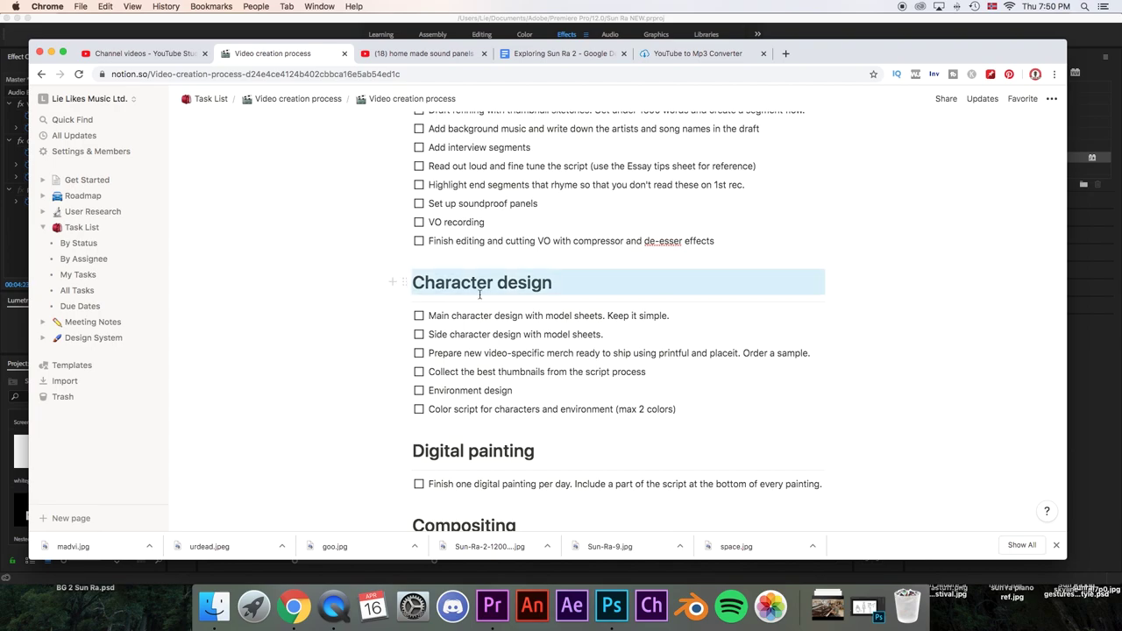
pyautogui.click(477, 290)
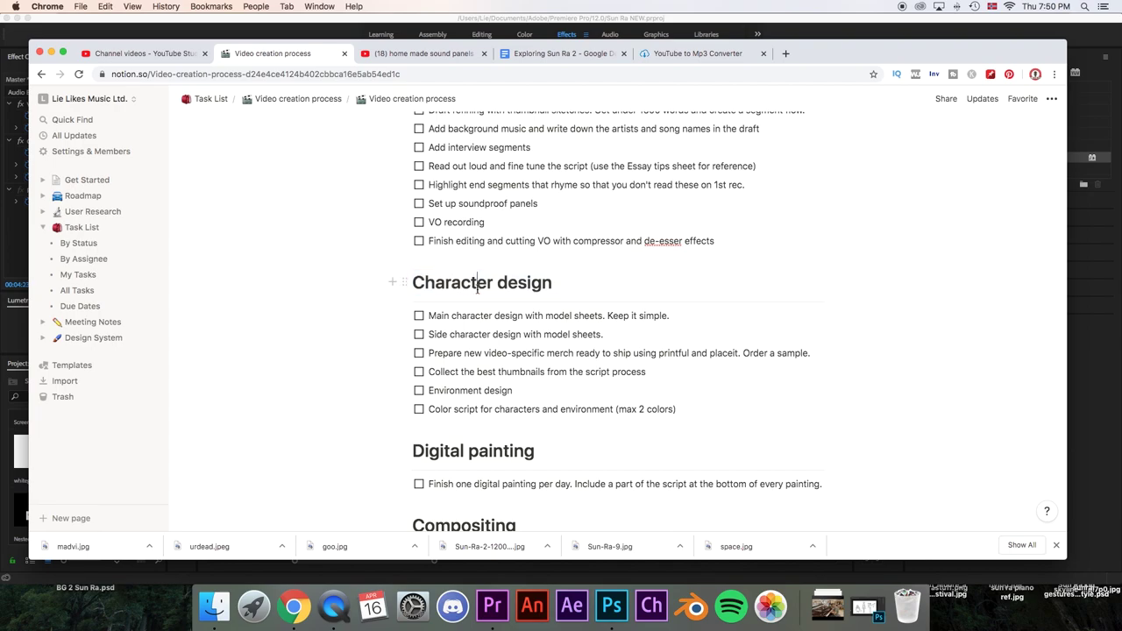
pyautogui.moveTo(554, 282); pyautogui.dragTo(414, 282)
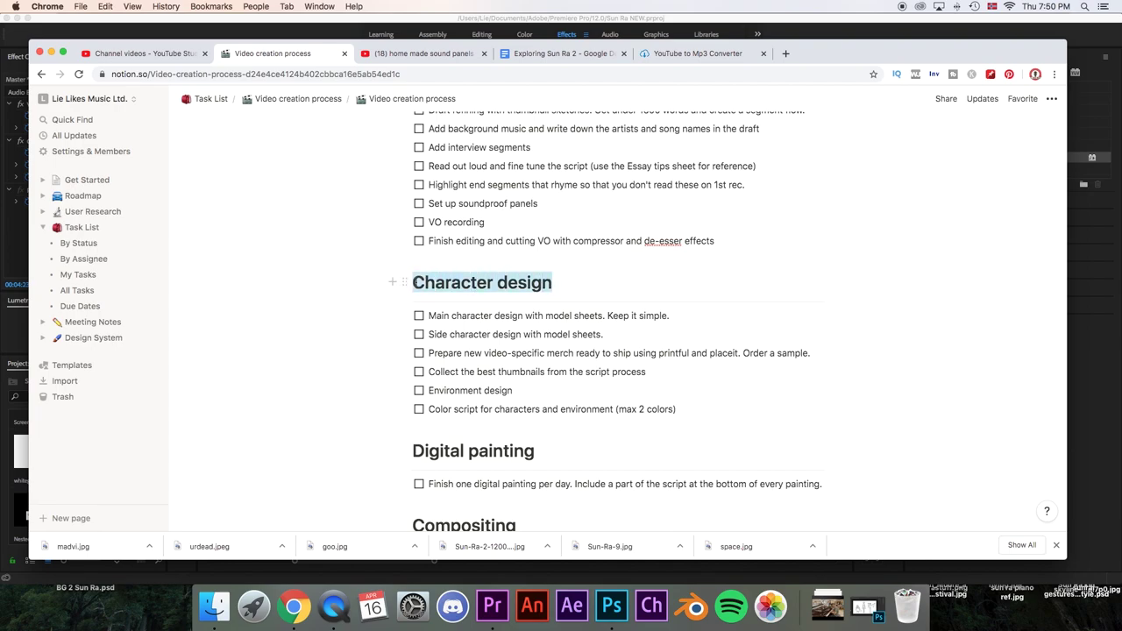
pyautogui.click(495, 286)
pyautogui.moveTo(554, 283); pyautogui.dragTo(421, 283)
# Highlight the "Digital painting" heading and the "Compositing" heading in turn, and review the sections from Script & VO to Compositing
pyautogui.scroll(-3, 505, 314)
pyautogui.moveTo(535, 330); pyautogui.dragTo(412, 325)
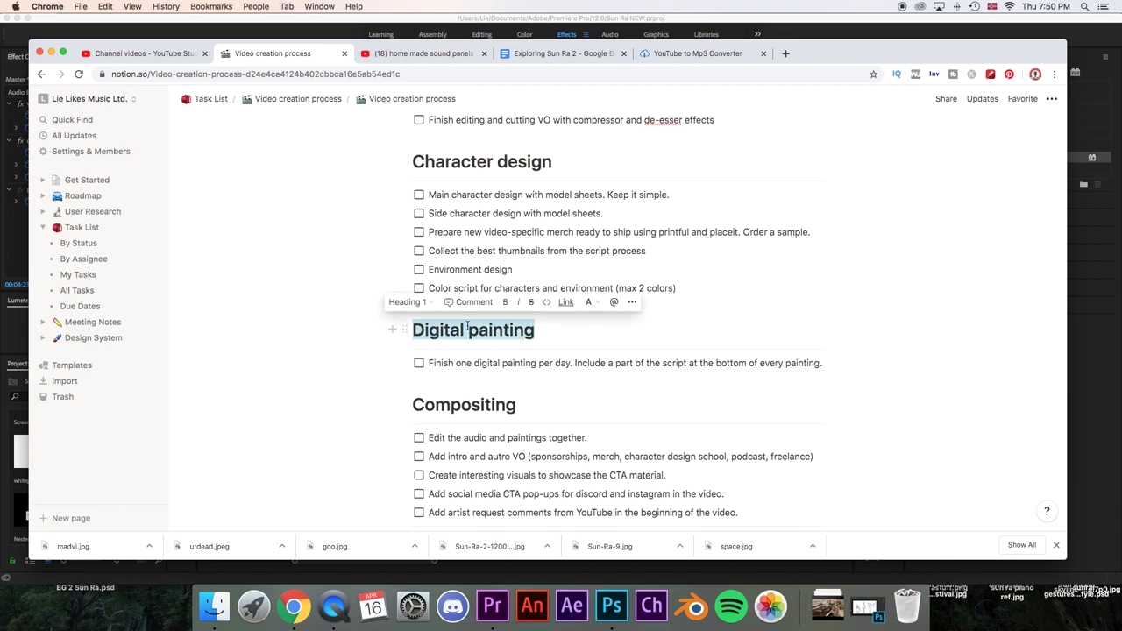
pyautogui.scroll(-1, 451, 350)
pyautogui.scroll(-2, 451, 345)
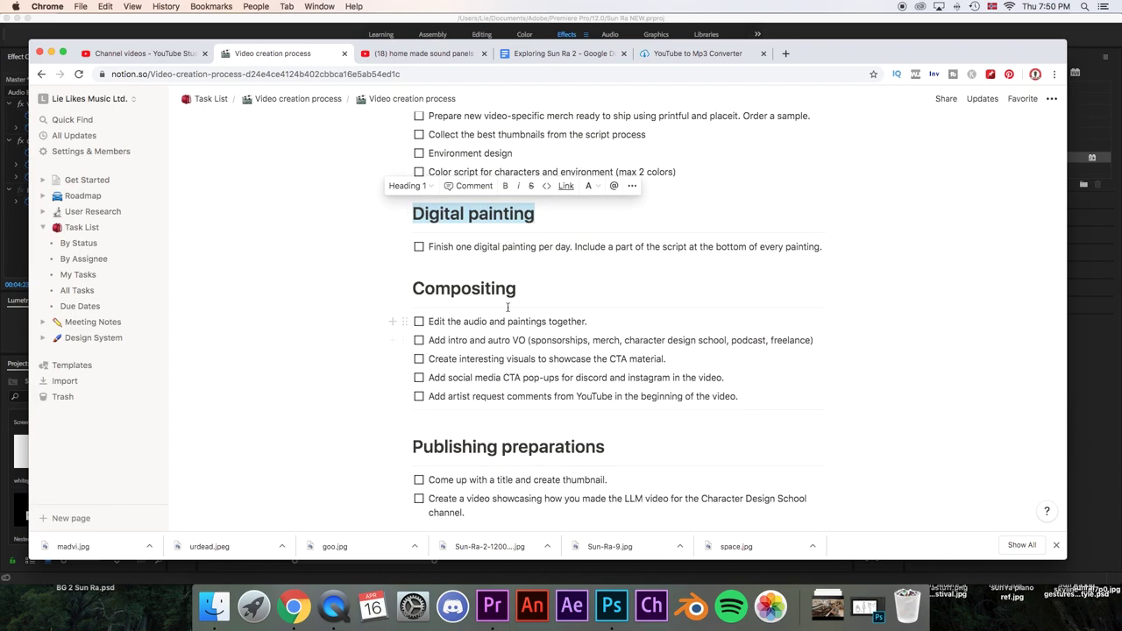
pyautogui.moveTo(520, 288); pyautogui.dragTo(412, 291)
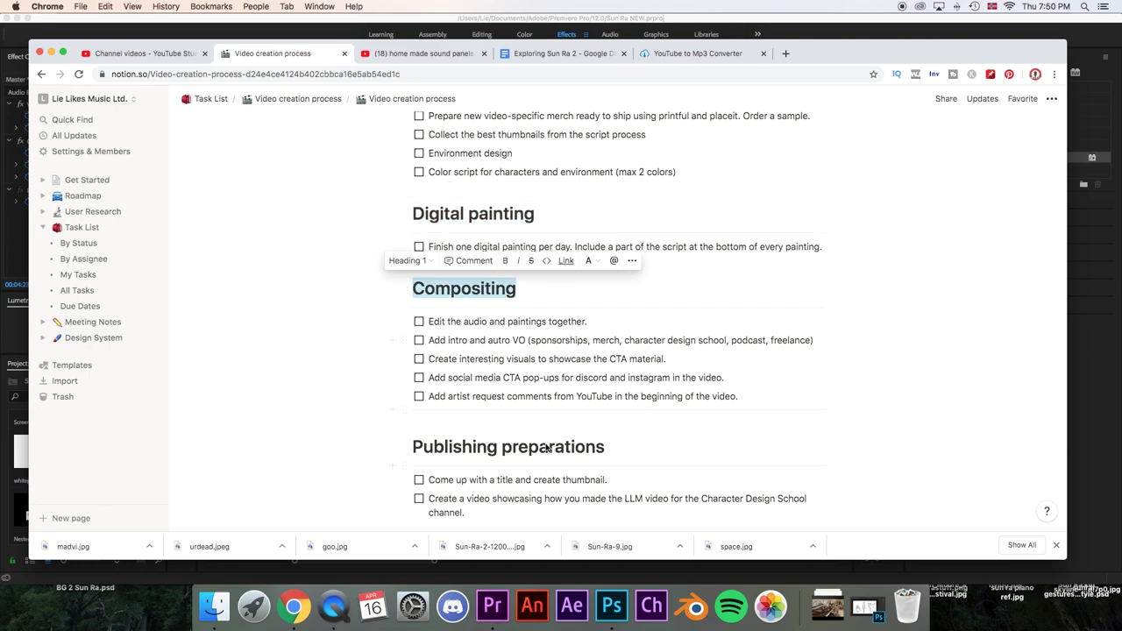
pyautogui.scroll(9, 492, 286)
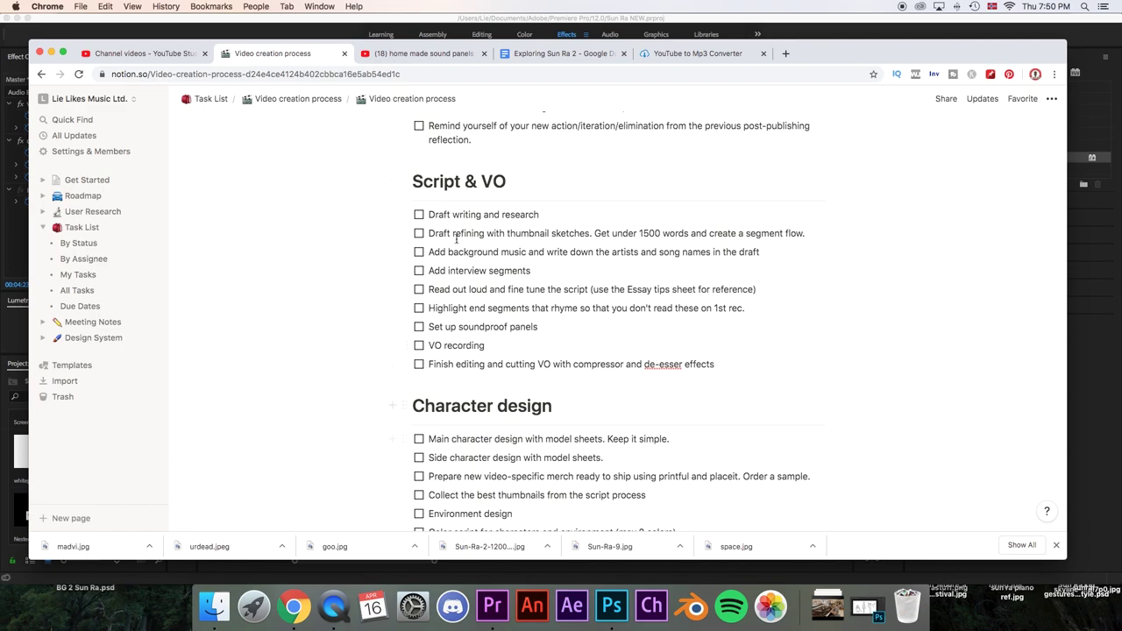
pyautogui.scroll(-9, 451, 226)
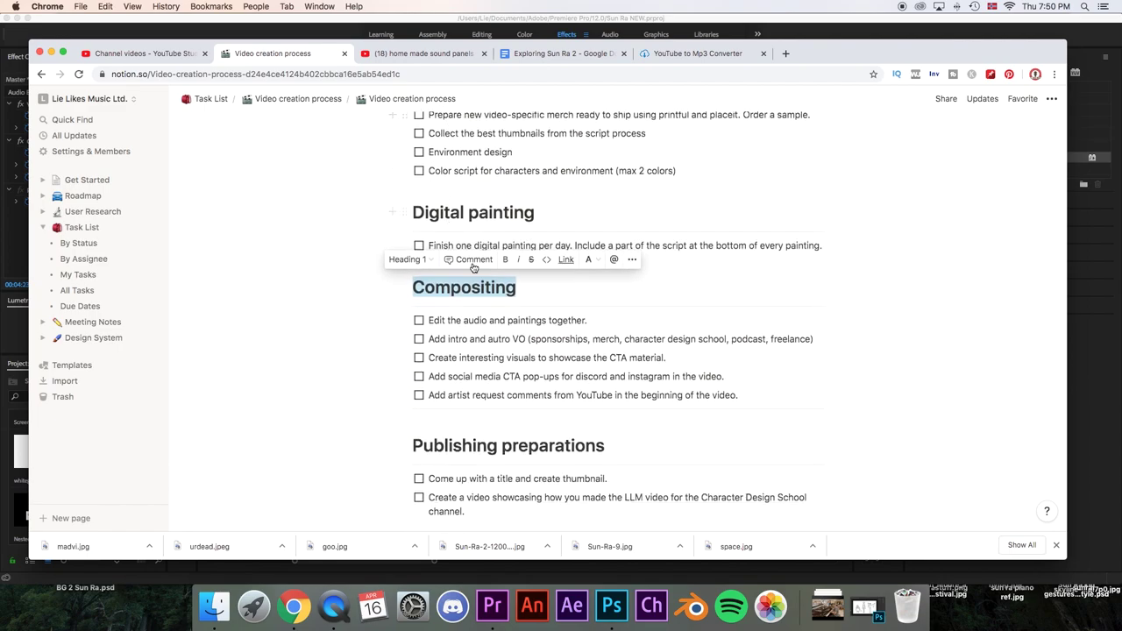
pyautogui.scroll(3, 488, 227)
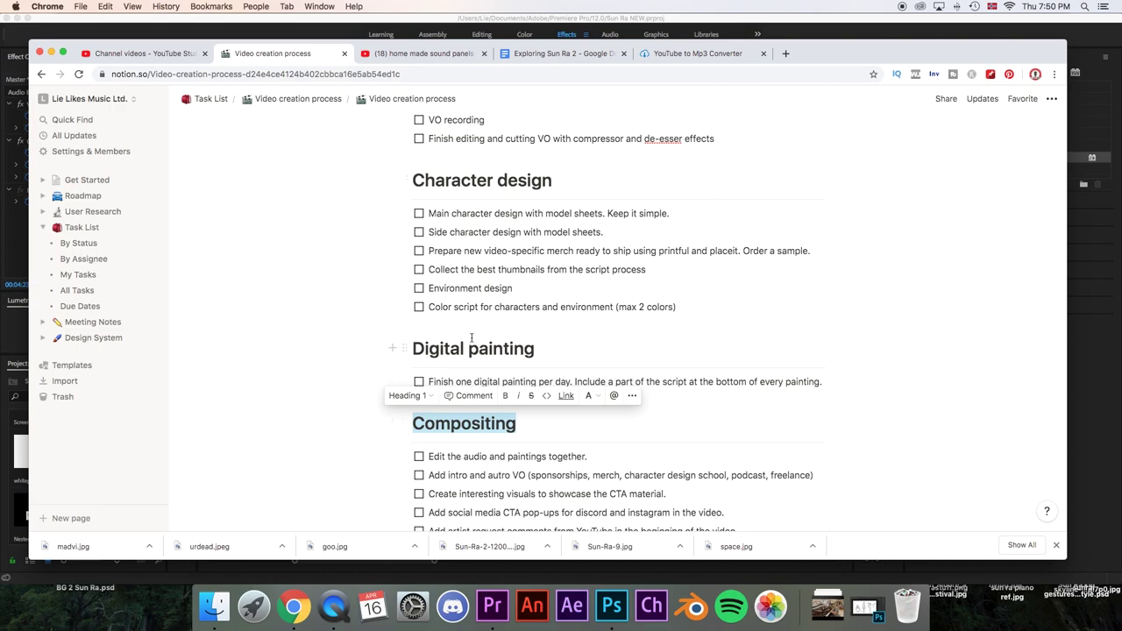
# Highlight the "Compositing" heading again and bring its to-dos into view
pyautogui.scroll(-4, 484, 263)
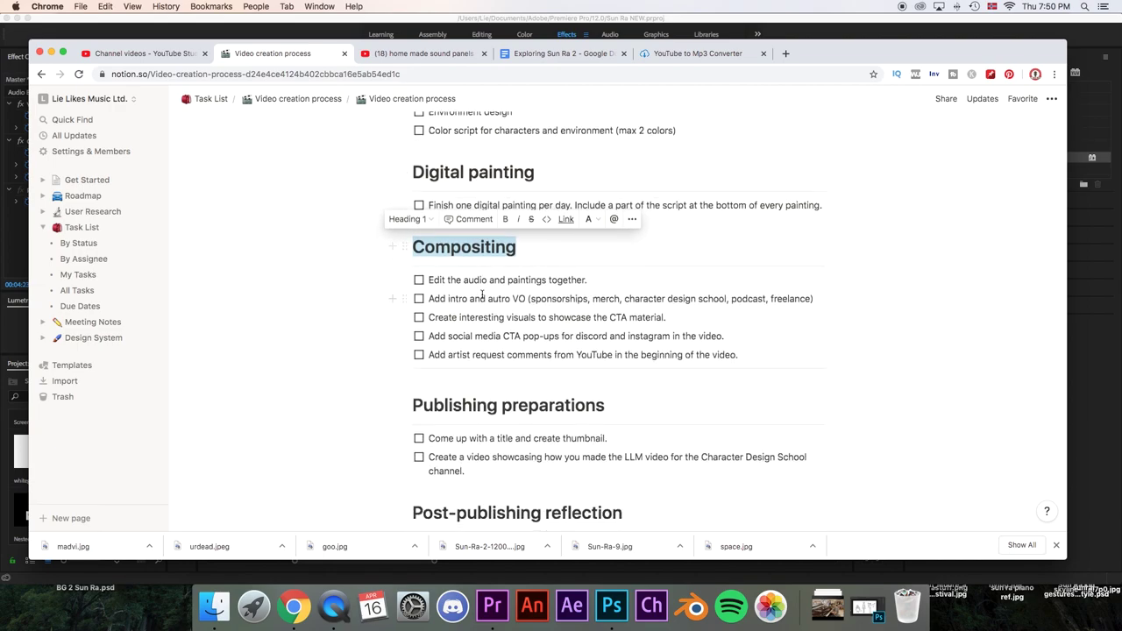
pyautogui.moveTo(535, 247); pyautogui.dragTo(411, 246)
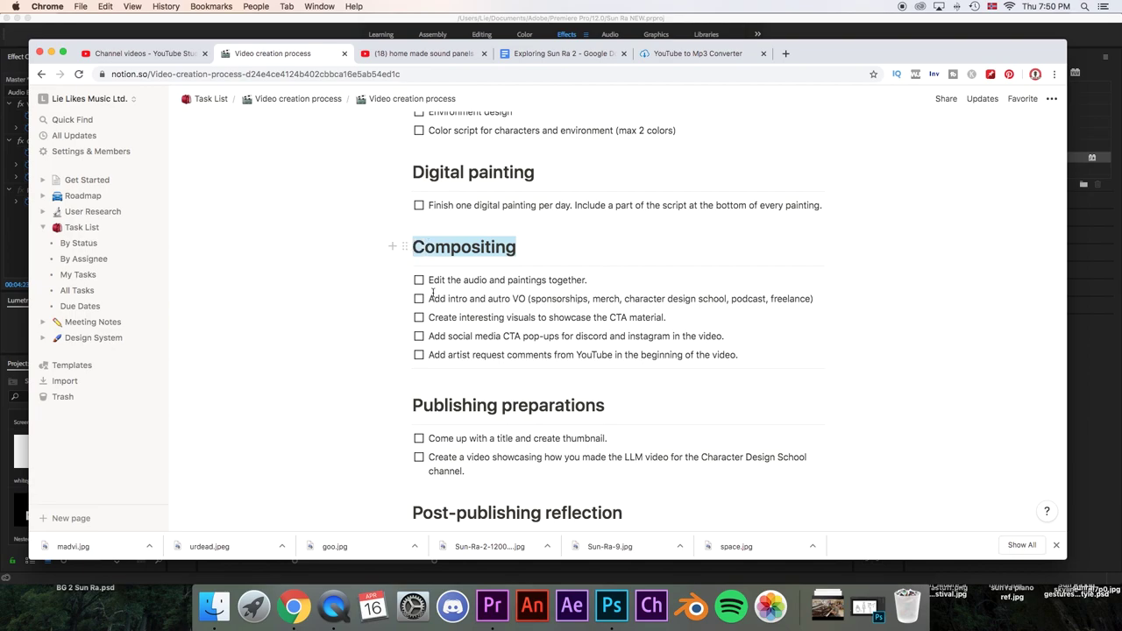
# Switch to Premiere Pro, move the playhead to 00:03:18:25 and select the Instagram handle animation.mov clip on track V2
pyautogui.click(487, 609)
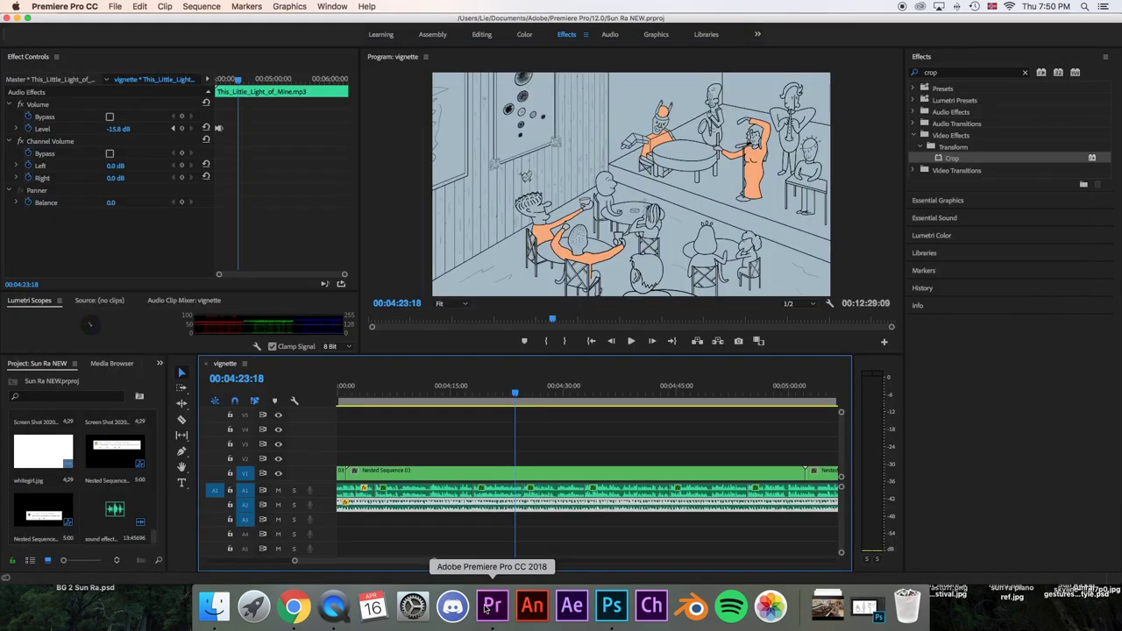
pyautogui.moveTo(432, 562); pyautogui.dragTo(628, 559)
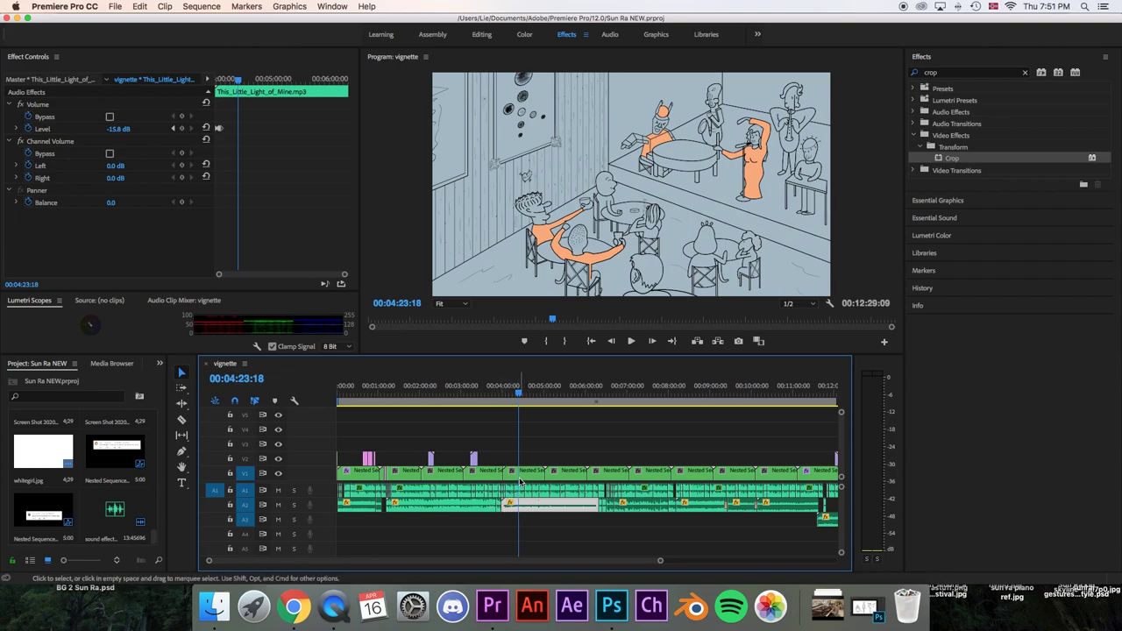
pyautogui.click(523, 474)
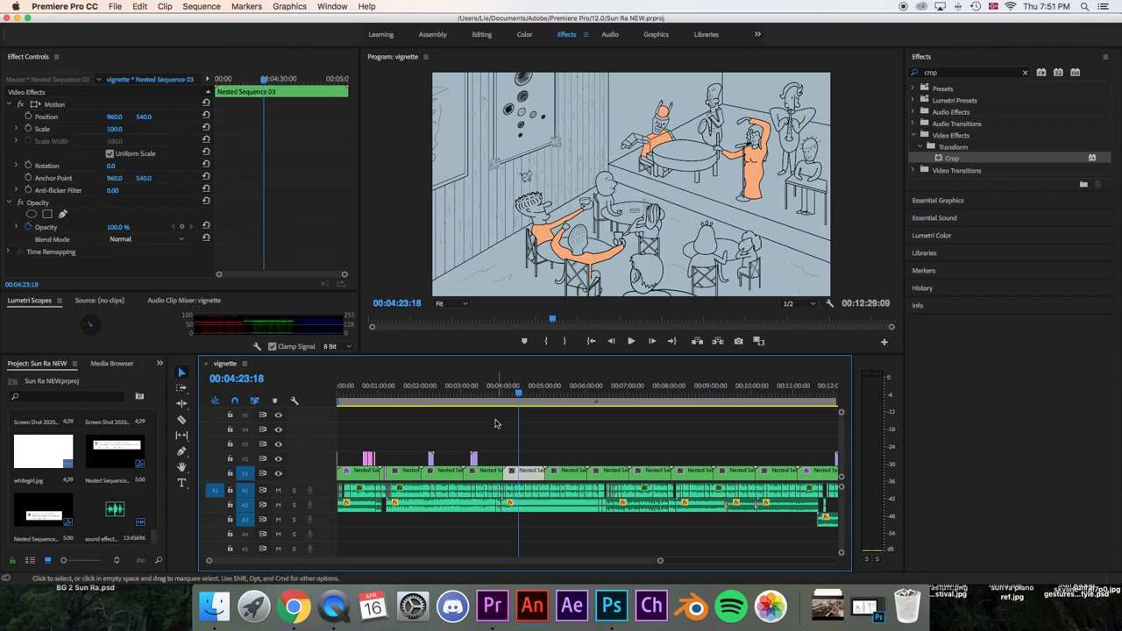
pyautogui.click(475, 394)
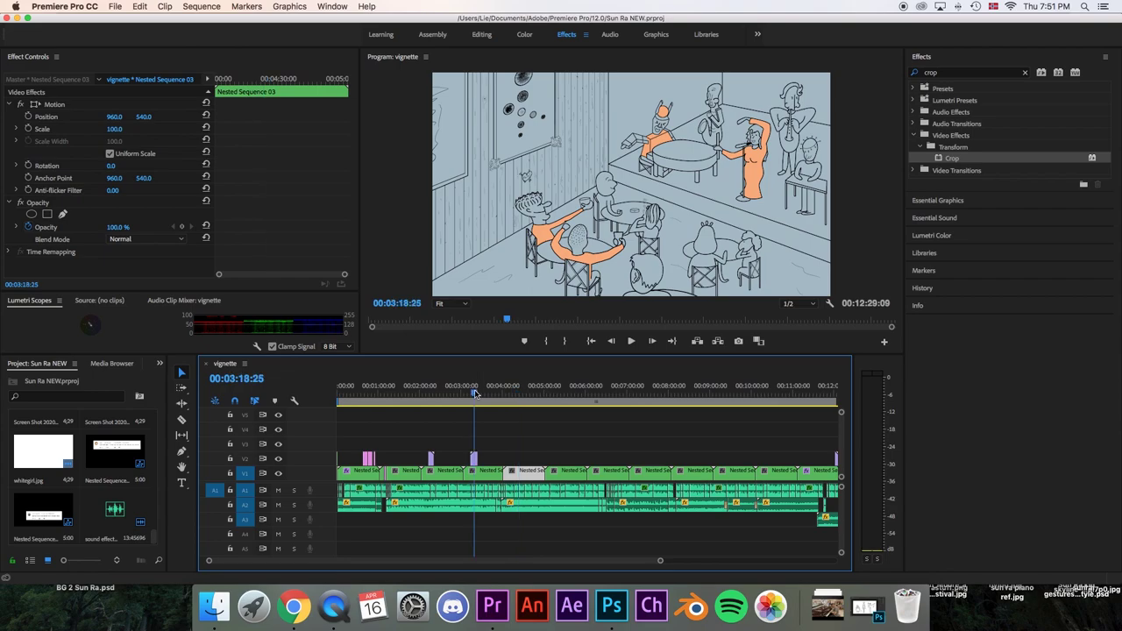
pyautogui.click(473, 459)
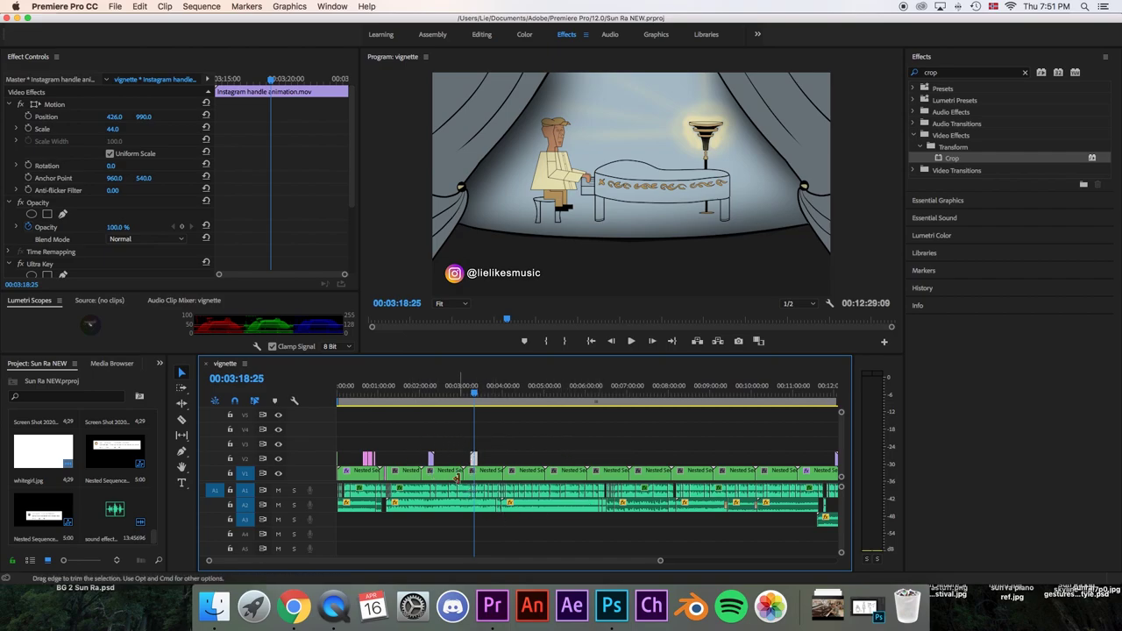
# Return to the checklist in Chrome and highlight the to-do about adding artist request comments from YouTube, then clear the highlight
pyautogui.click(303, 616)
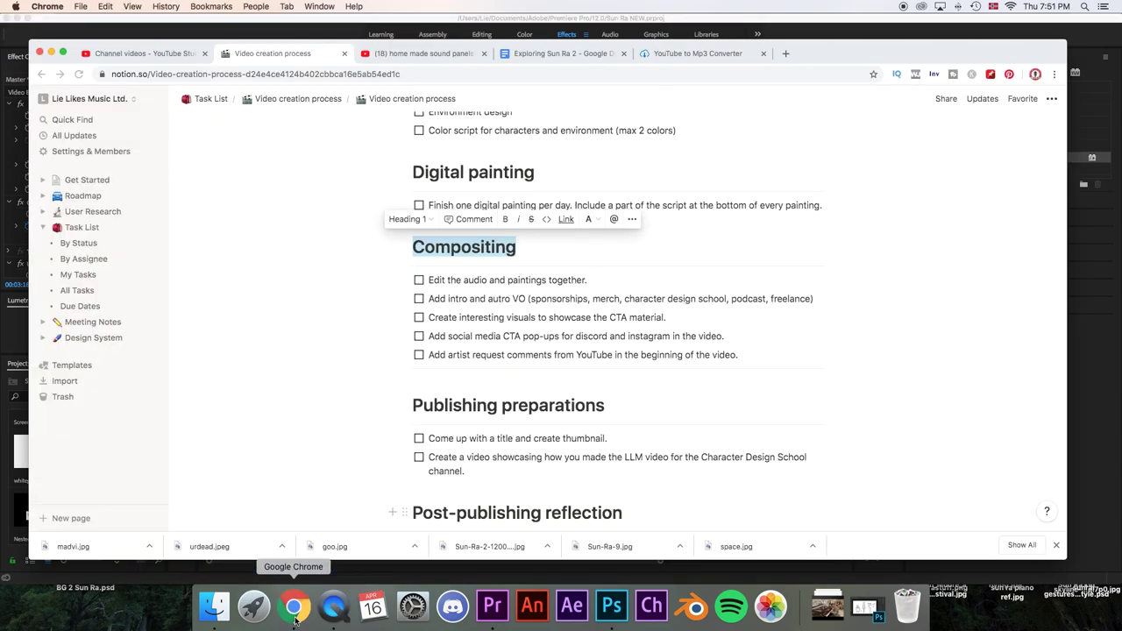
pyautogui.click(428, 345)
pyautogui.scroll(-1, 413, 303)
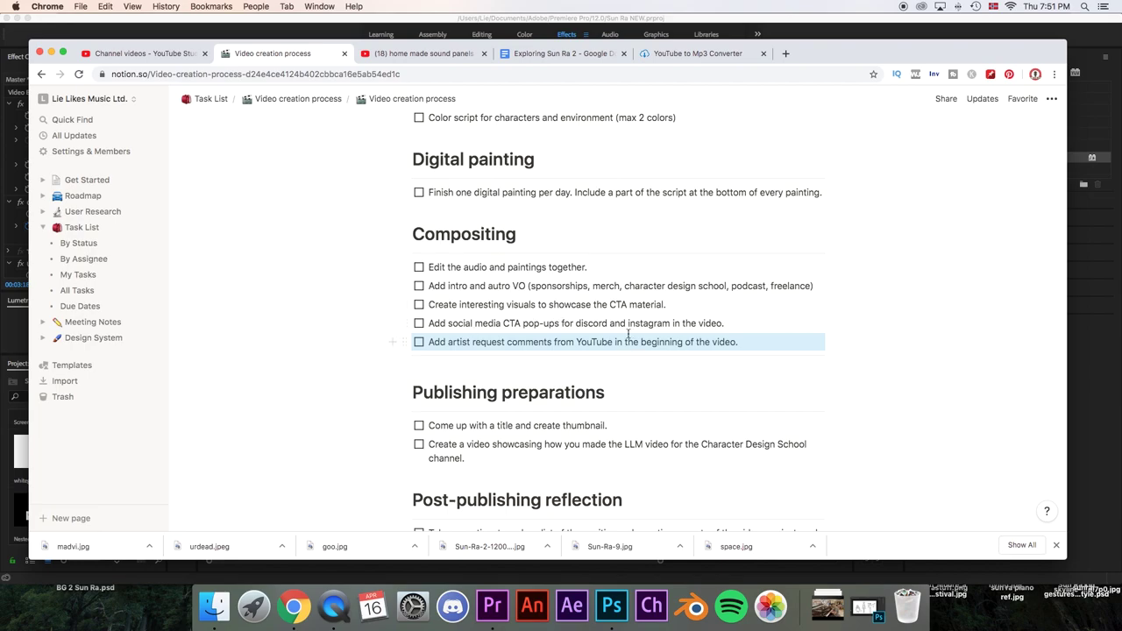
pyautogui.click(321, 384)
# Highlight the full "Publishing preparations" heading in the checklist
pyautogui.scroll(-3, 333, 385)
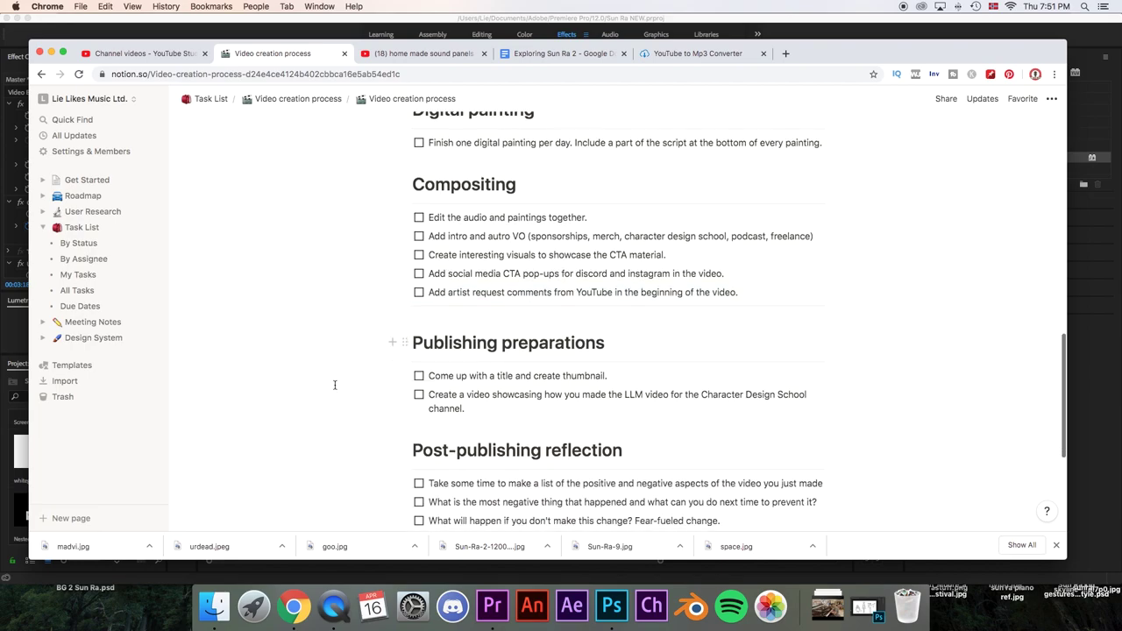
pyautogui.moveTo(620, 318); pyautogui.dragTo(416, 320)
pyautogui.scroll(-1, 430, 326)
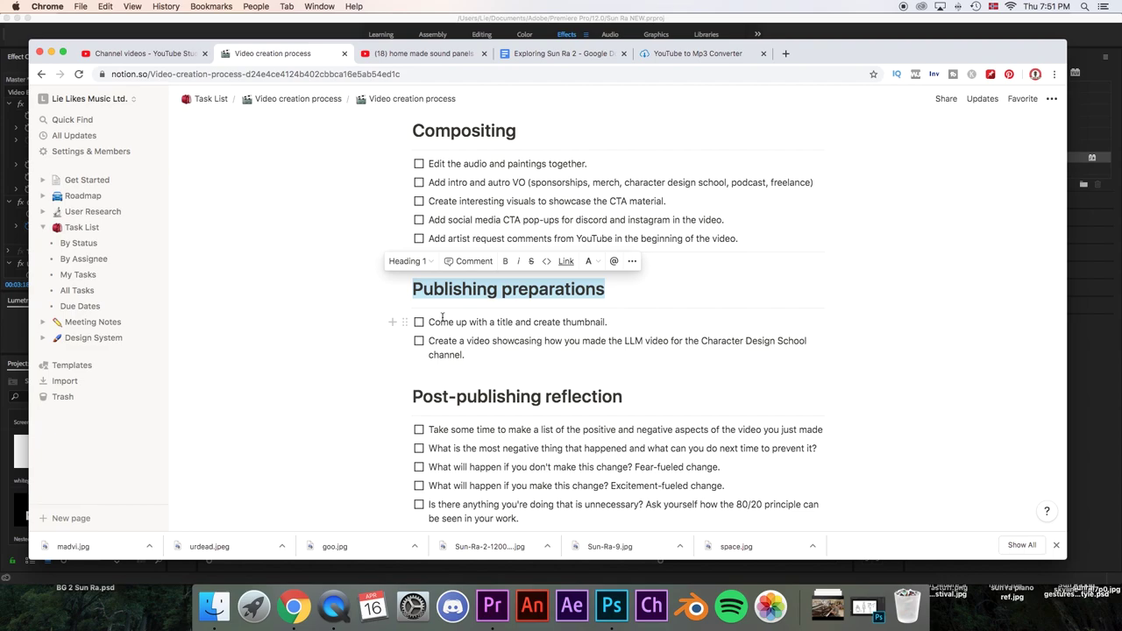
# Highlight "title and create thumbnail." and the word "thumbnail" in turn within the first Publishing preparations to-do
pyautogui.click(610, 322)
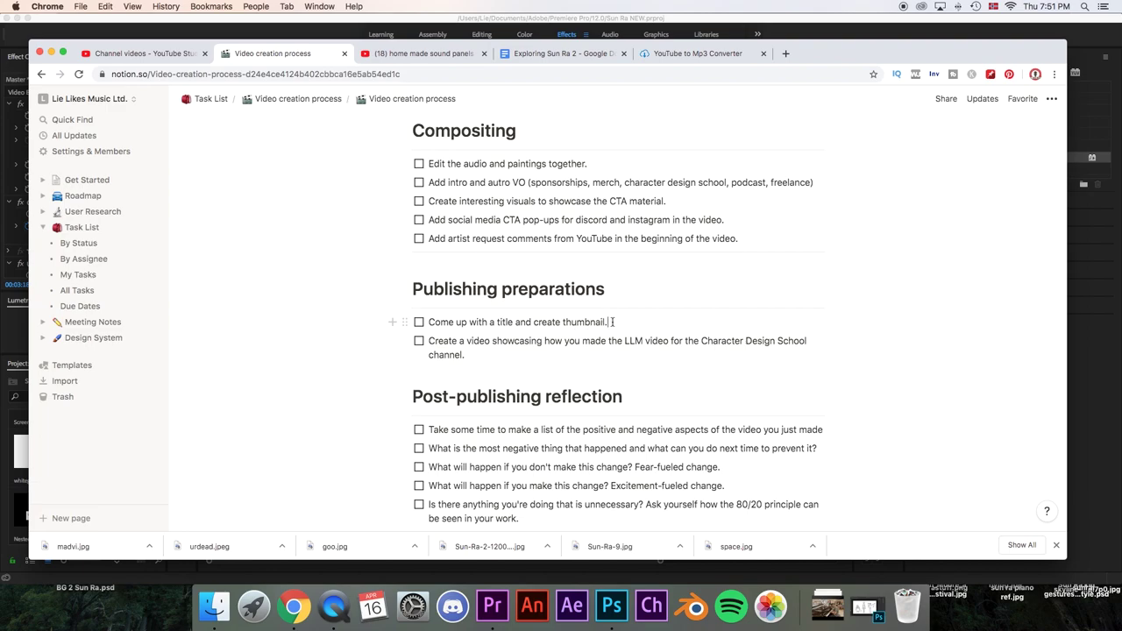
pyautogui.moveTo(612, 322)
pyautogui.mouseDown()
pyautogui.moveTo(498, 322)
pyautogui.moveTo(609, 320)
pyautogui.mouseUp()
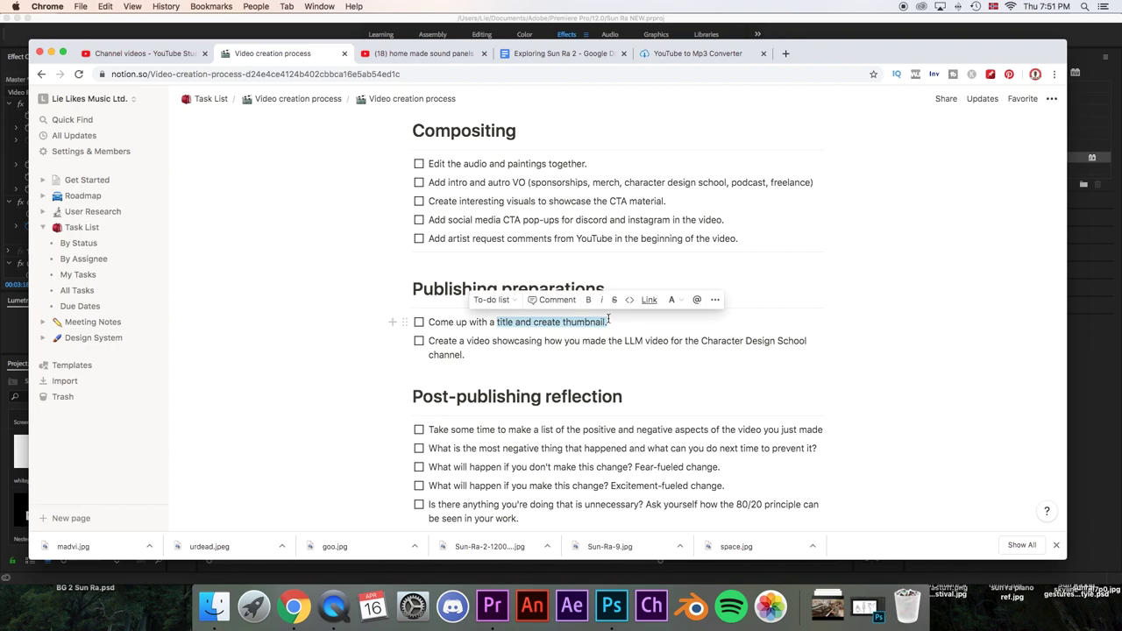
pyautogui.moveTo(609, 319); pyautogui.dragTo(563, 322)
pyautogui.click(608, 322)
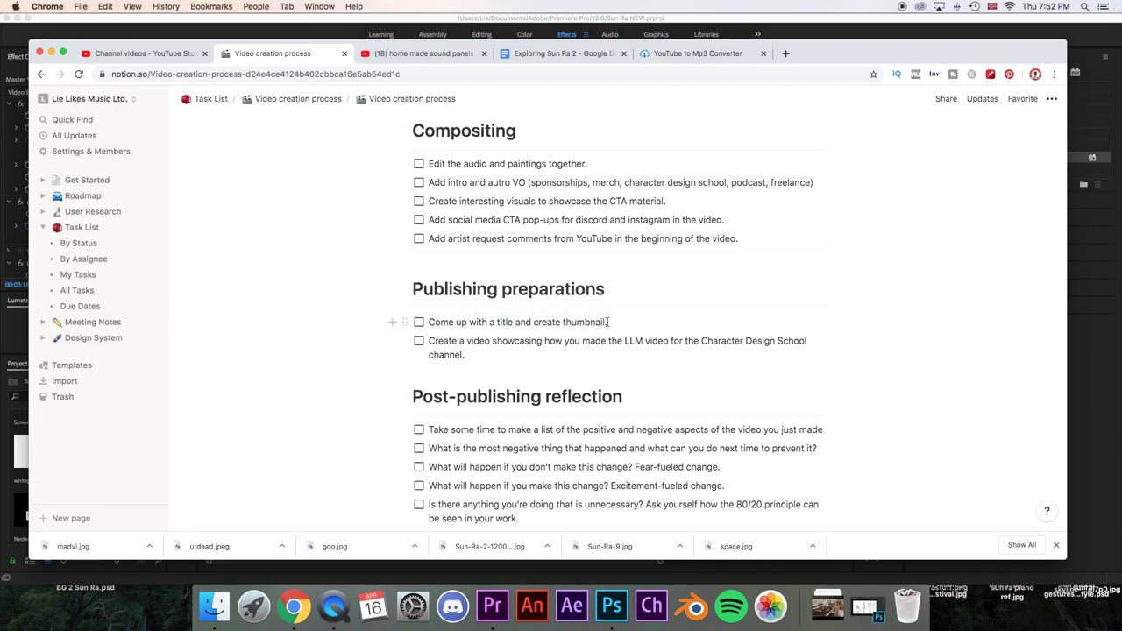
pyautogui.moveTo(607, 322); pyautogui.dragTo(563, 322)
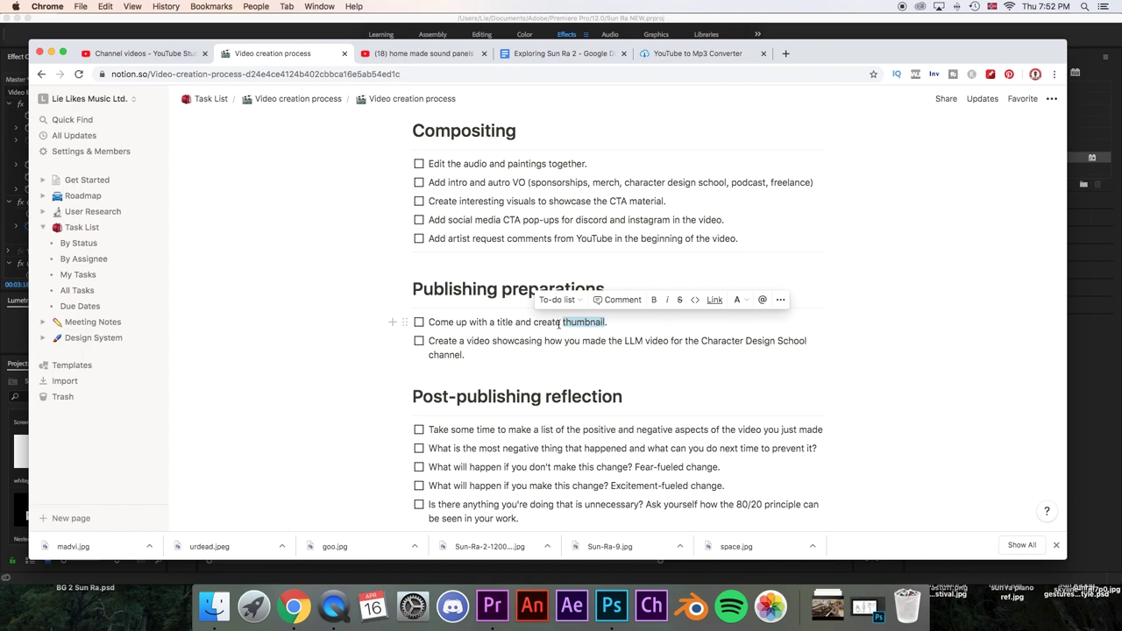
pyautogui.click(511, 321)
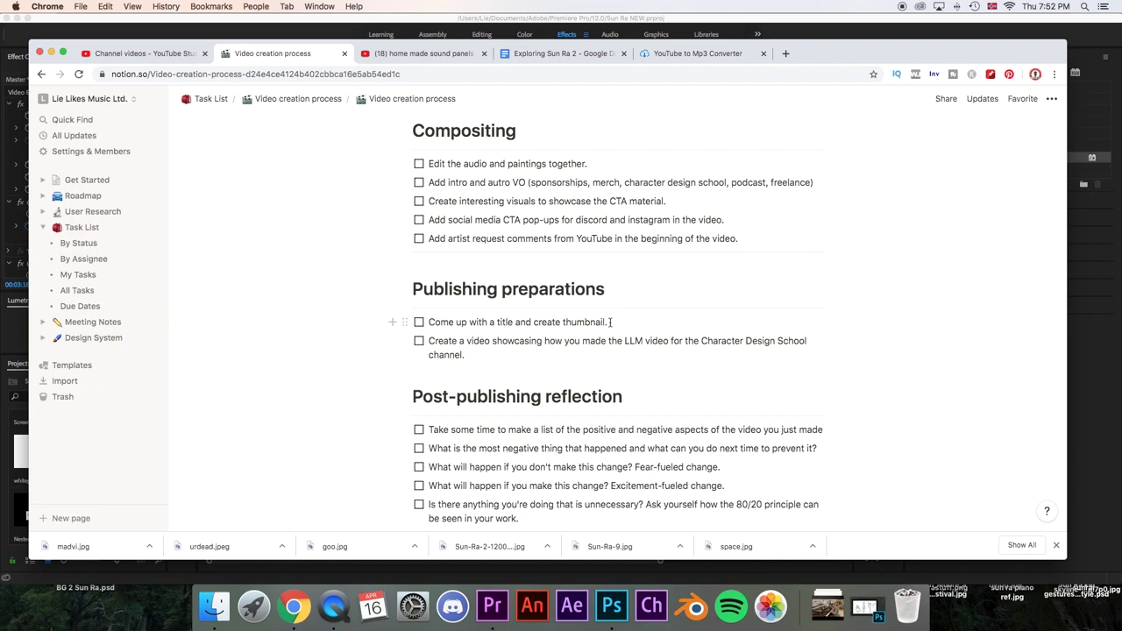
# Highlight the whole text of the to-do "Come up with a title and create thumbnail." several times, and clear the highlight
pyautogui.moveTo(611, 322); pyautogui.dragTo(428, 322)
pyautogui.click(568, 328)
pyautogui.moveTo(608, 322); pyautogui.dragTo(439, 323)
pyautogui.click(439, 323)
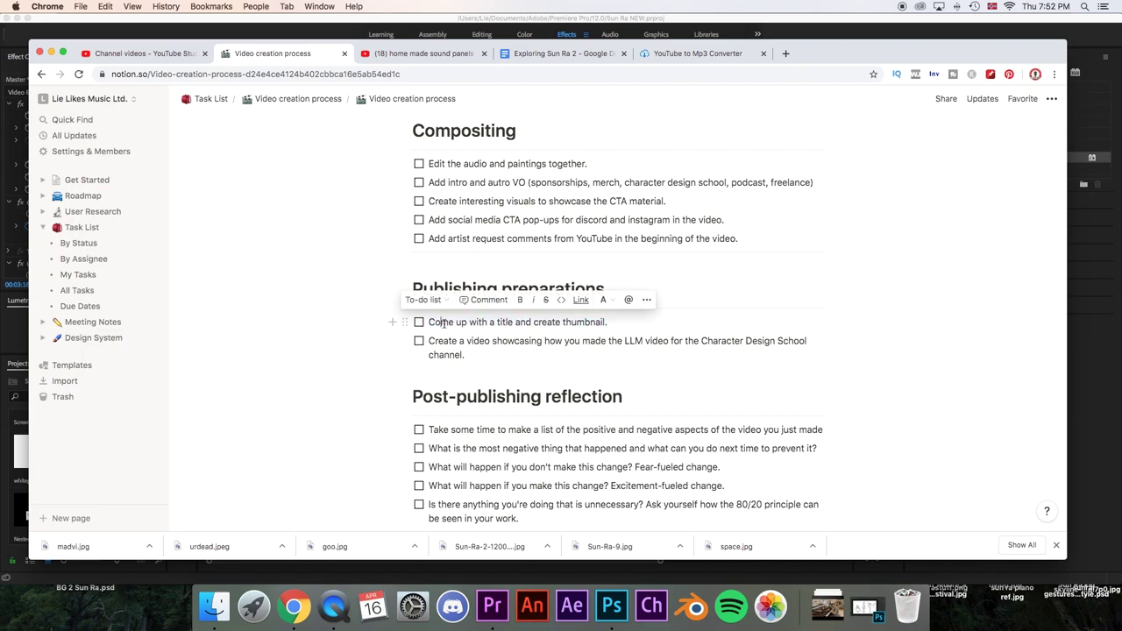
pyautogui.moveTo(623, 326); pyautogui.dragTo(427, 322)
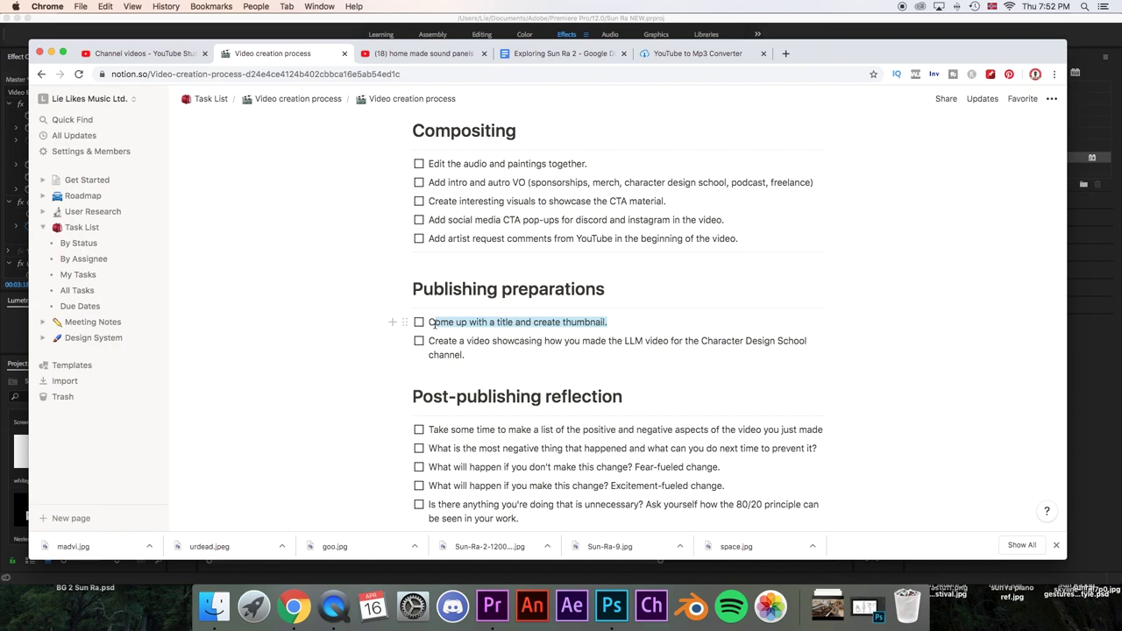
pyautogui.click(485, 359)
# Highlight the to-do about creating a video showcasing how the LLM video was made for the Character Design School channel
pyautogui.scroll(-1, 459, 358)
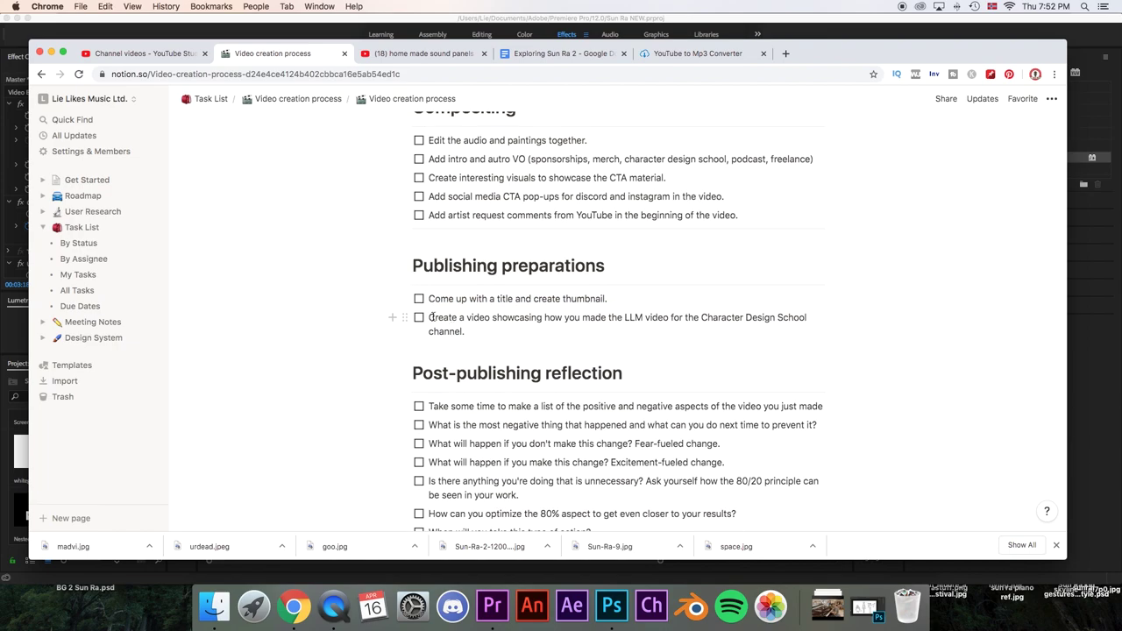
pyautogui.moveTo(429, 317); pyautogui.dragTo(477, 335)
pyautogui.click(743, 331)
pyautogui.press('super+a')
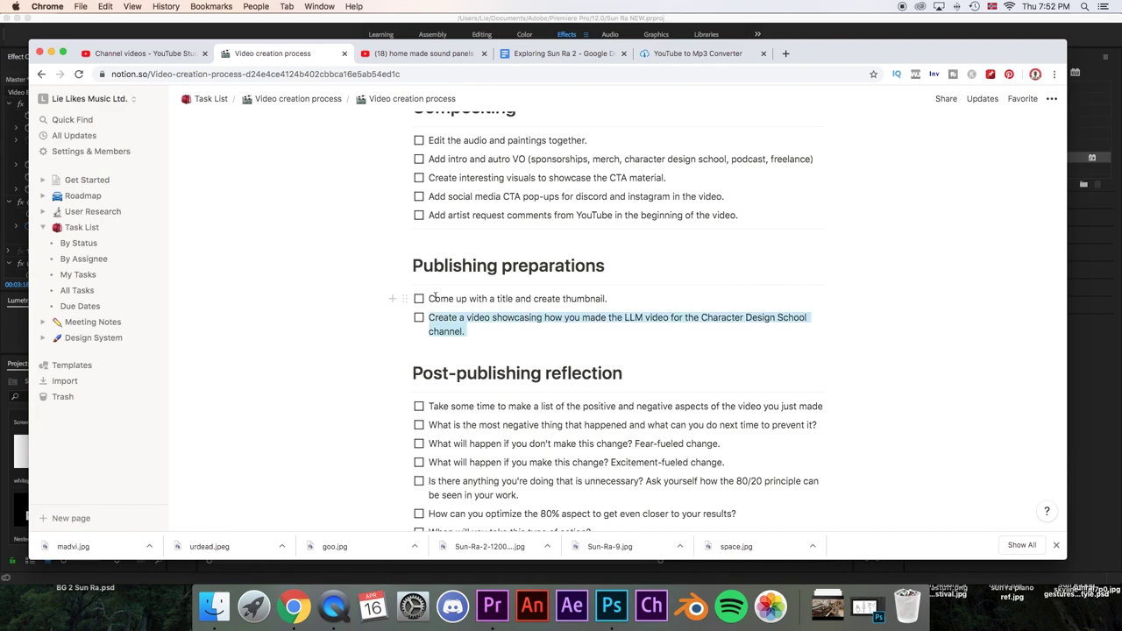
# Review the whole checklist from the Post-publishing reflection section back up to the Planning section and the page title
pyautogui.scroll(-1, 590, 367)
pyautogui.press('super+z')
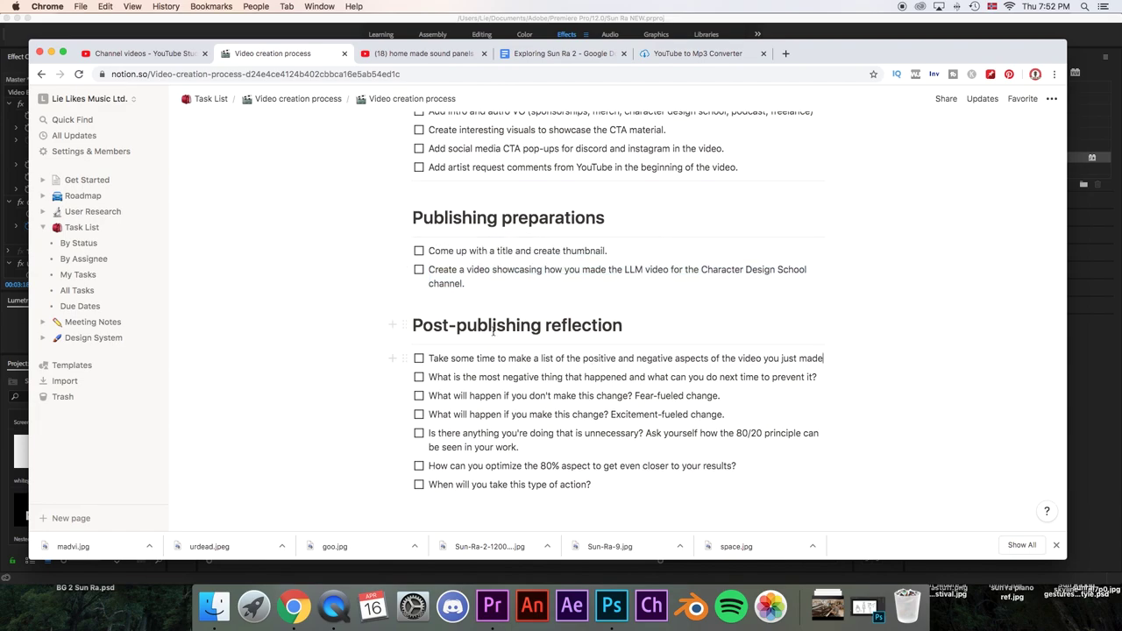
pyautogui.scroll(6, 579, 350)
pyautogui.scroll(-1, 572, 336)
pyautogui.scroll(4, 572, 336)
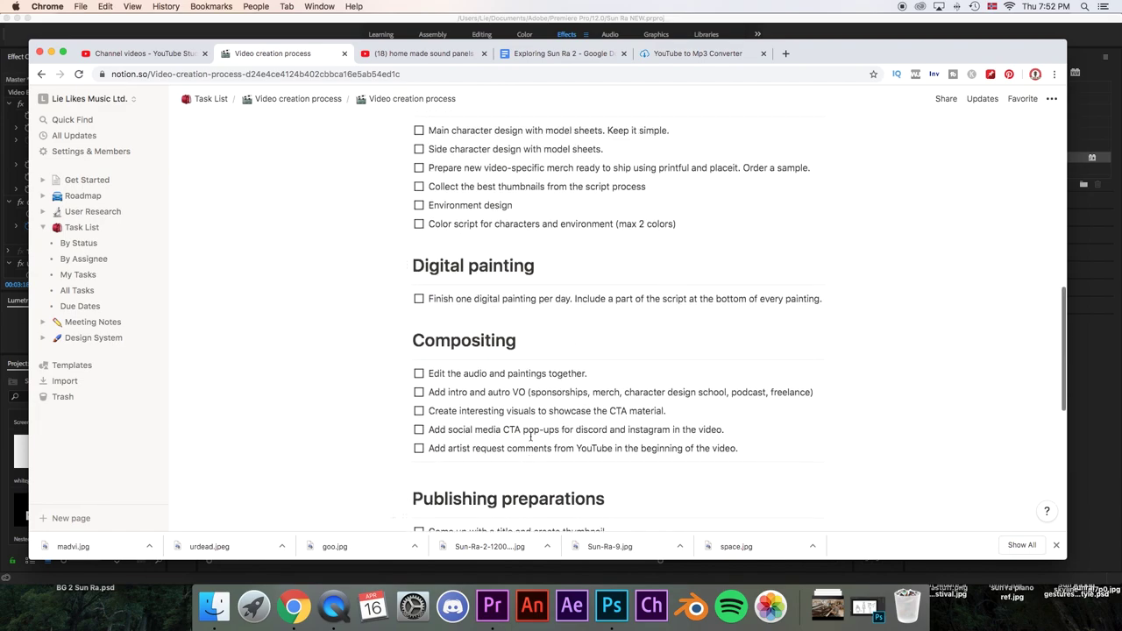
pyautogui.scroll(-5, 529, 436)
pyautogui.scroll(-1, 530, 436)
pyautogui.scroll(6, 530, 435)
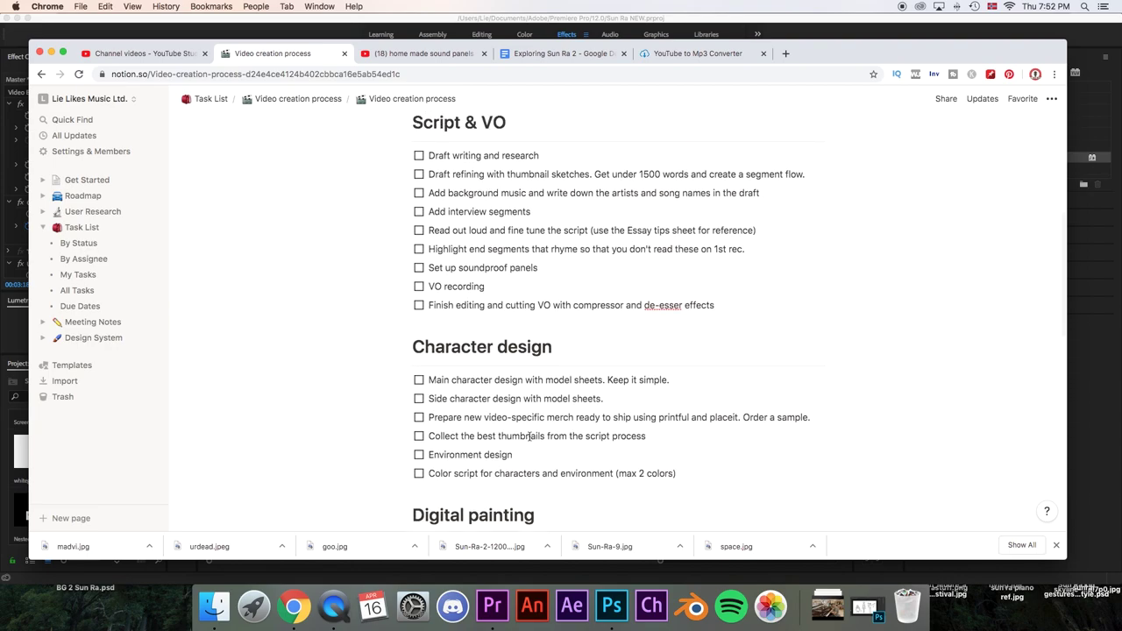
pyautogui.scroll(5, 530, 436)
pyautogui.scroll(-2, 530, 435)
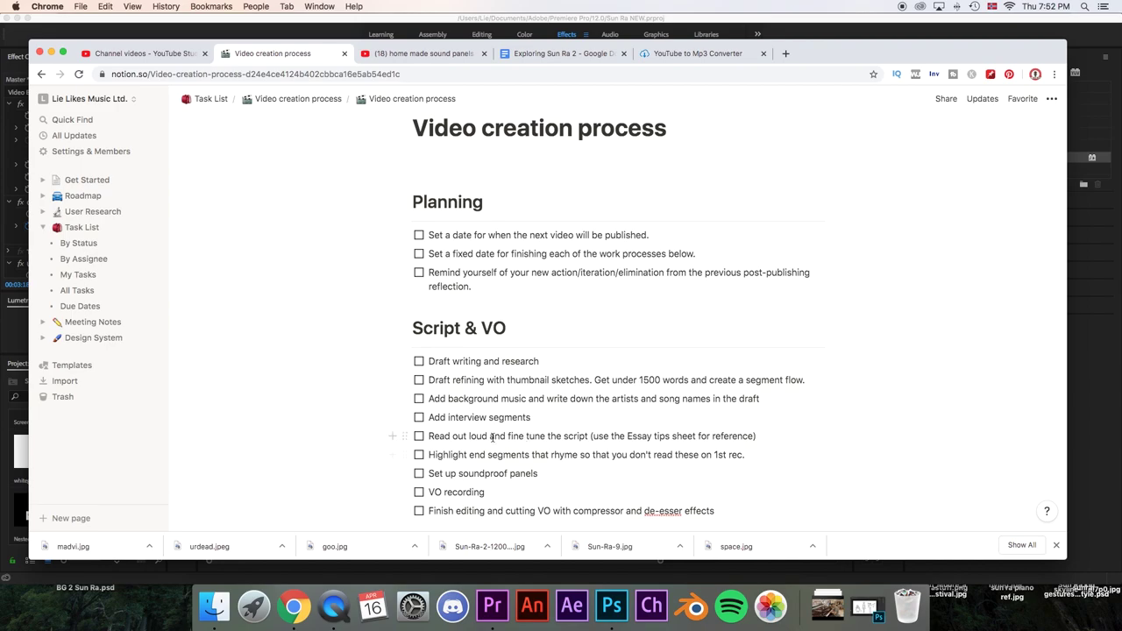
pyautogui.scroll(5, 390, 399)
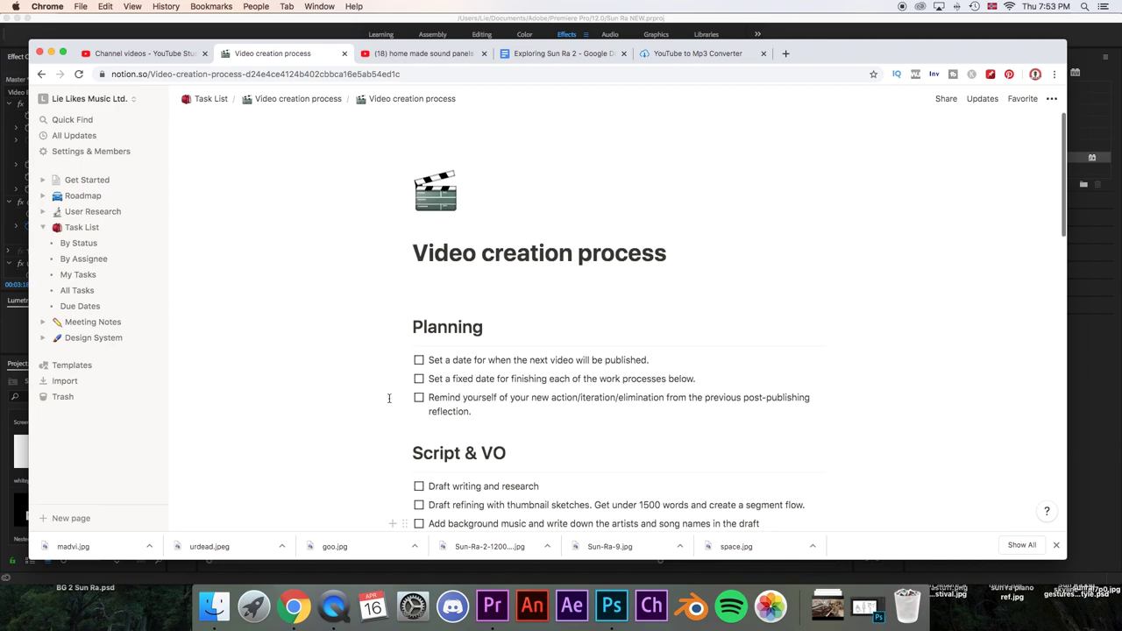